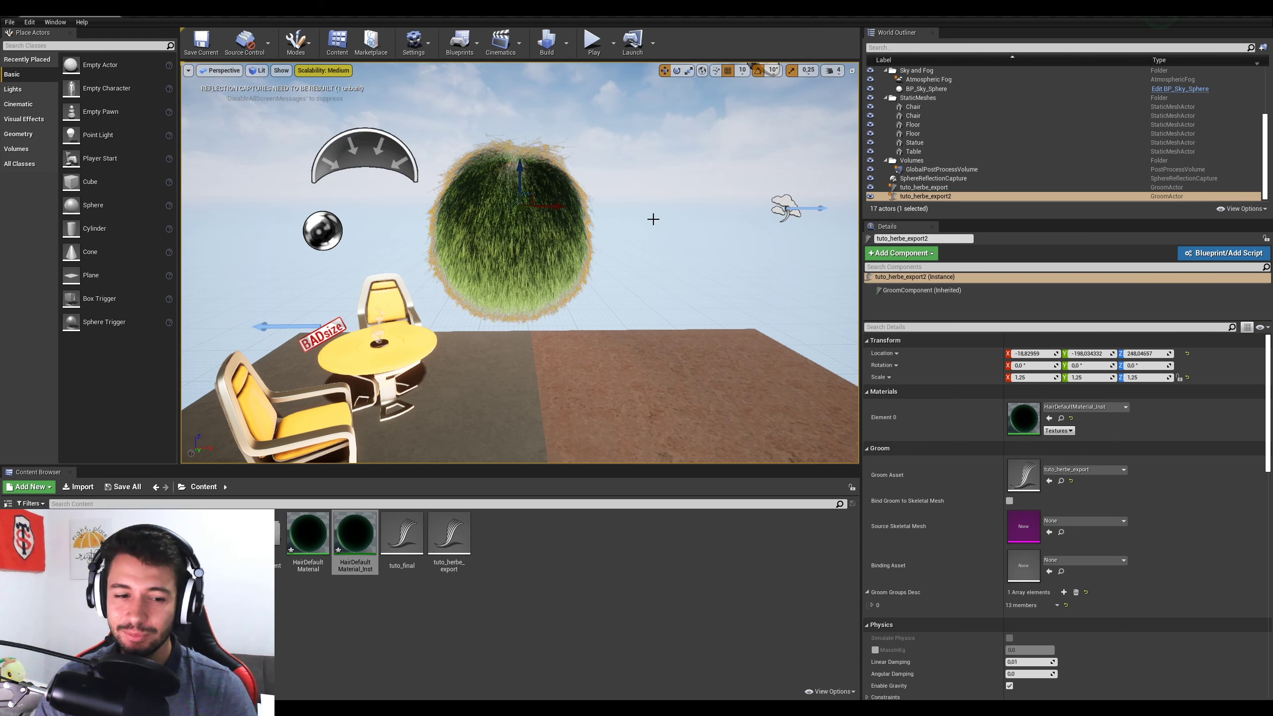
Step: Open the HairDefaultMaterial_Inst material instance and try yellow, beige, dark grey and red for its colour parameter
double_click(356, 535)
drag(757, 302, 844, 210)
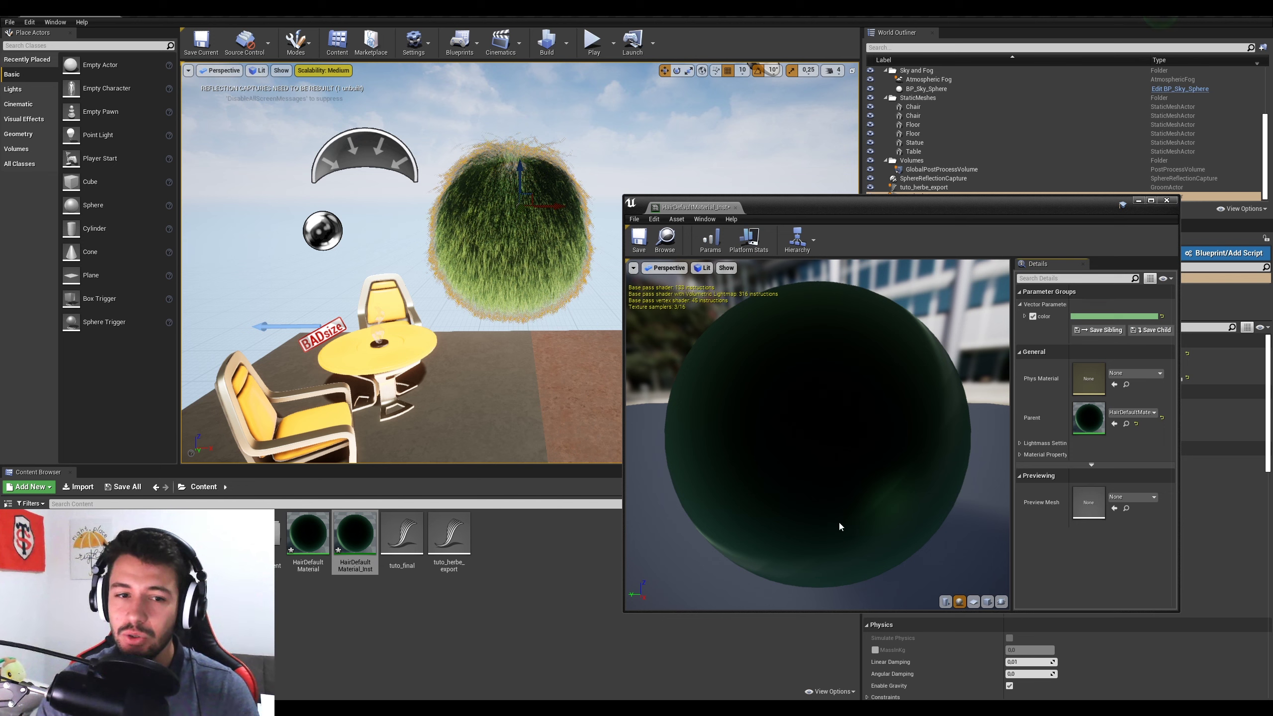
click(1093, 316)
drag(935, 421, 948, 424)
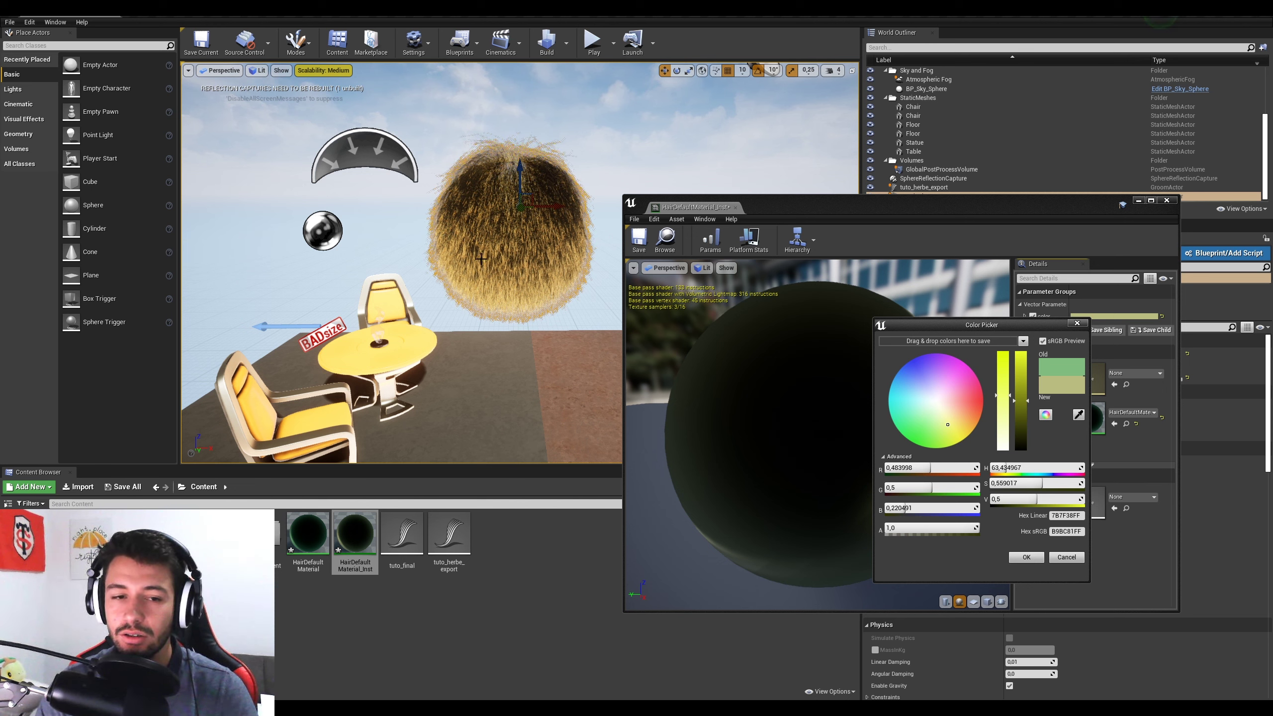
mouse_move(950, 425)
mouse_down()
mouse_move(966, 438)
mouse_move(938, 406)
mouse_up()
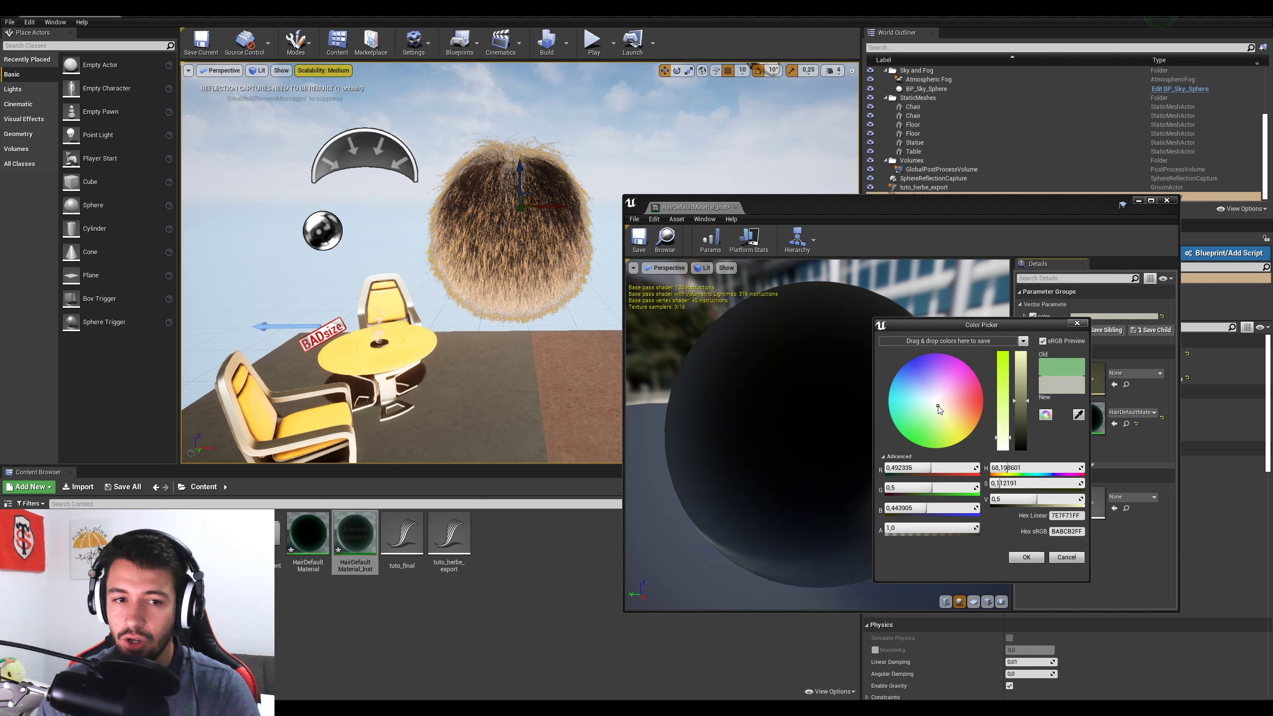
drag(1021, 407, 1026, 441)
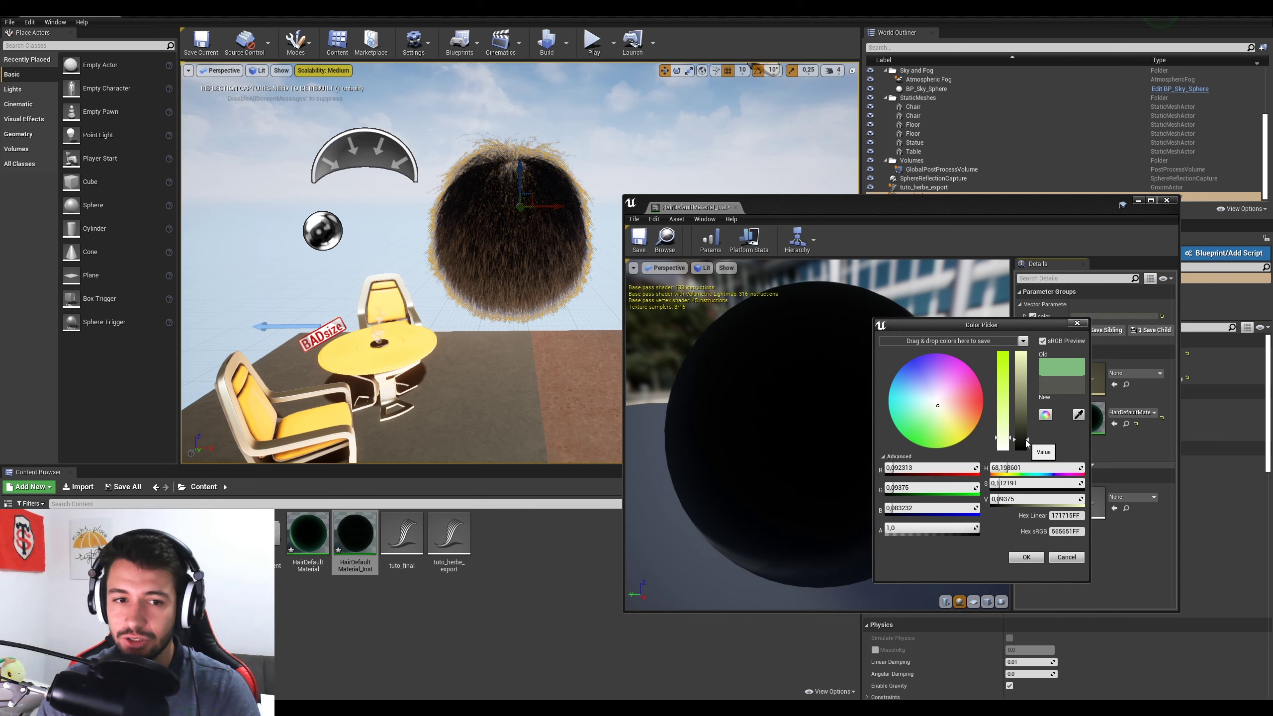
drag(943, 407, 1017, 398)
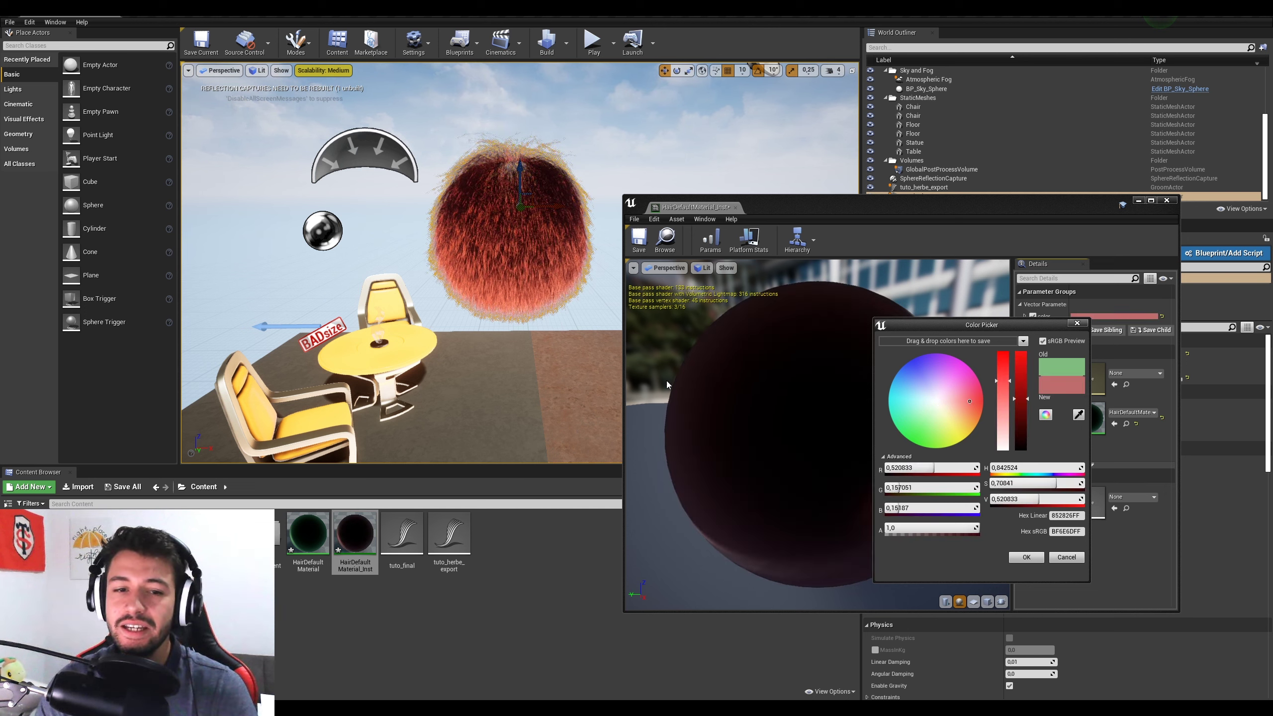
Step: Nudge the grass sphere along X and set its material instance colour to light green, hex sRGB 8DBF86FF, closing the material editor
drag(561, 207, 557, 208)
drag(933, 382, 925, 425)
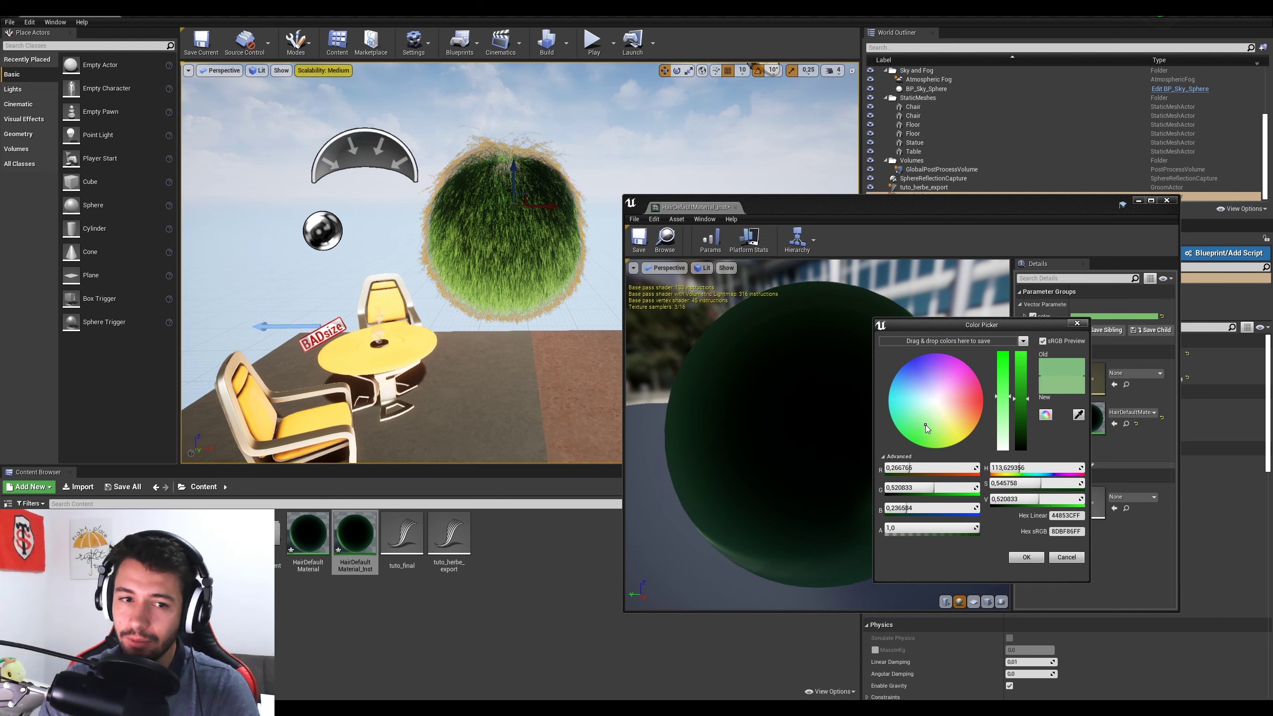
click(1025, 557)
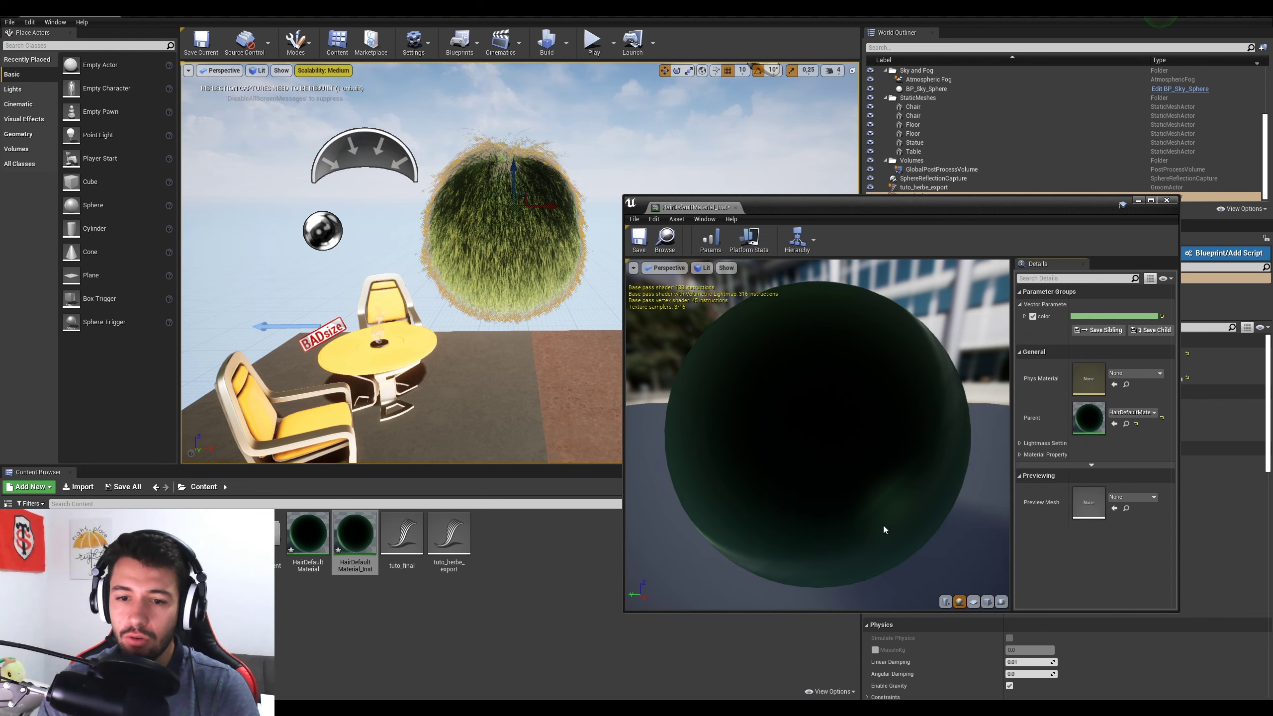
click(1166, 199)
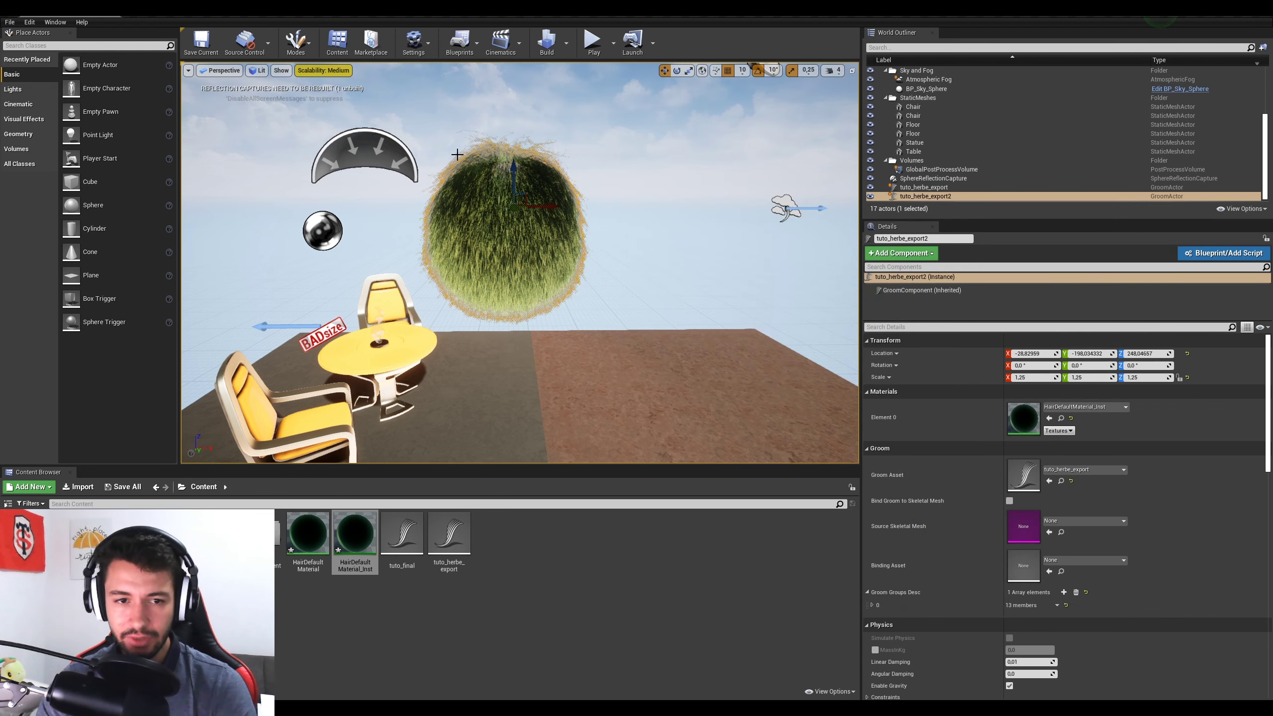
click(613, 223)
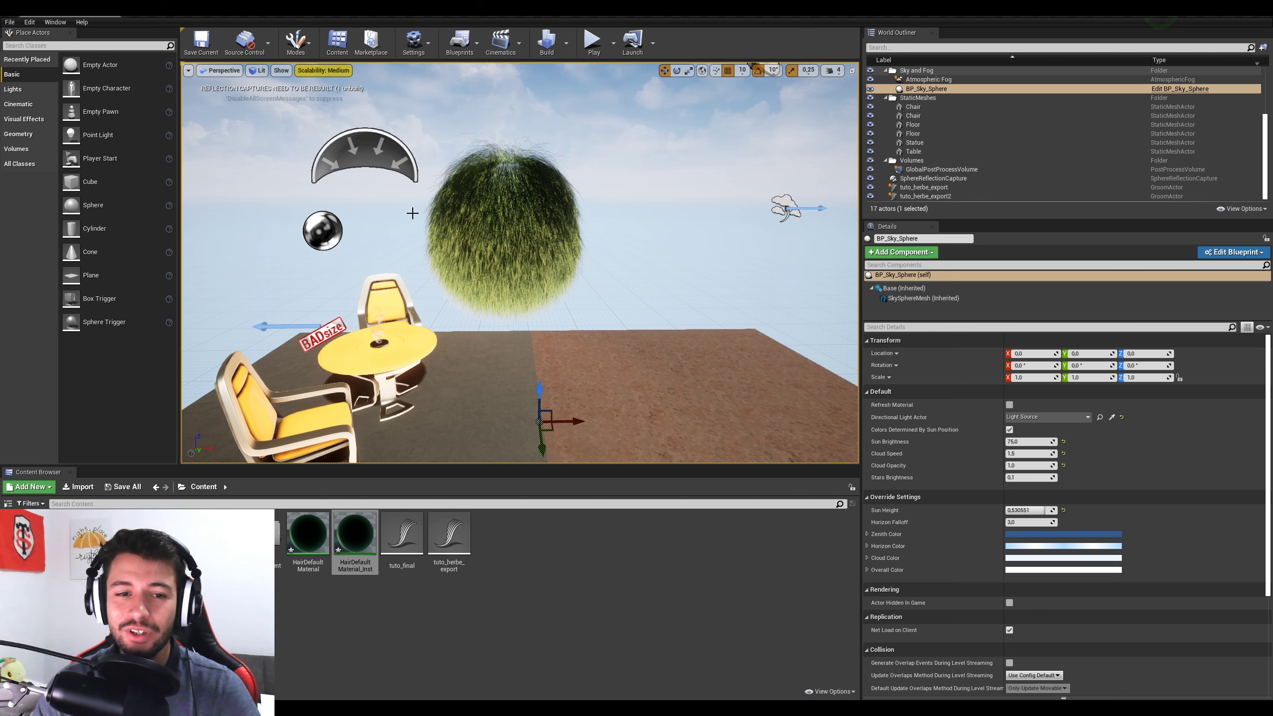
drag(612, 208, 611, 271)
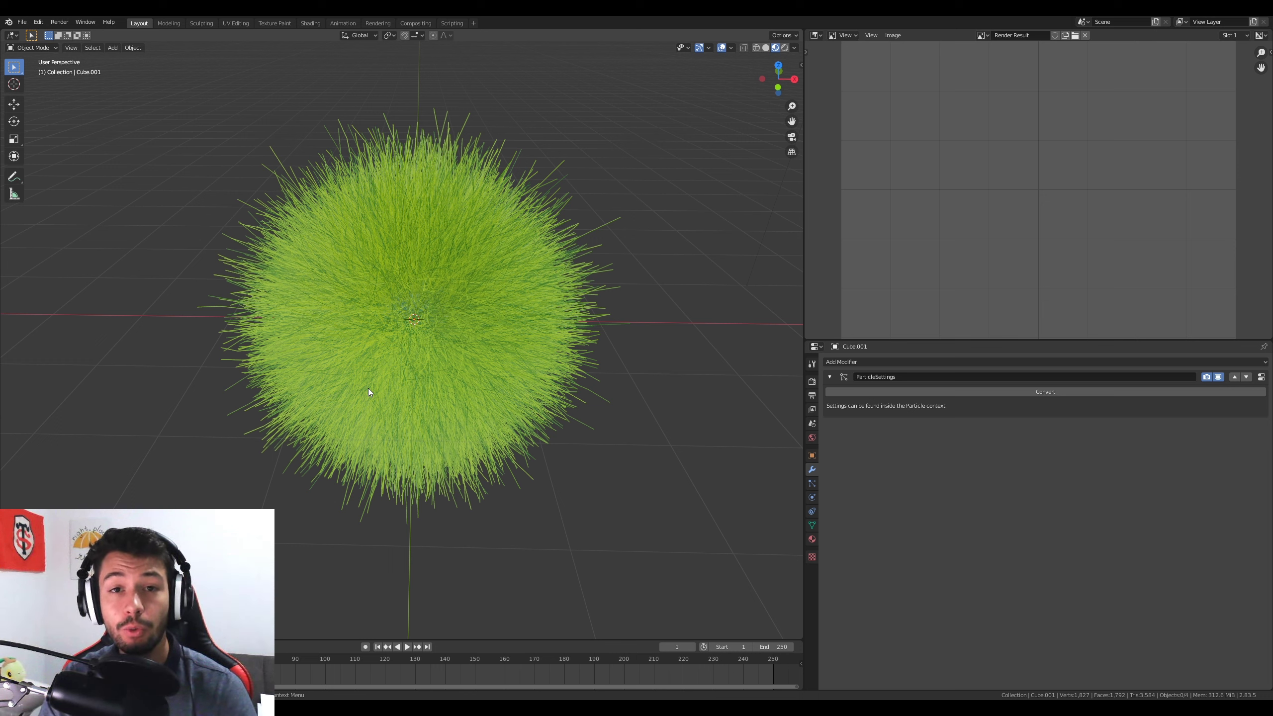
Step: In Blender, select the grass sphere Cube.001 and convert its ParticleSettings hair modifier to a mesh
drag(234, 120, 614, 471)
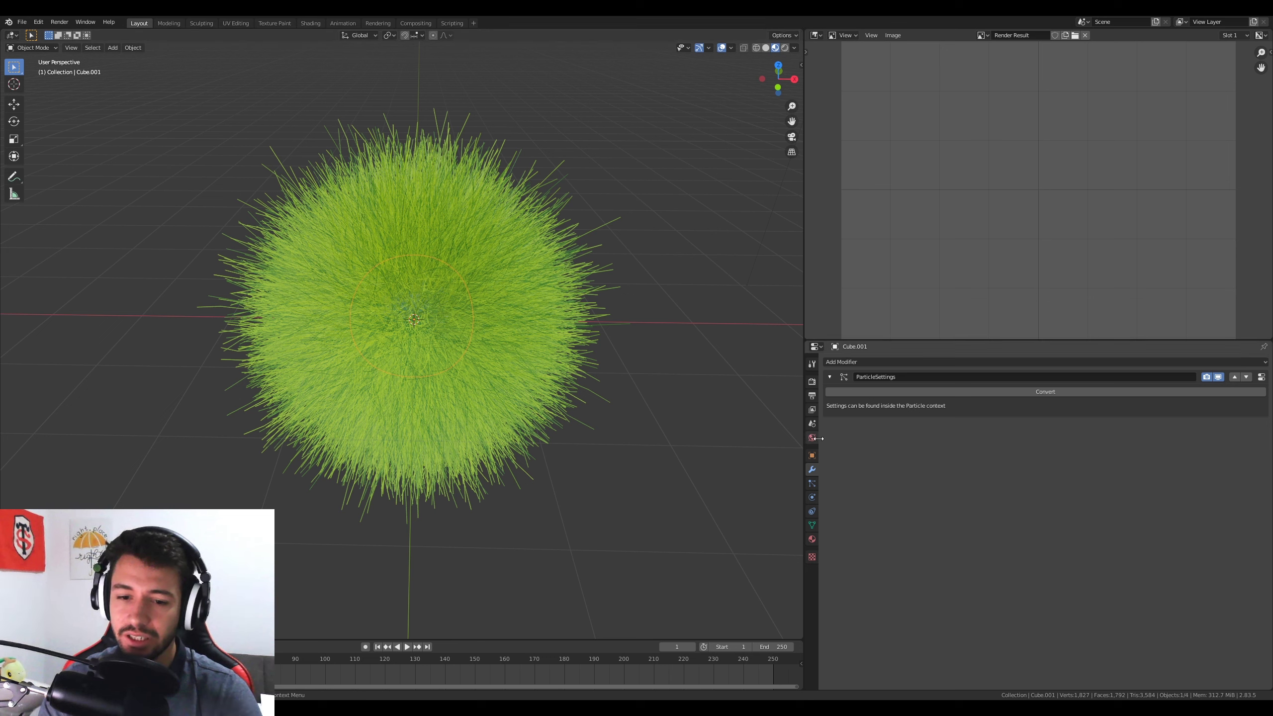
click(812, 483)
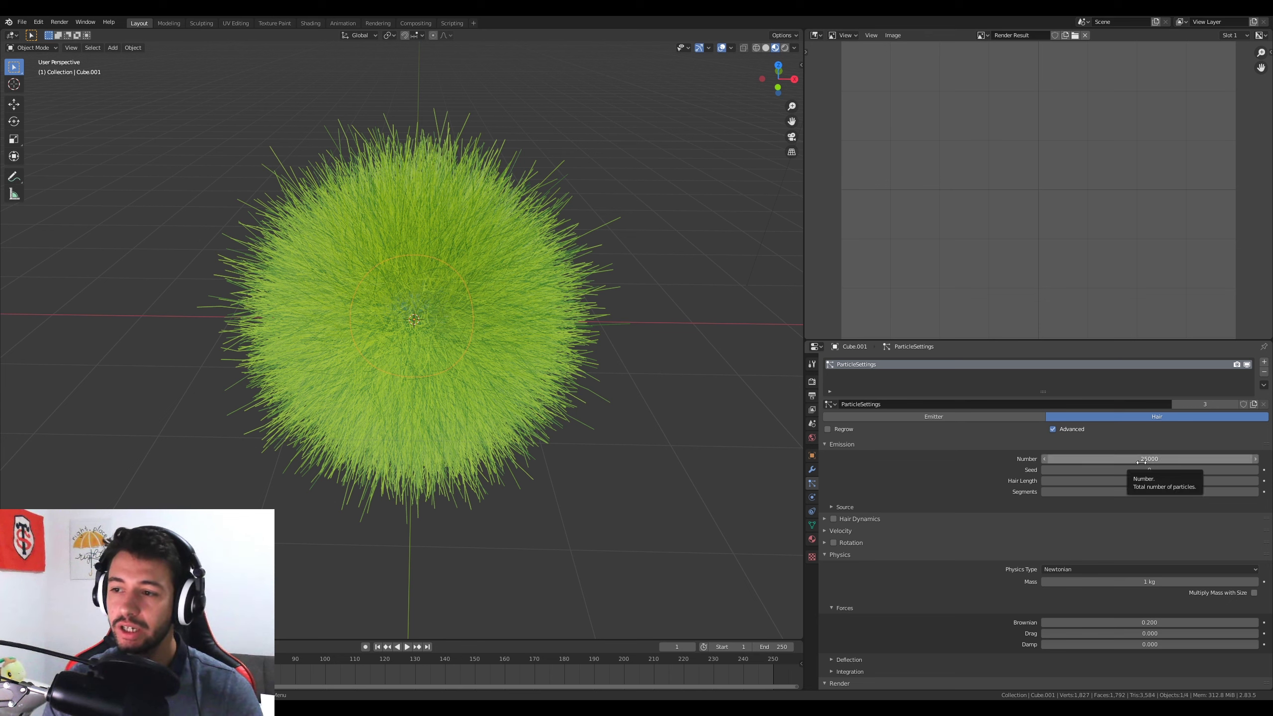
click(812, 470)
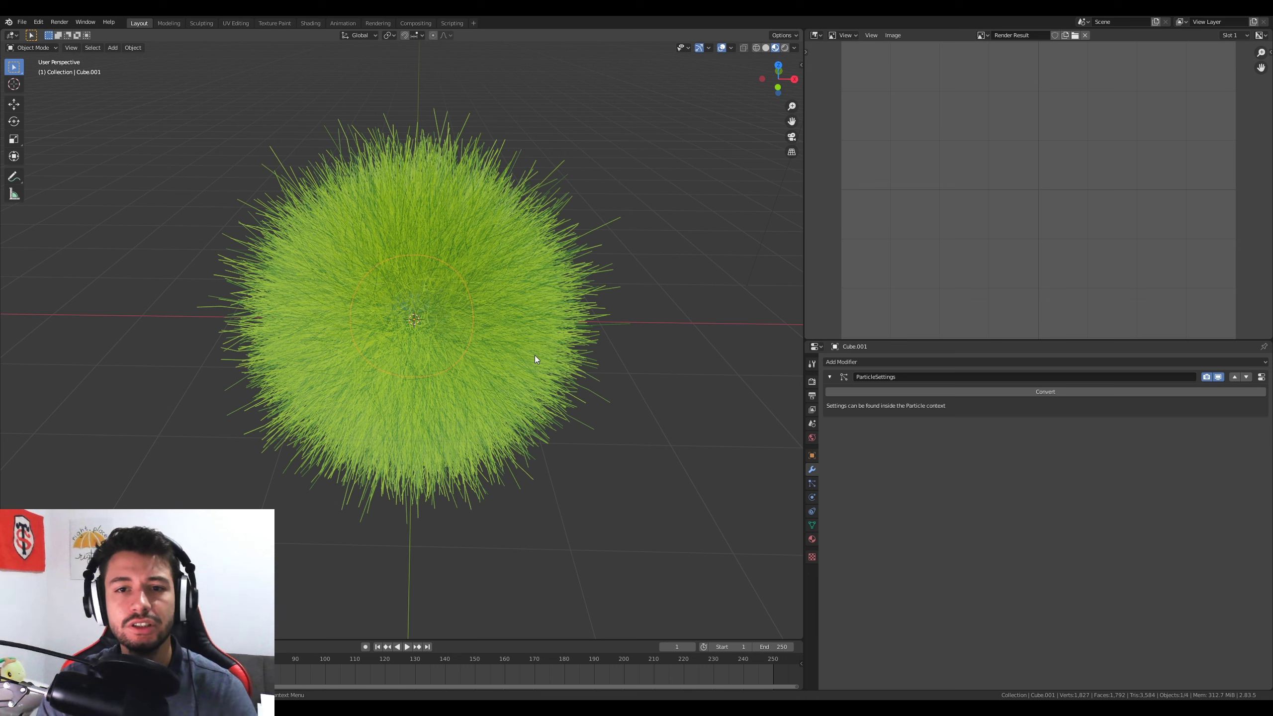
click(812, 483)
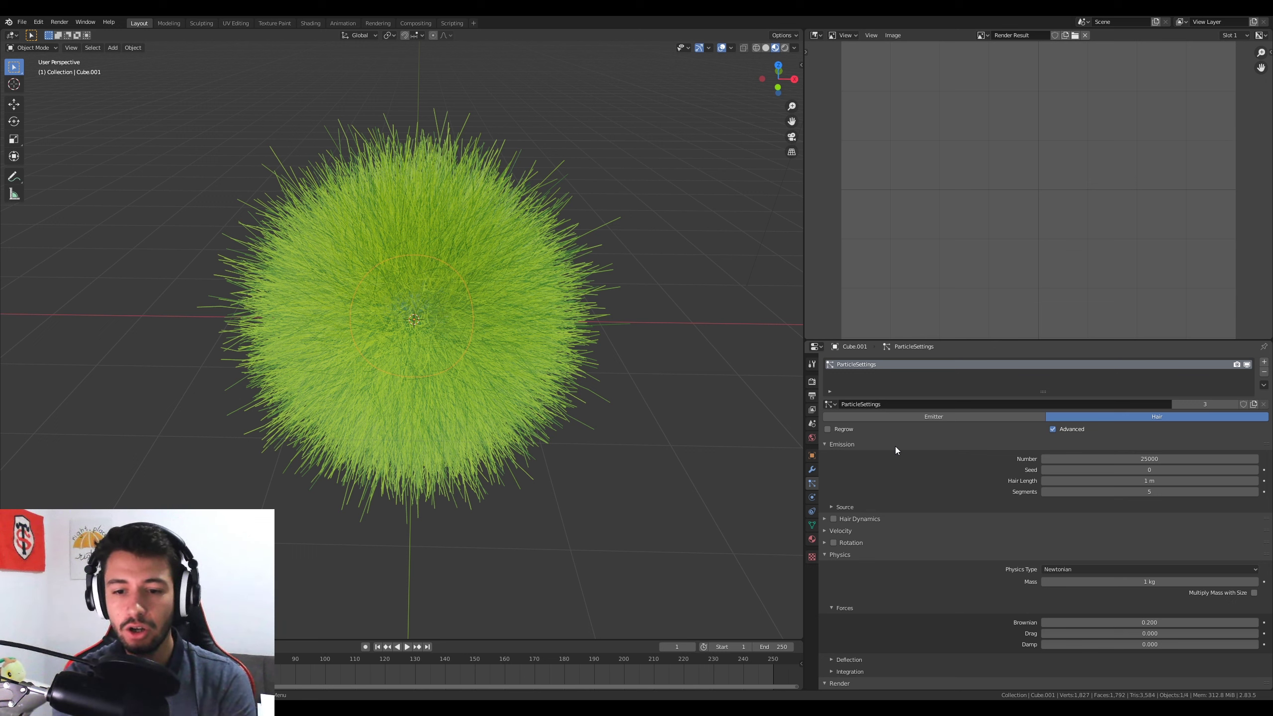
click(811, 471)
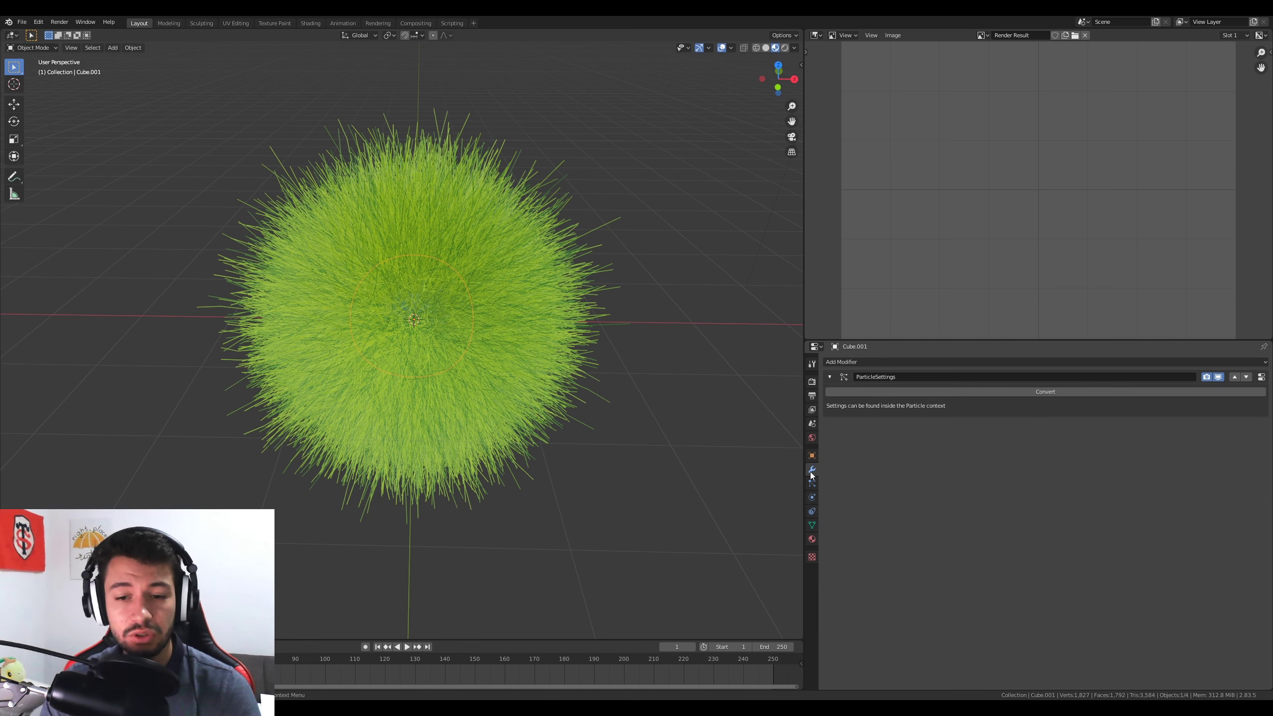
click(985, 390)
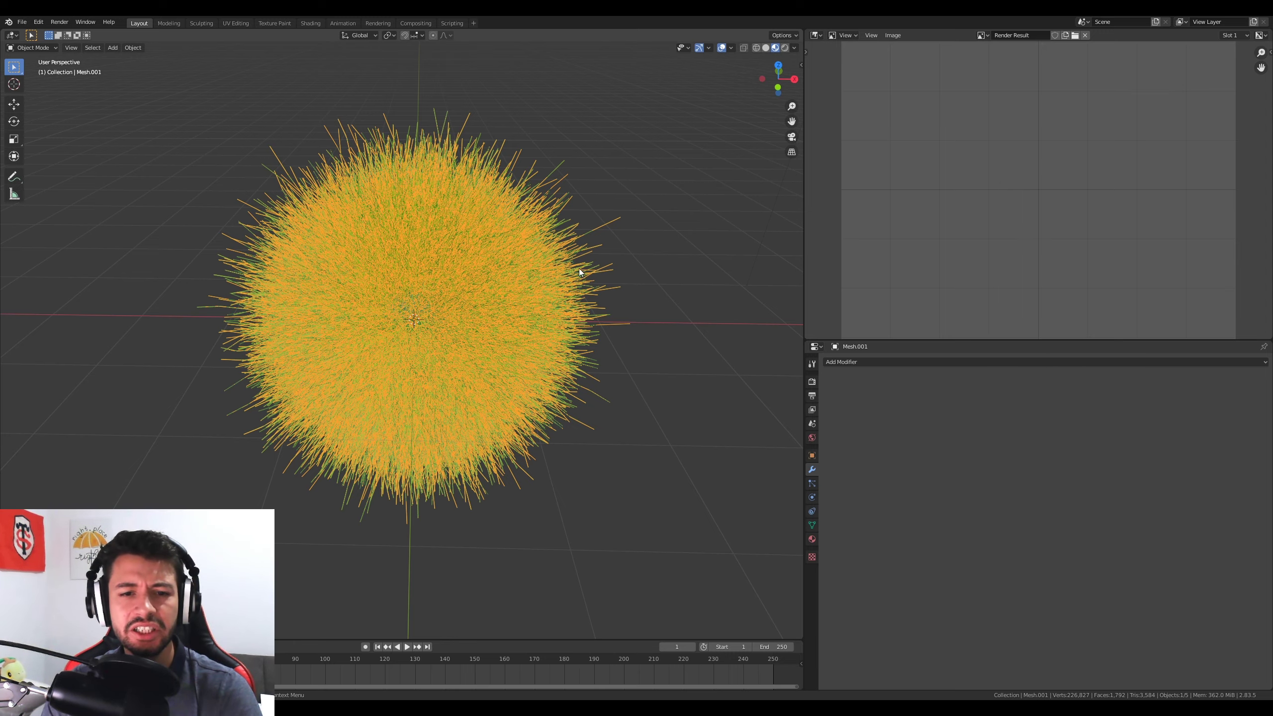
Step: Examine the converted strand mesh by test-moving it away from the original and viewing its vertices in Edit Mode
click(574, 281)
click(589, 237)
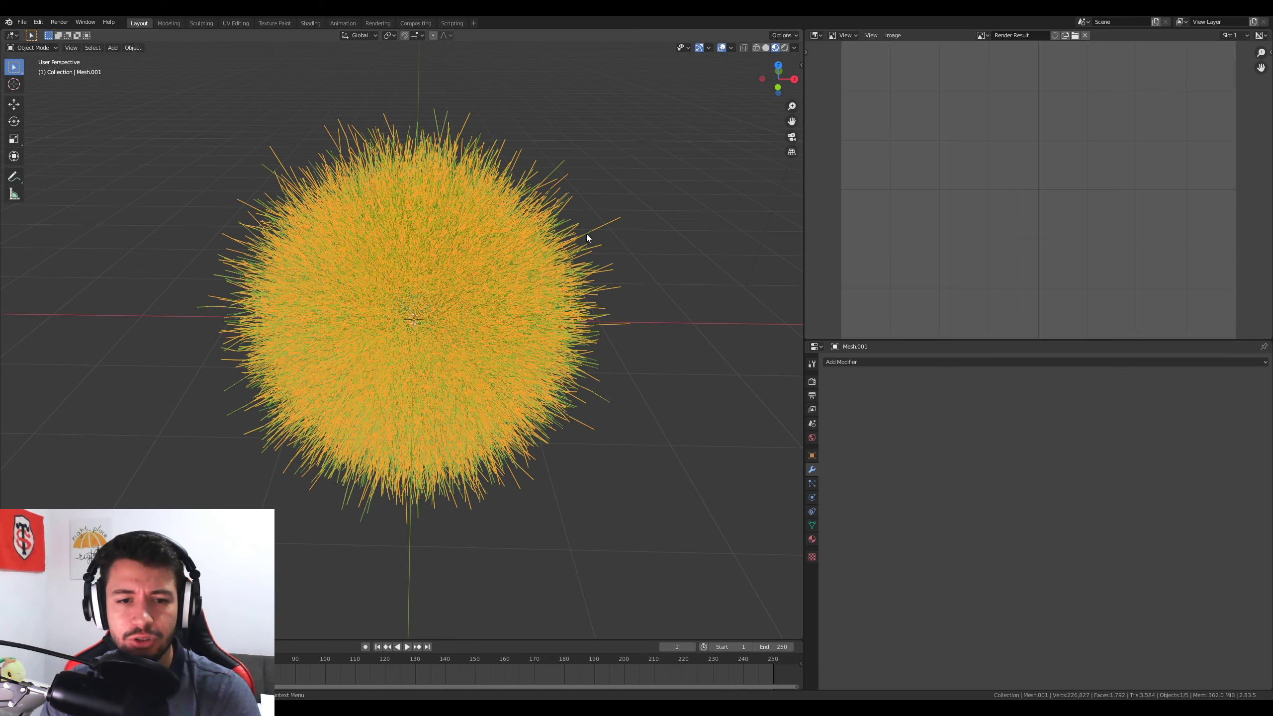
key(g)
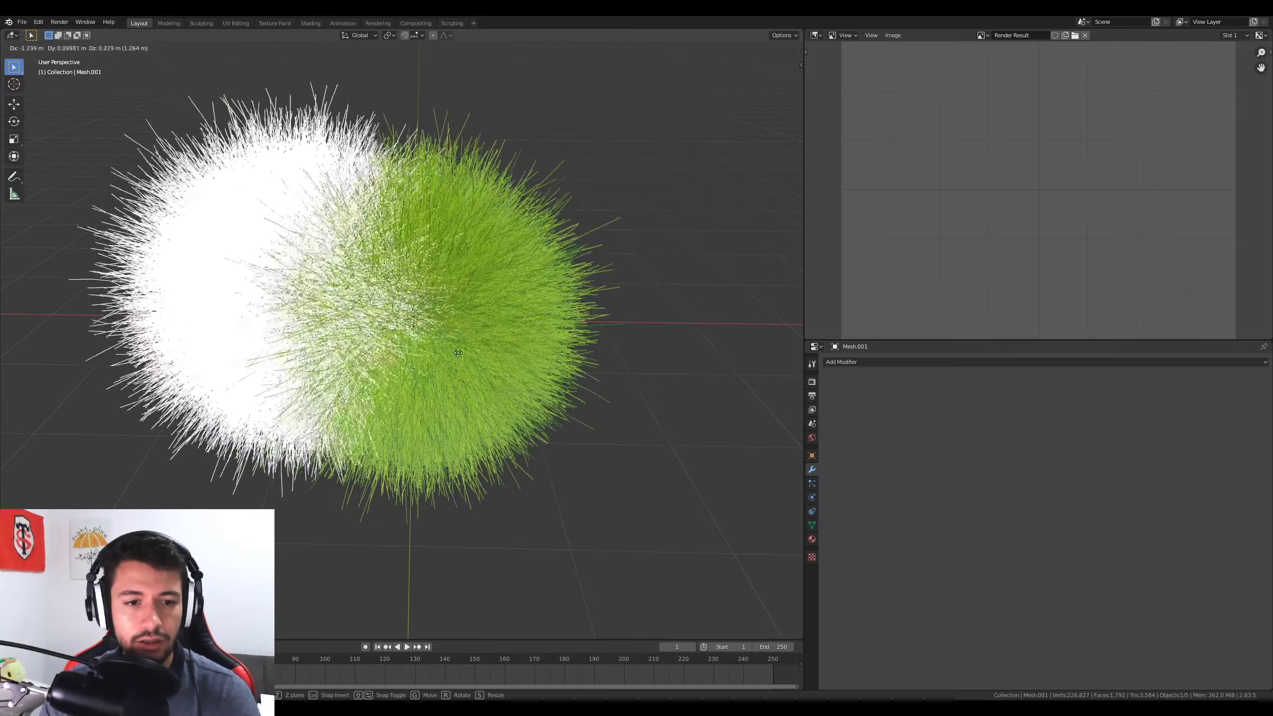
right_click(599, 342)
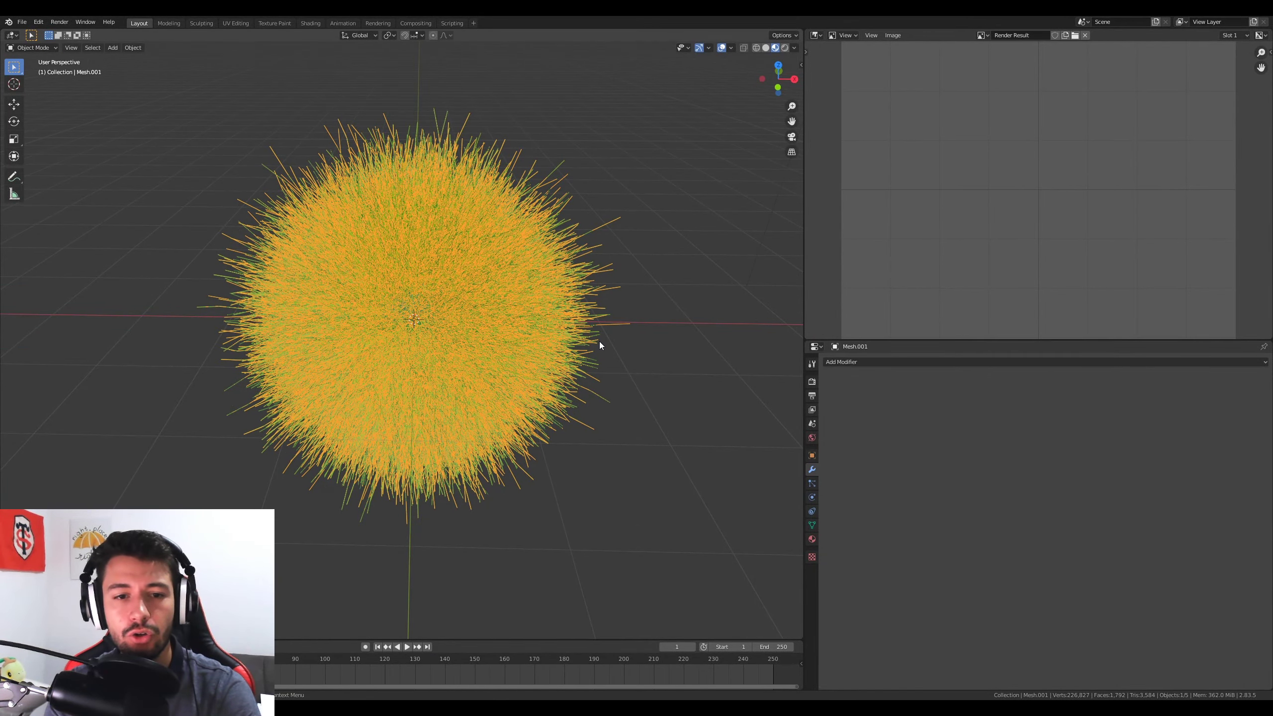
key(Tab)
scroll(599, 342, up, 3)
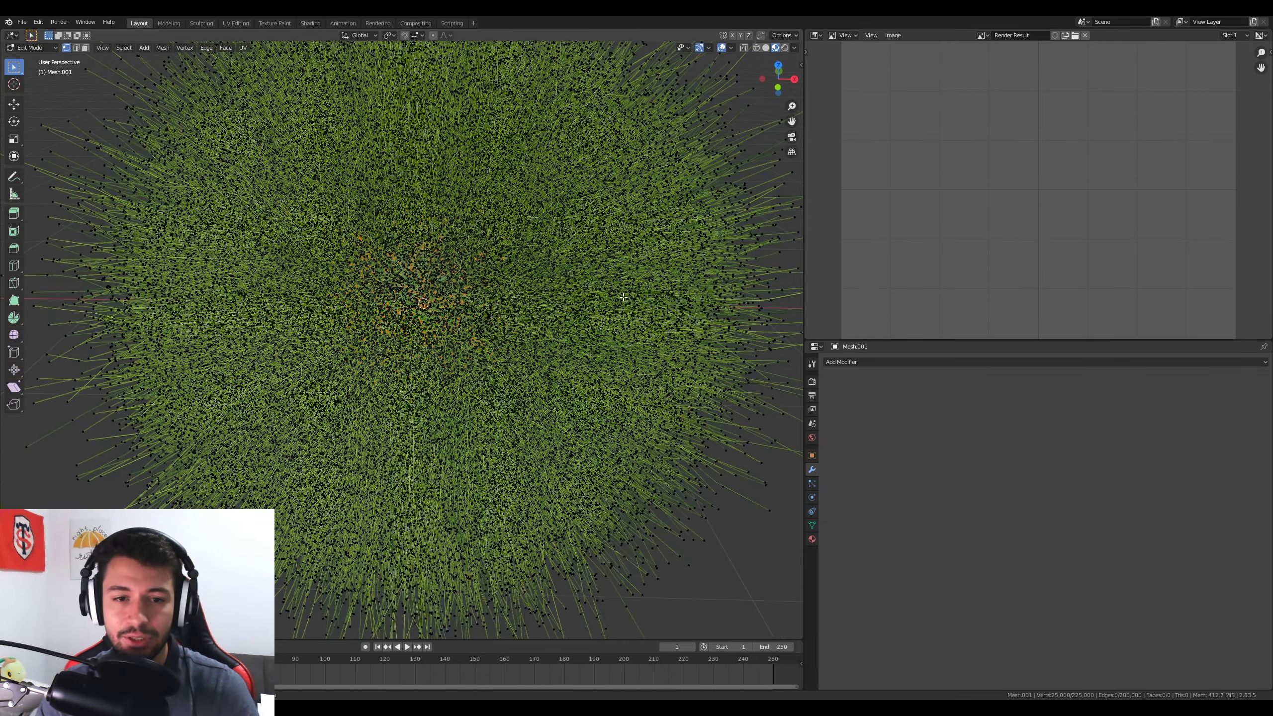
middle_drag(639, 270, 258, 251)
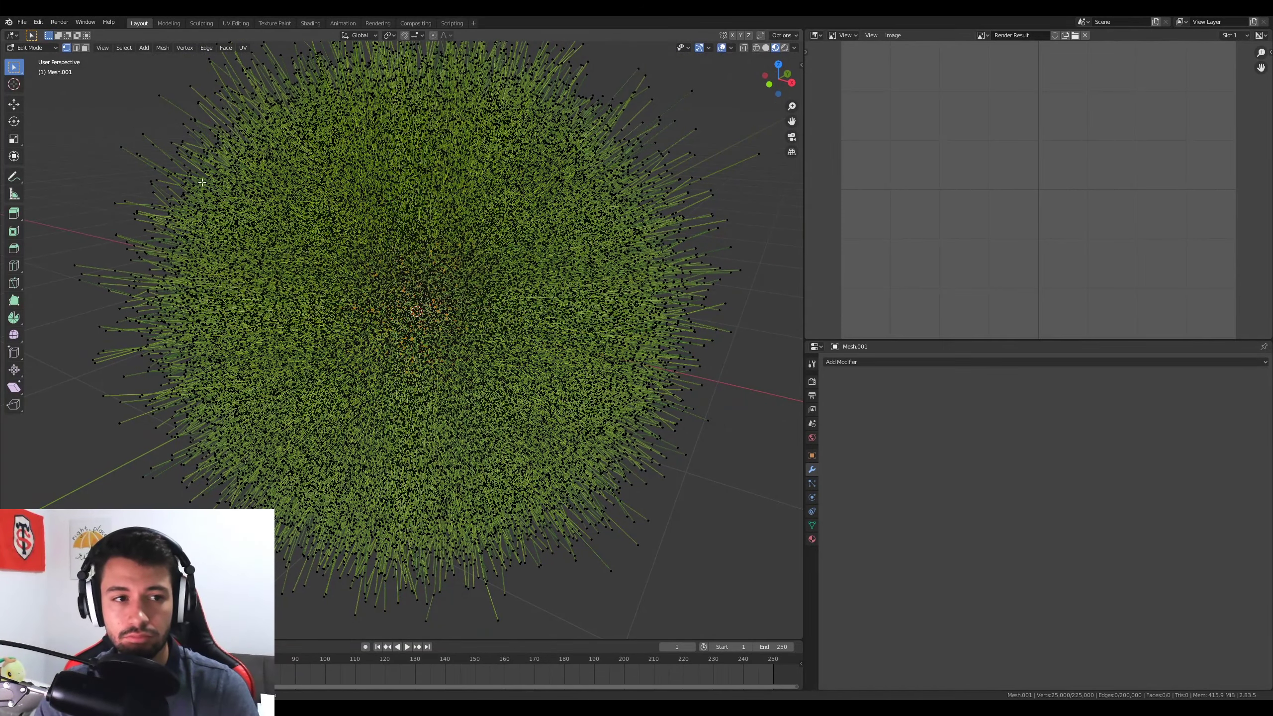
key(Tab)
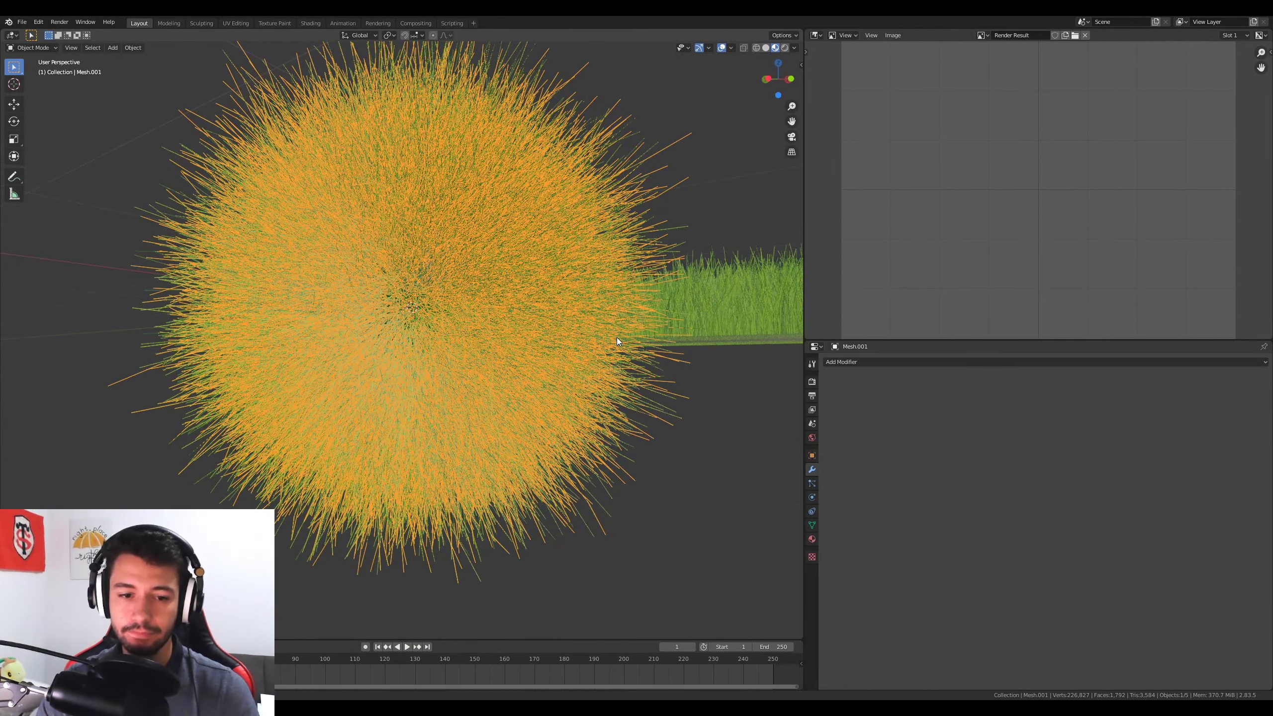
scroll(535, 363, down, 5)
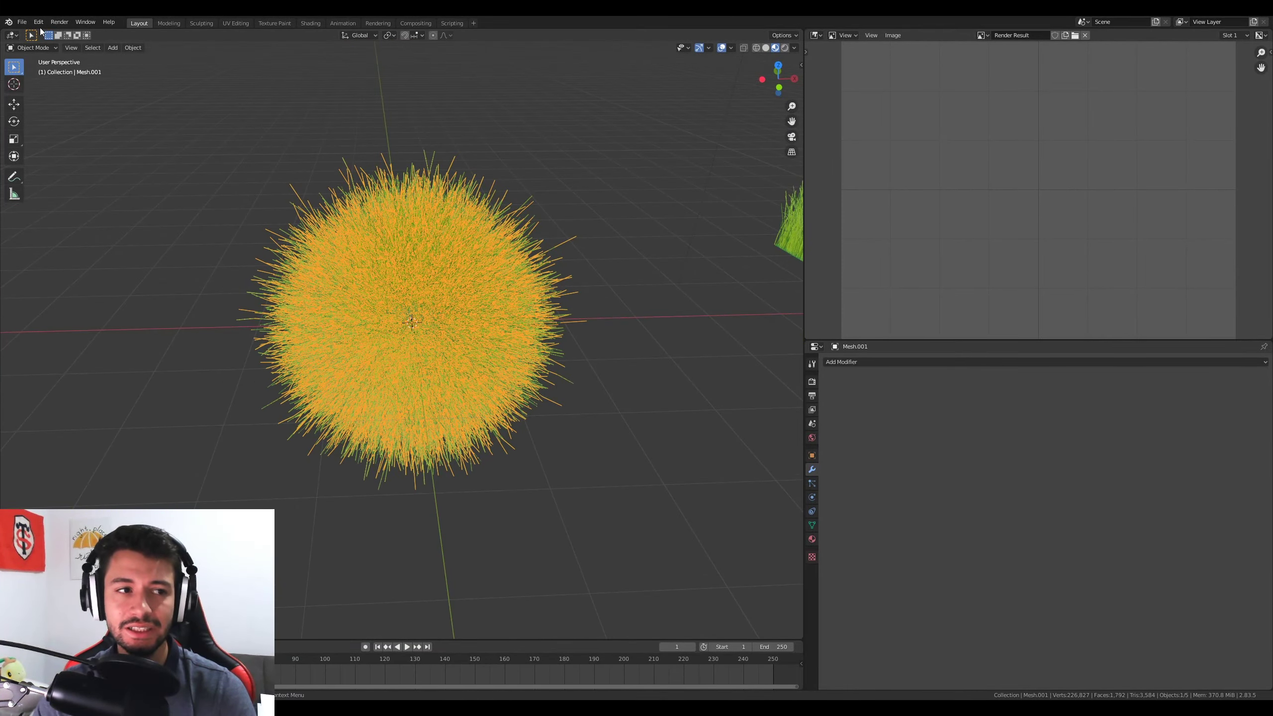
click(26, 22)
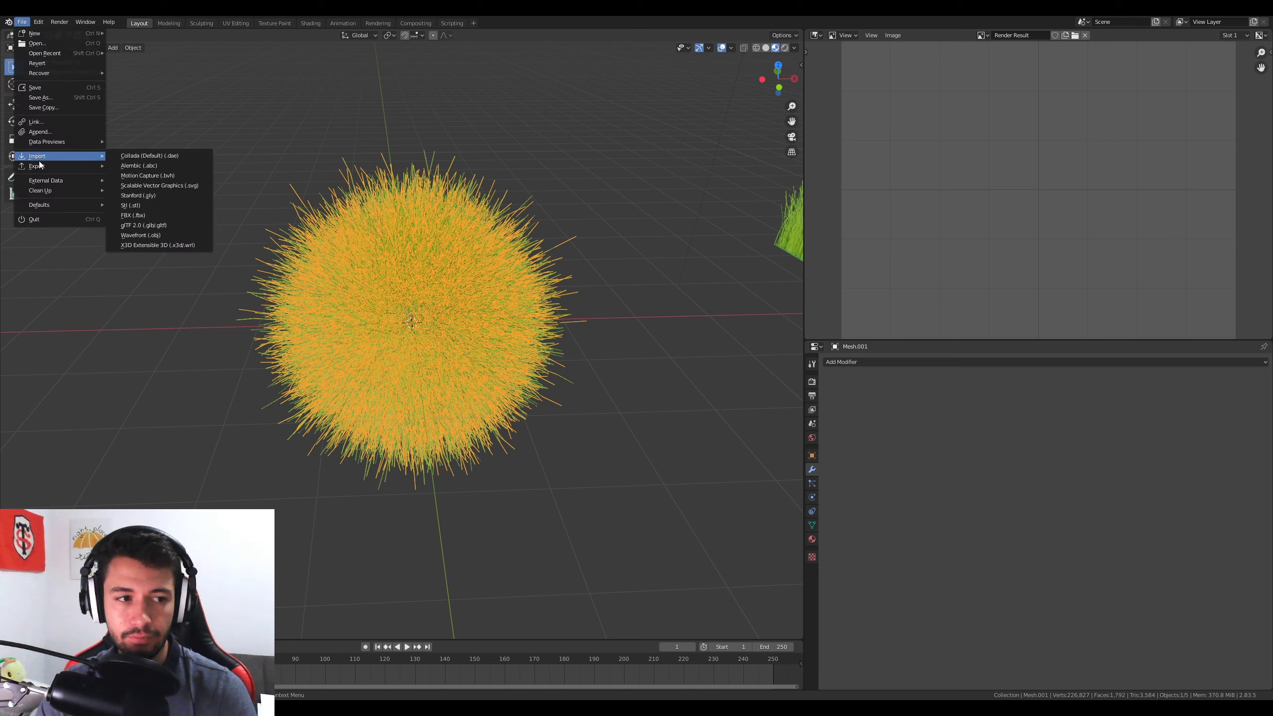
mouse_move(38, 168)
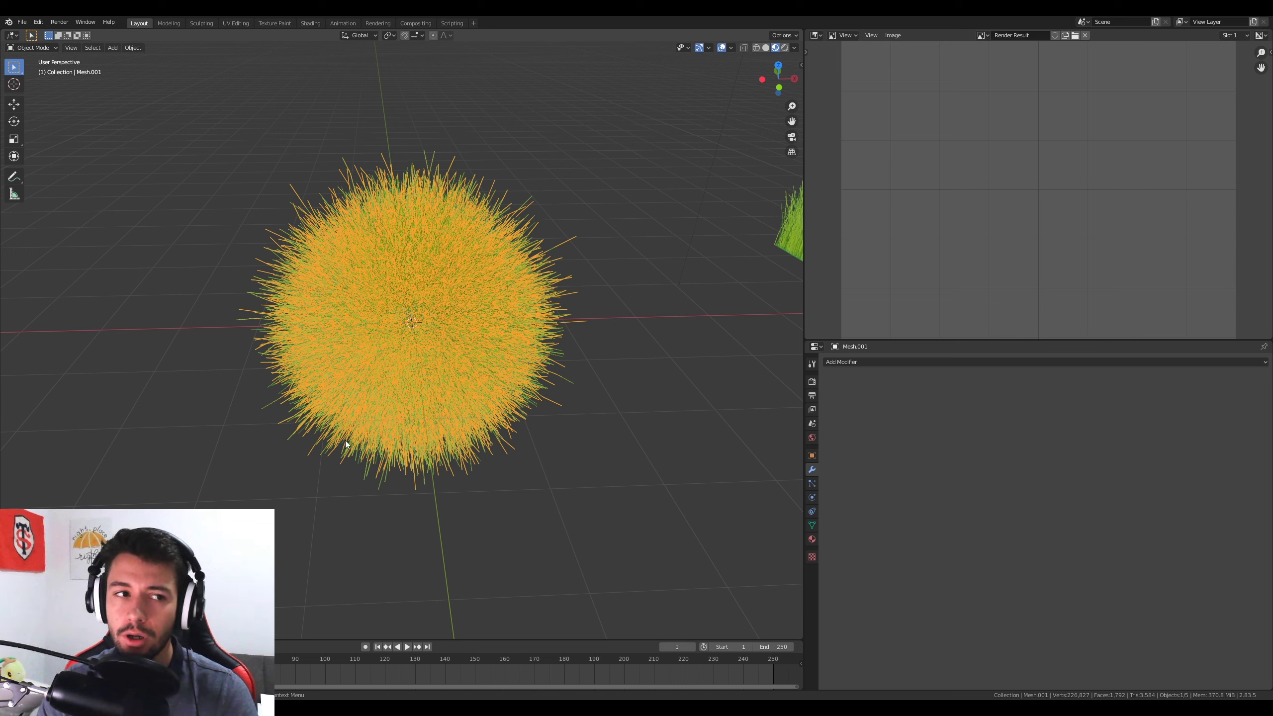
click(133, 49)
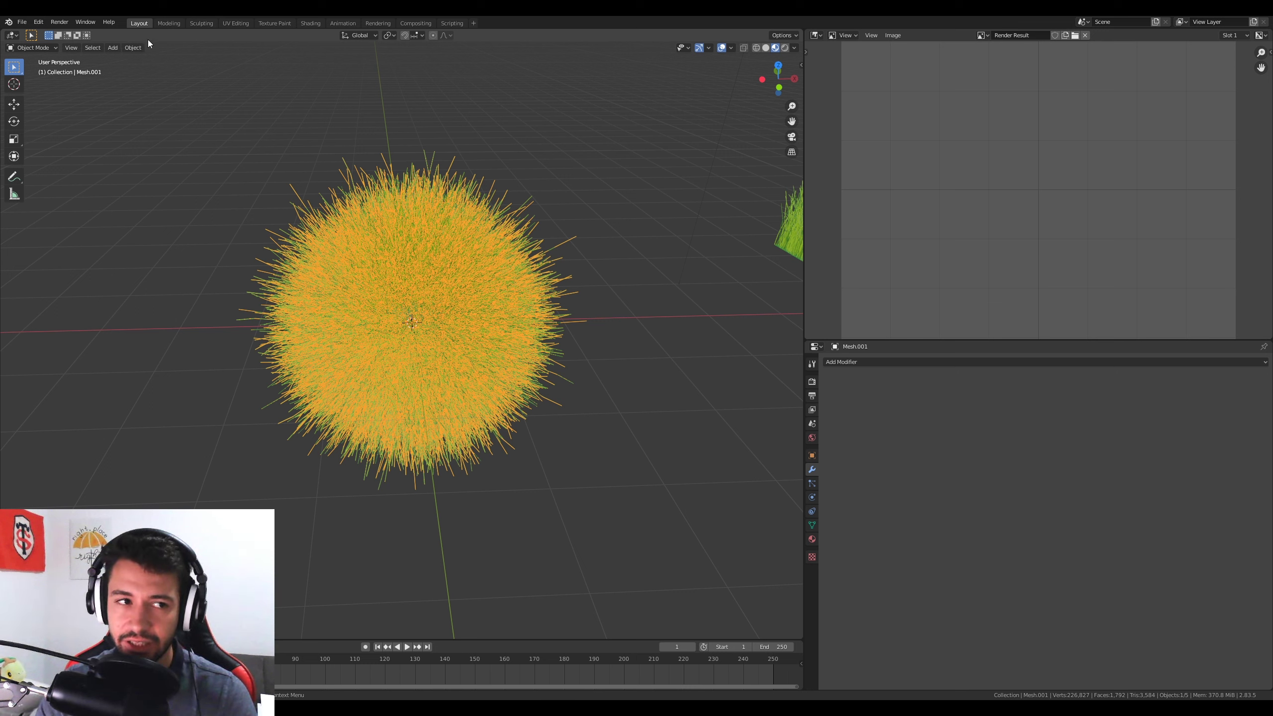
Step: Convert the strand mesh Mesh.001 to a curve with Curve from Mesh/Text
click(132, 48)
mouse_move(170, 310)
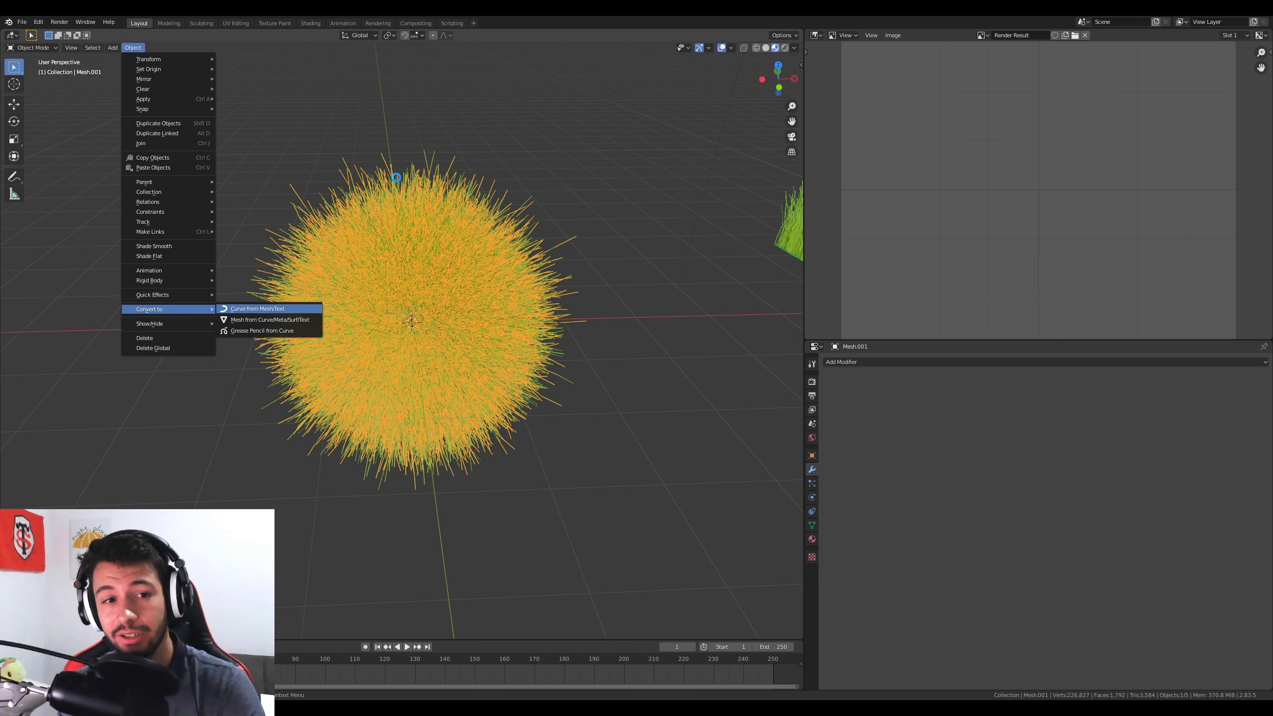
key(Return)
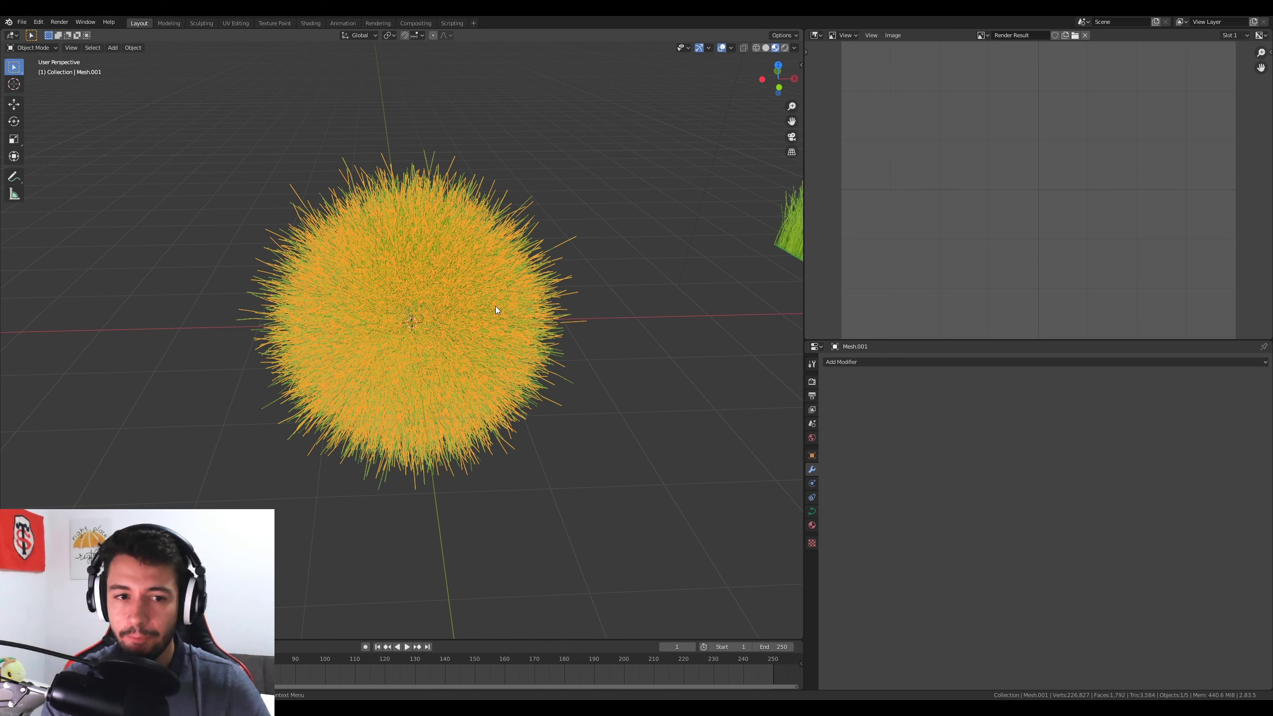
Step: Export the strand curve object as Alembic for frame 1 only, into a new folder named final inside the tuto folder
click(26, 24)
mouse_move(39, 165)
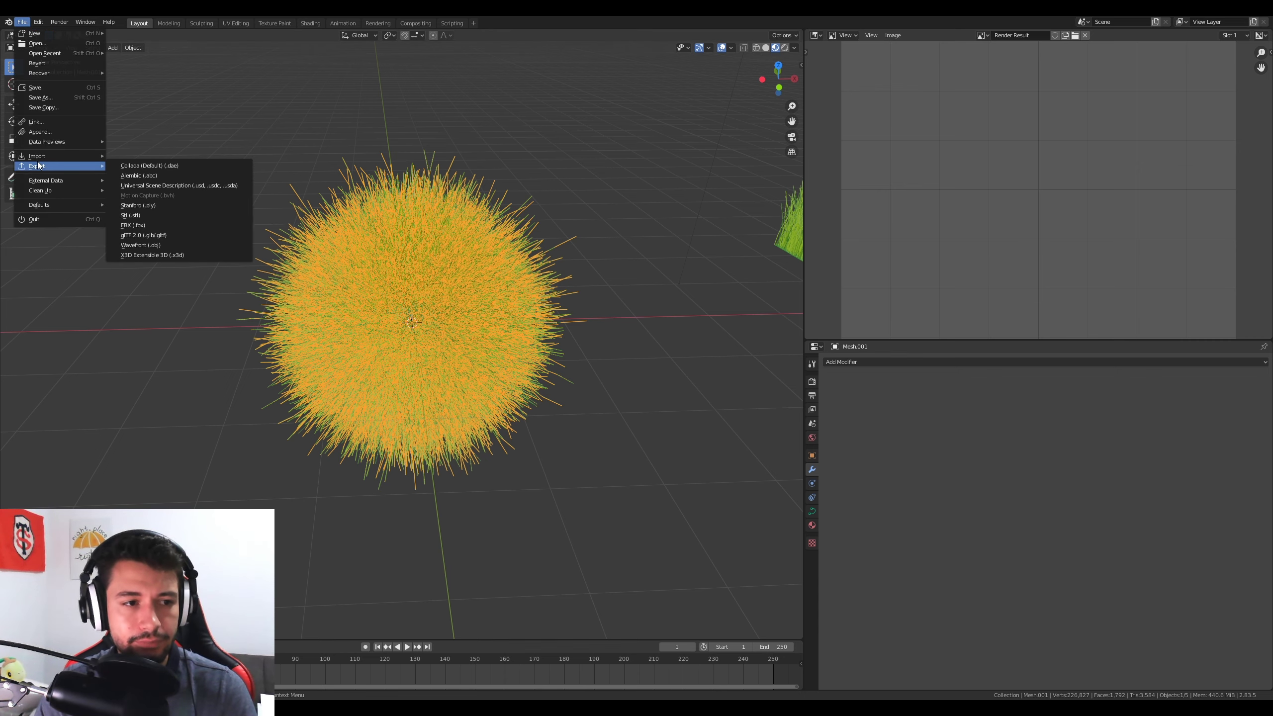
click(183, 175)
click(174, 93)
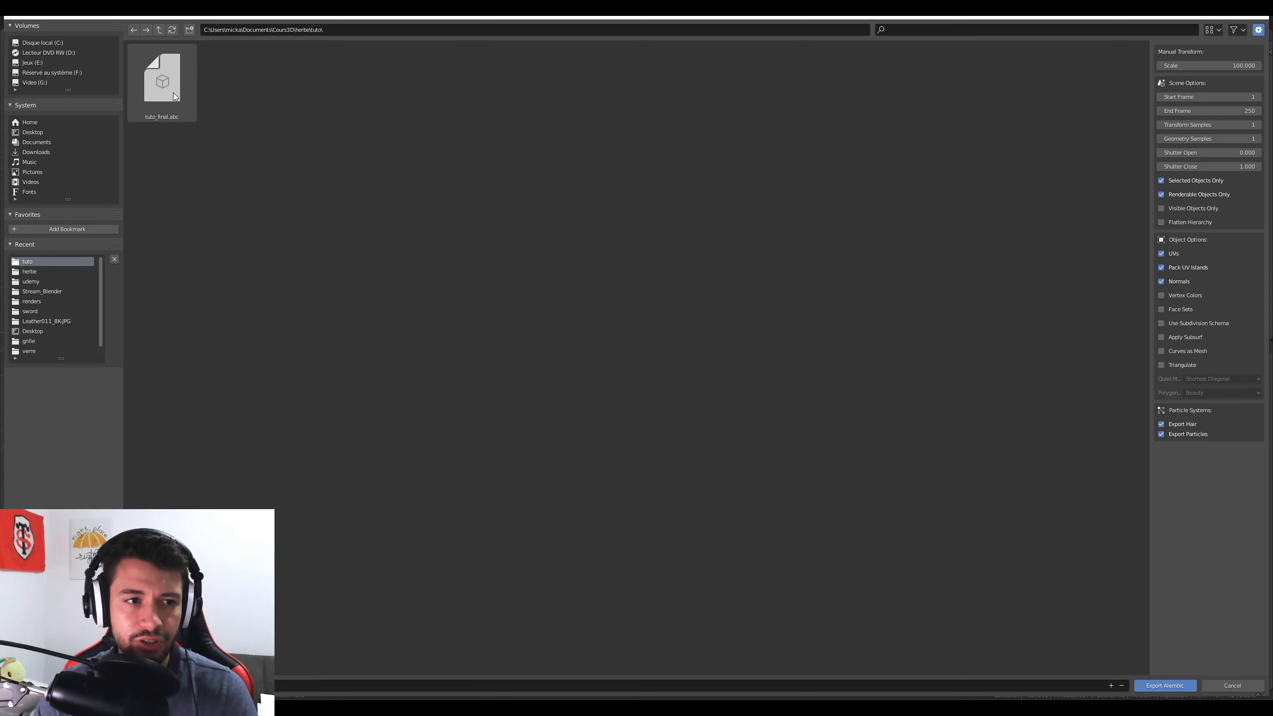
click(190, 29)
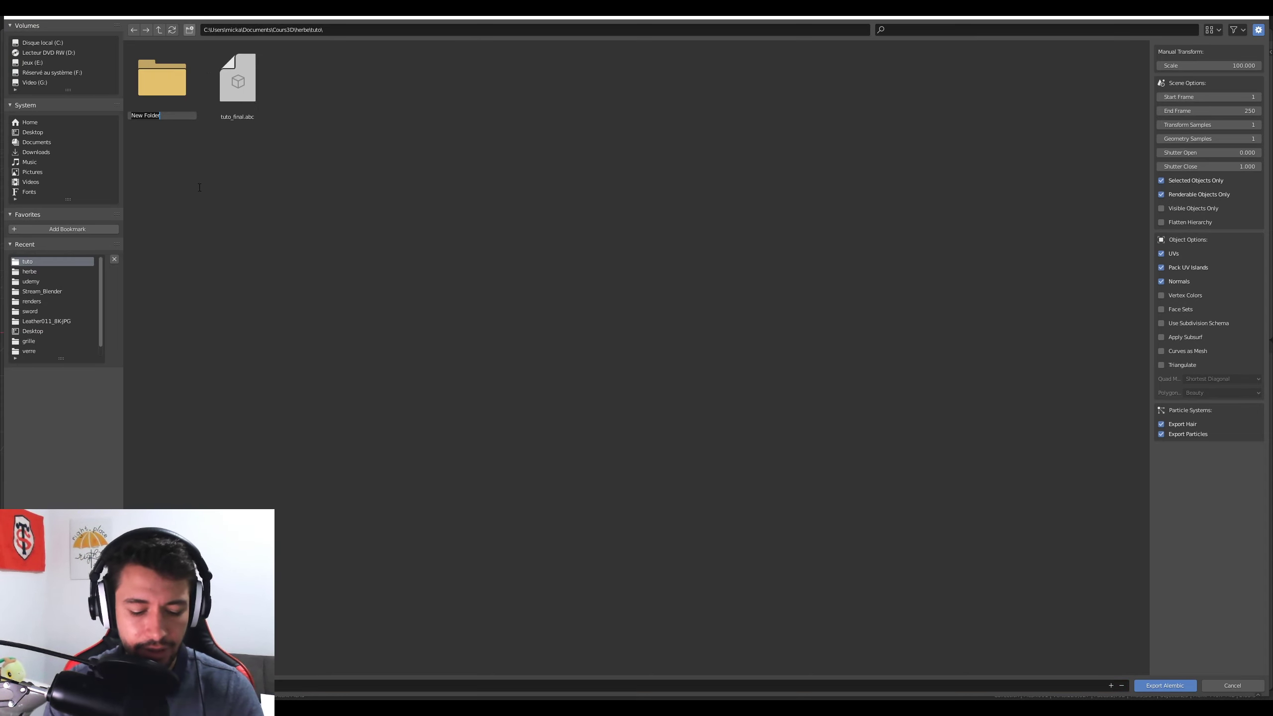
text(final)
key(Return)
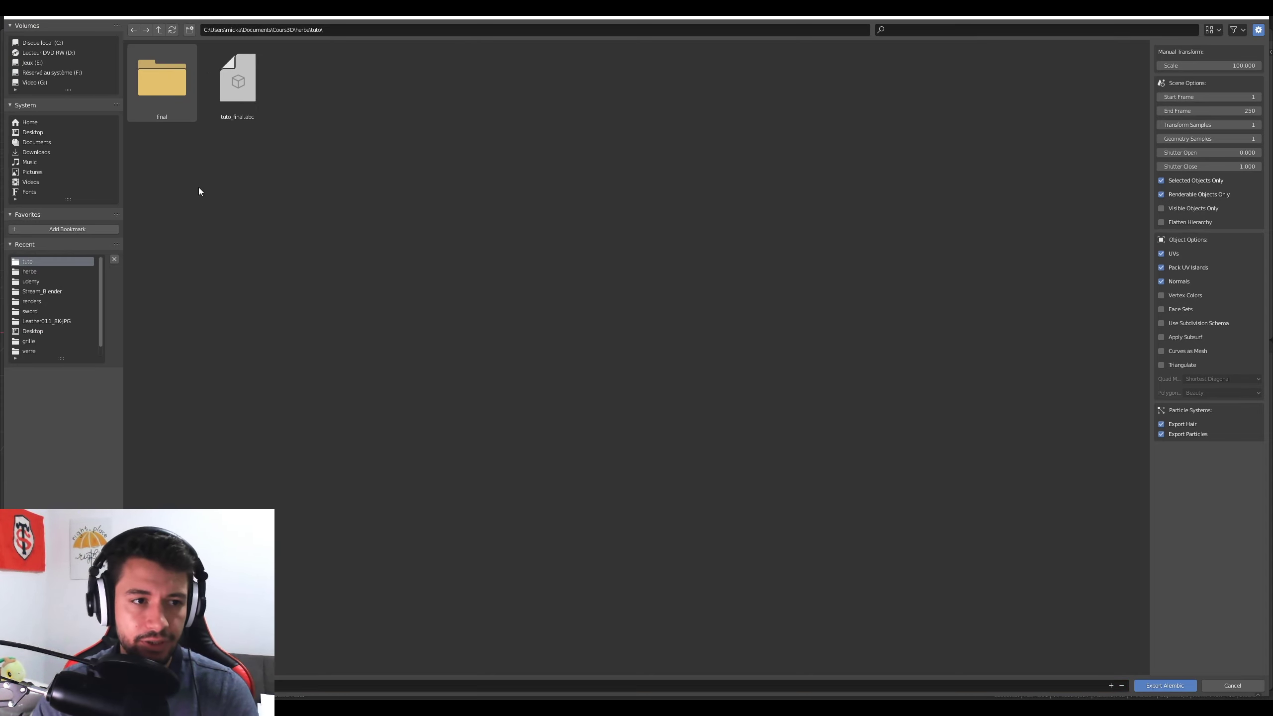
double_click(193, 109)
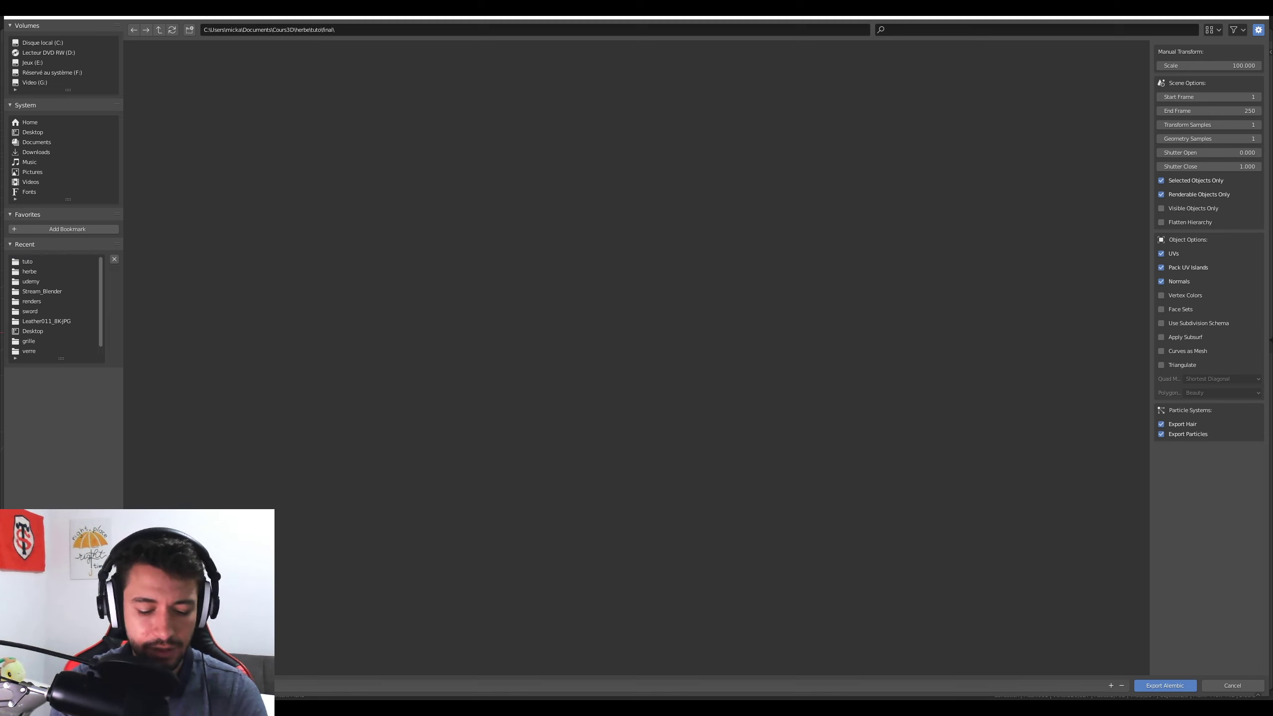
click(210, 686)
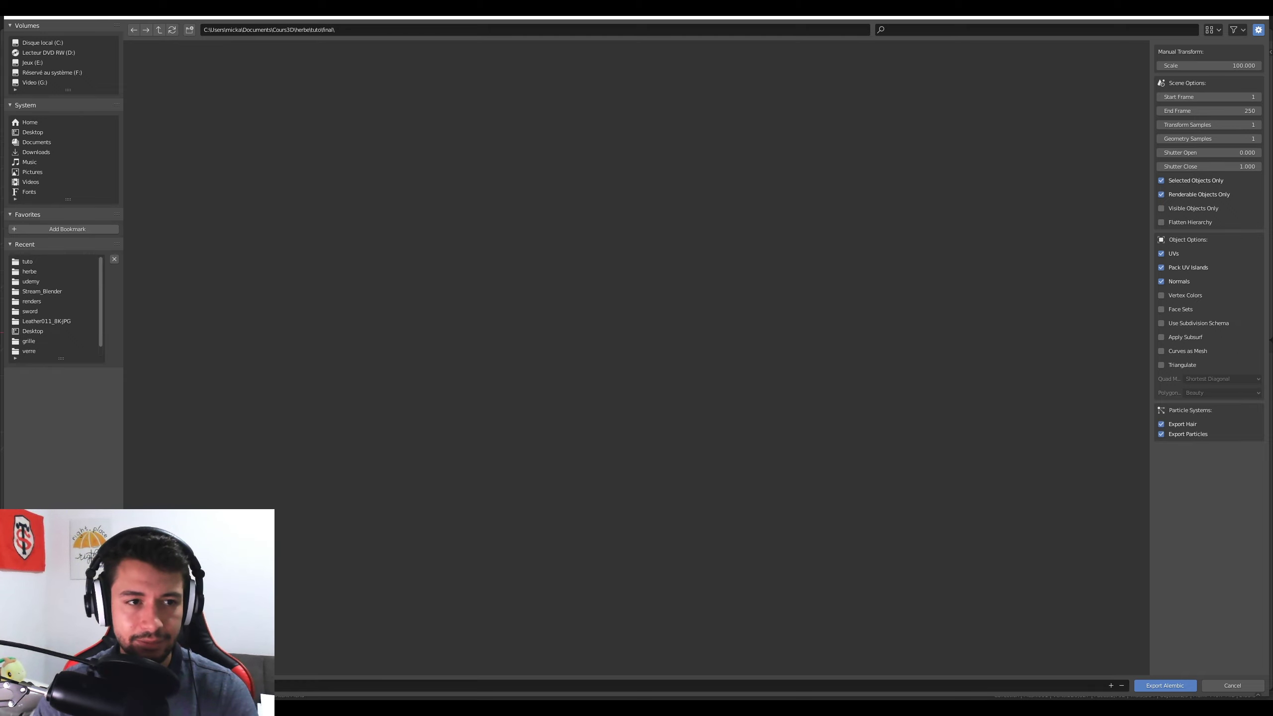
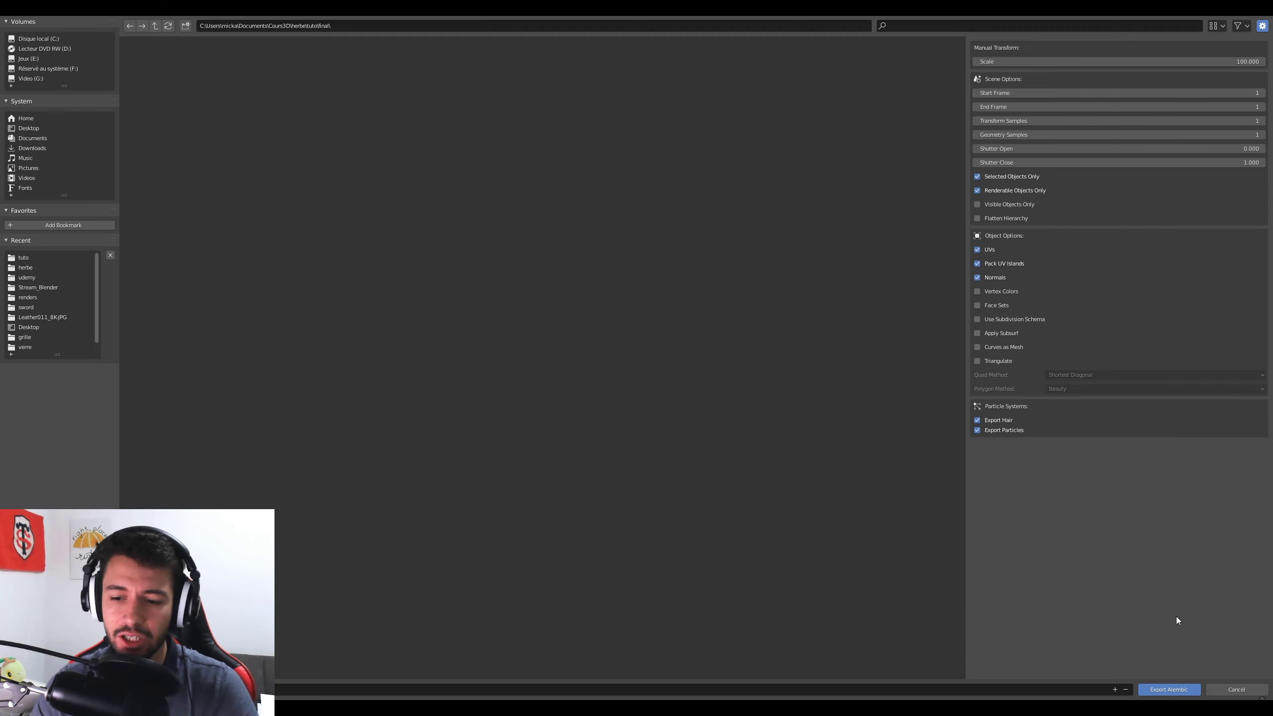
click(1170, 691)
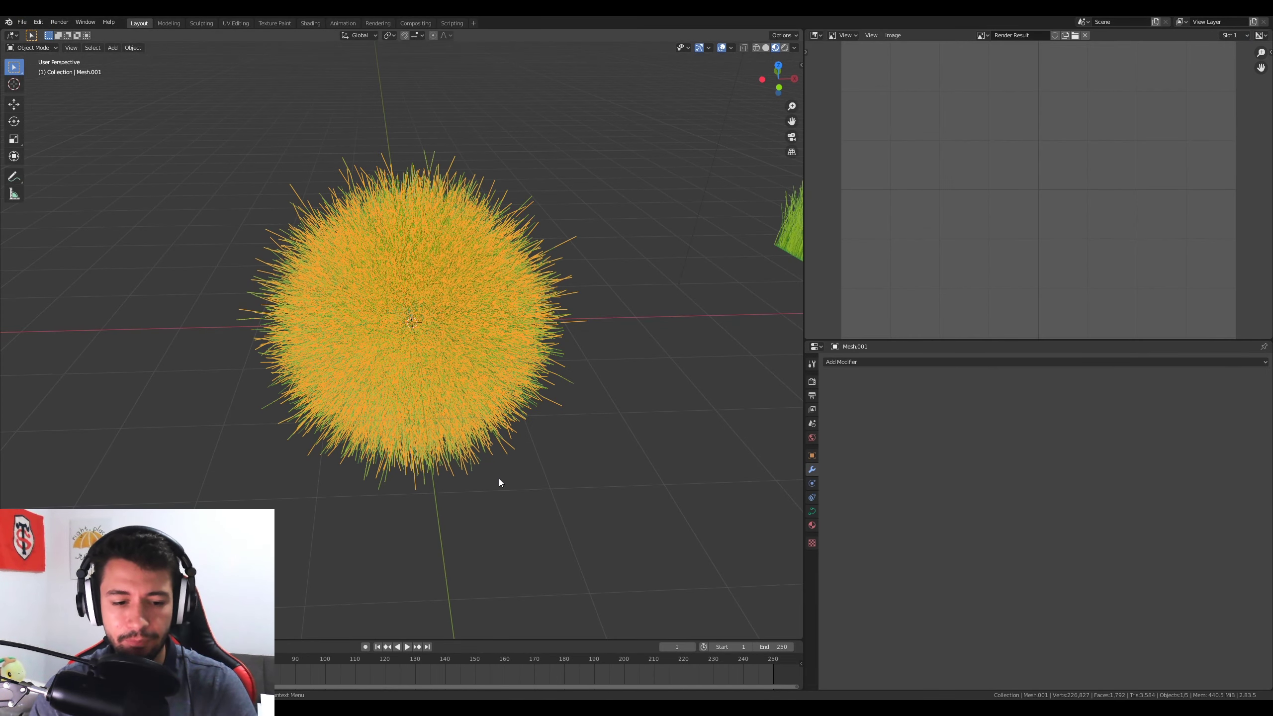
Step: Switch to Unreal Engine, move the viewport to an empty area of the level, and clear the content browser selection
mouse_move(355, 708)
click(355, 667)
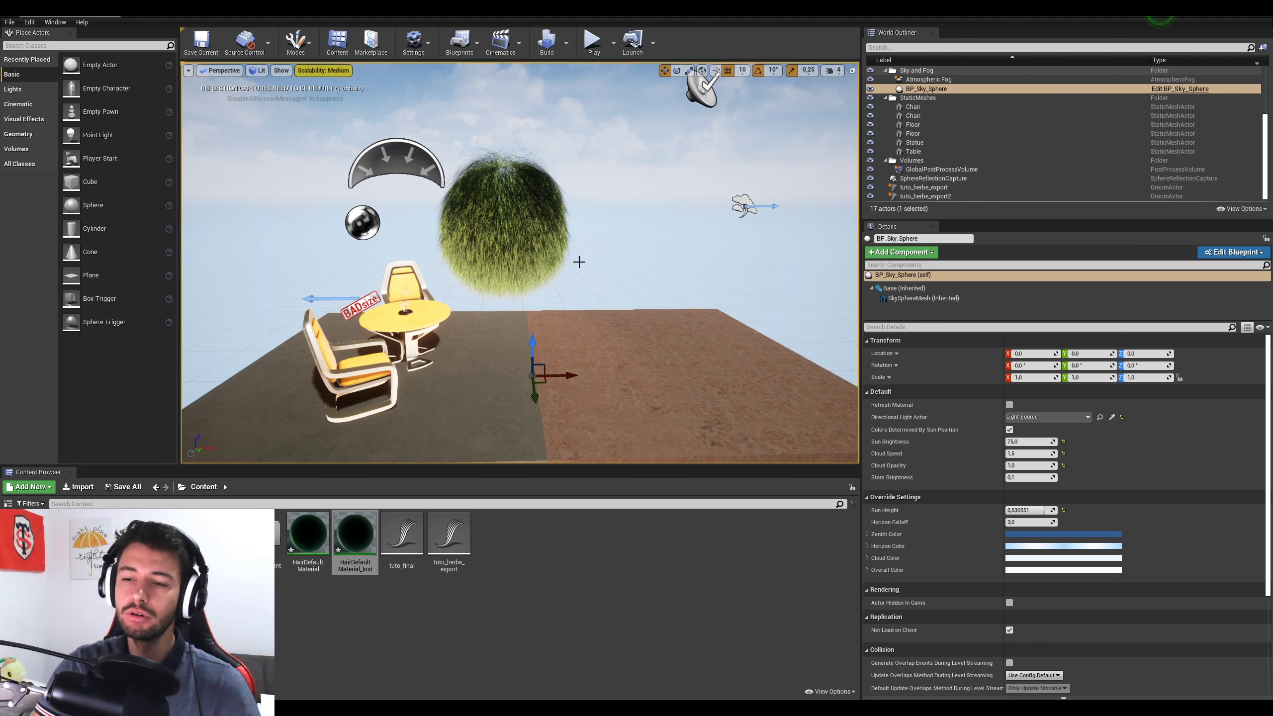
mouse_move(606, 271)
right_down()
mouse_move(827, 274)
mouse_move(607, 270)
right_up()
key(s)
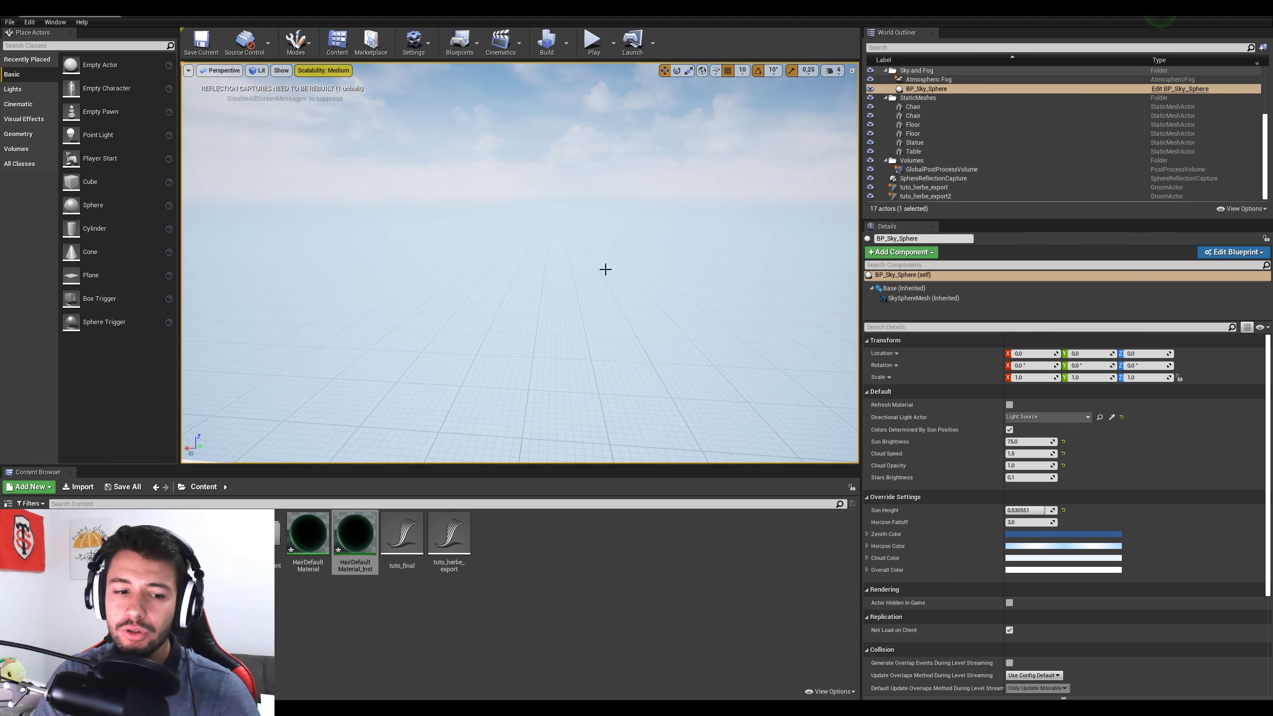
click(558, 551)
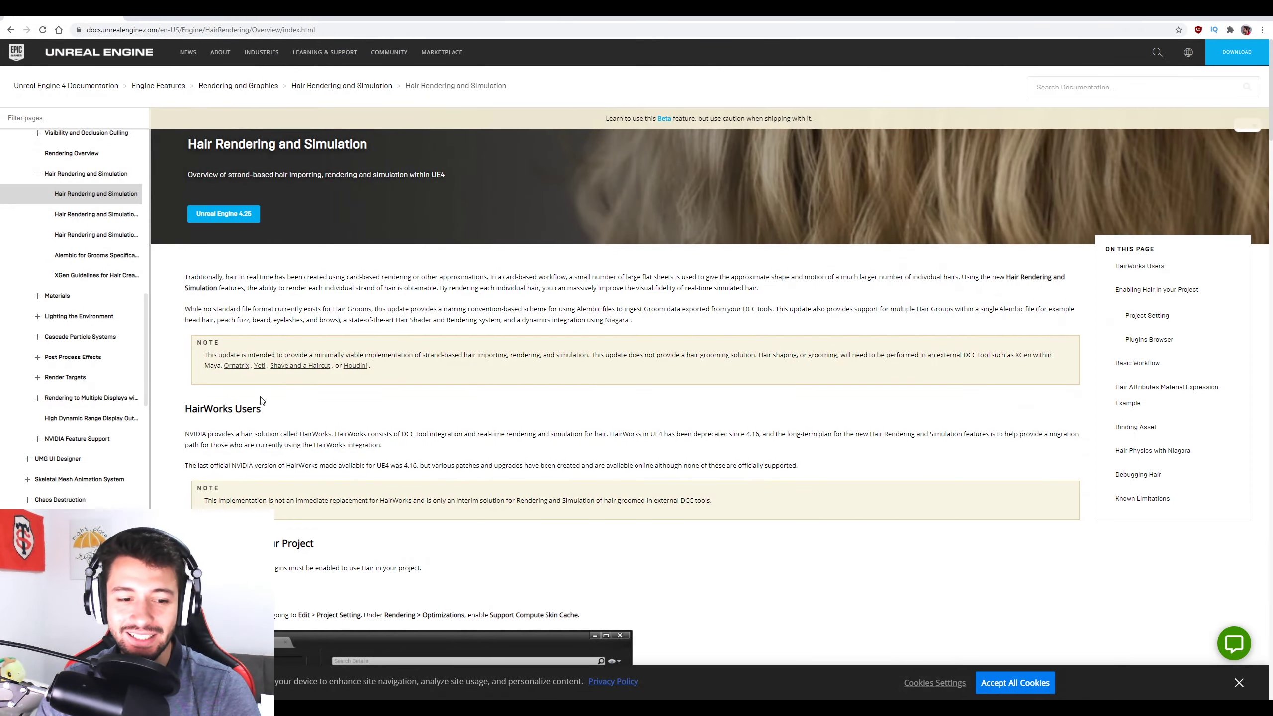
Step: Switch to the browser and skim the whole Hair Rendering and Simulation page of the Unreal Engine documentation
scroll(254, 411, down, 8)
scroll(237, 456, down, 20)
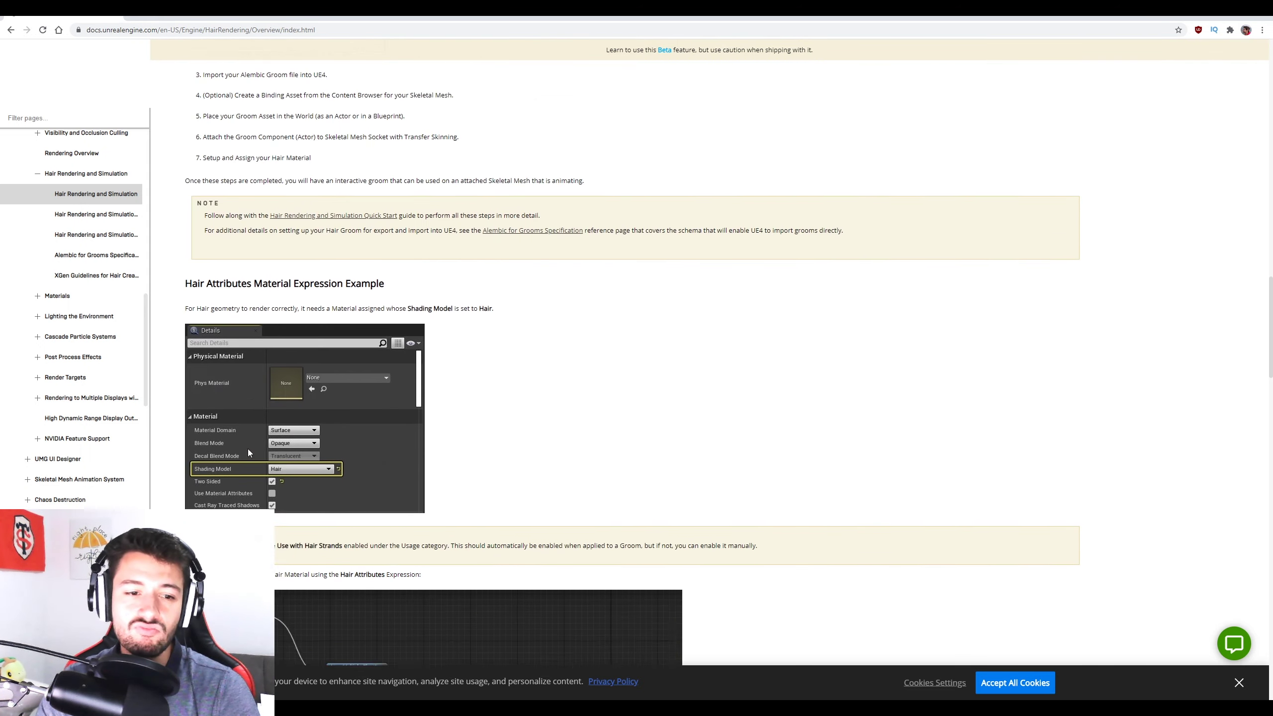
scroll(249, 453, down, 20)
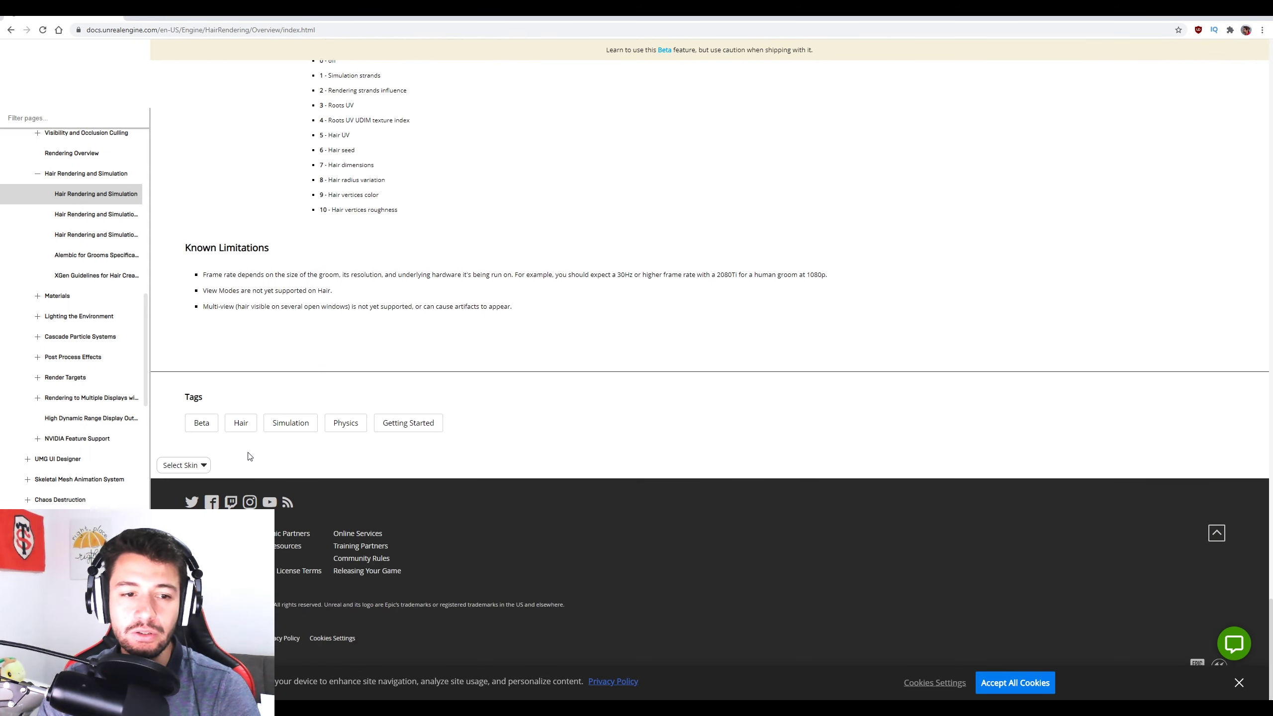
scroll(246, 452, up, 20)
scroll(235, 398, up, 20)
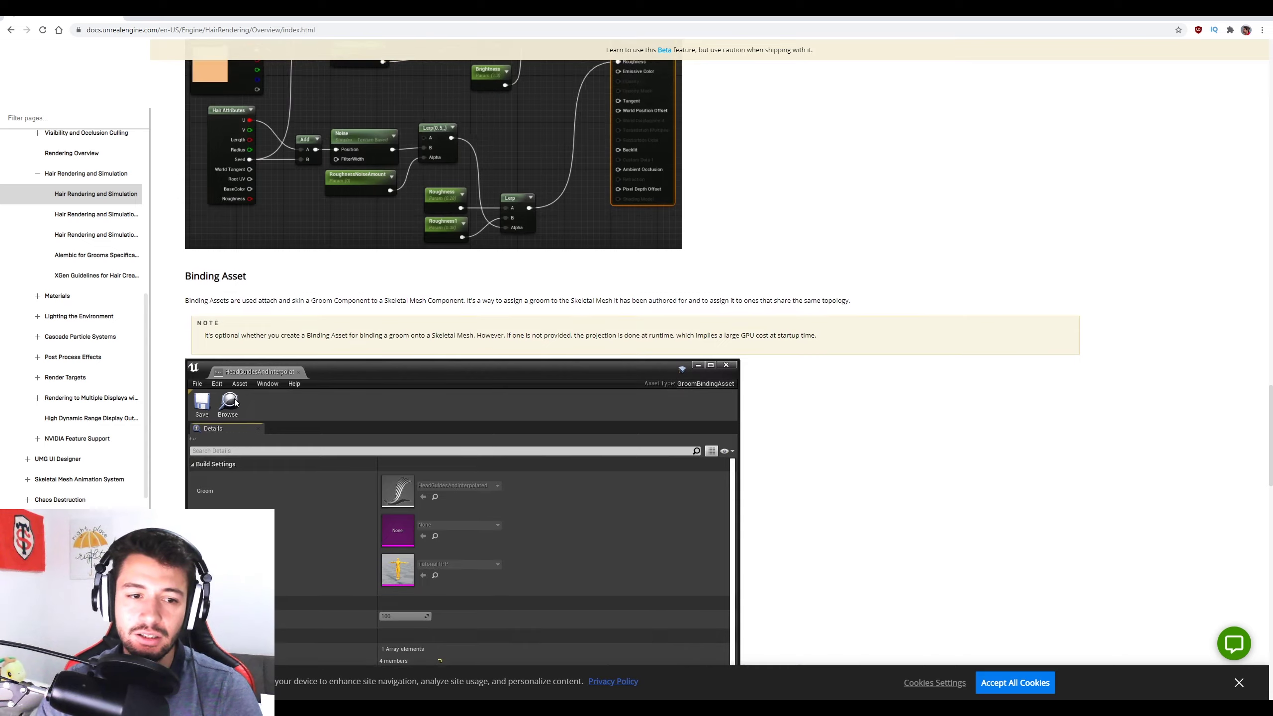
scroll(235, 399, up, 10)
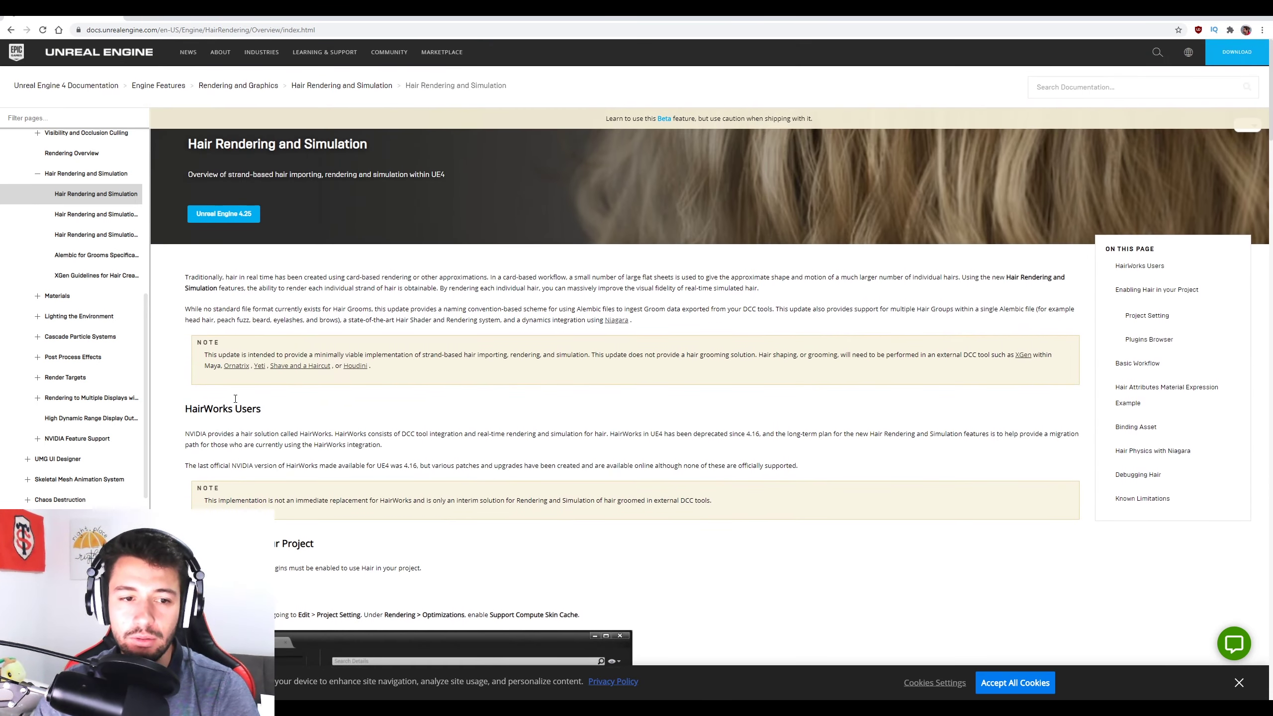
Step: Read the Enabling Hair in your Project section and highlight Skin Cache in its project setting instruction
scroll(223, 397, down, 7)
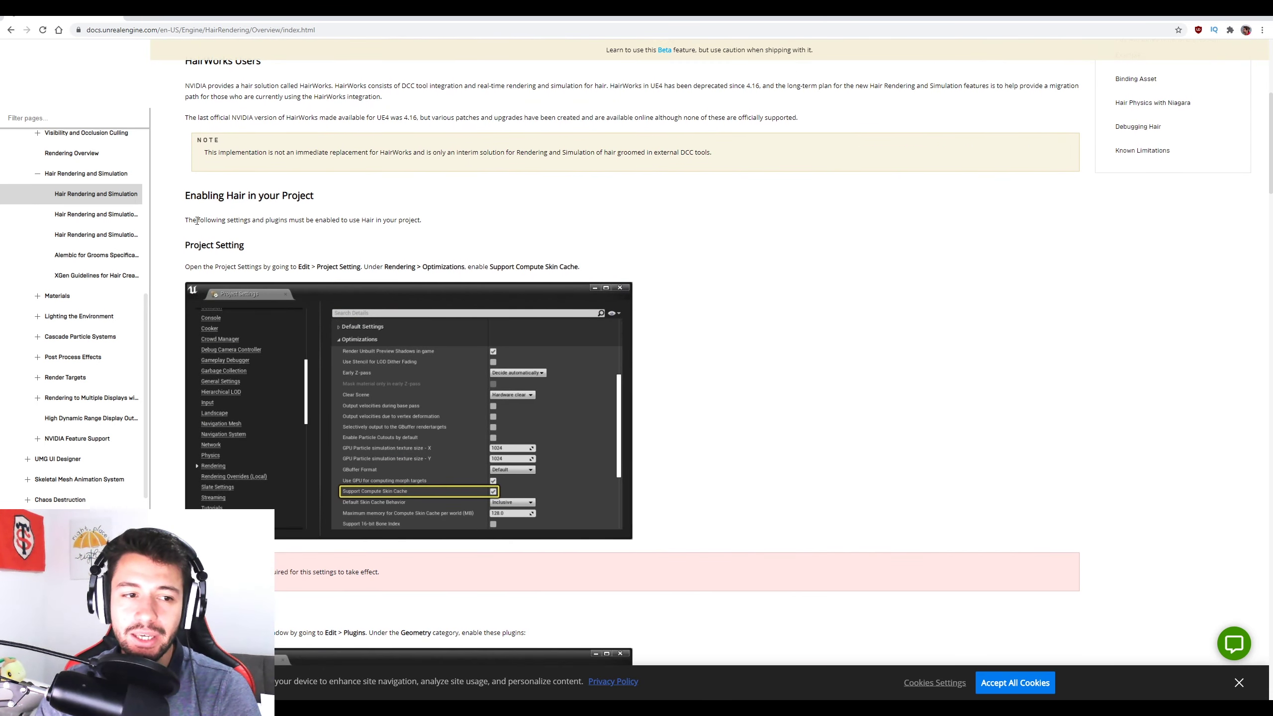
scroll(226, 291, down, 1)
drag(182, 200, 271, 217)
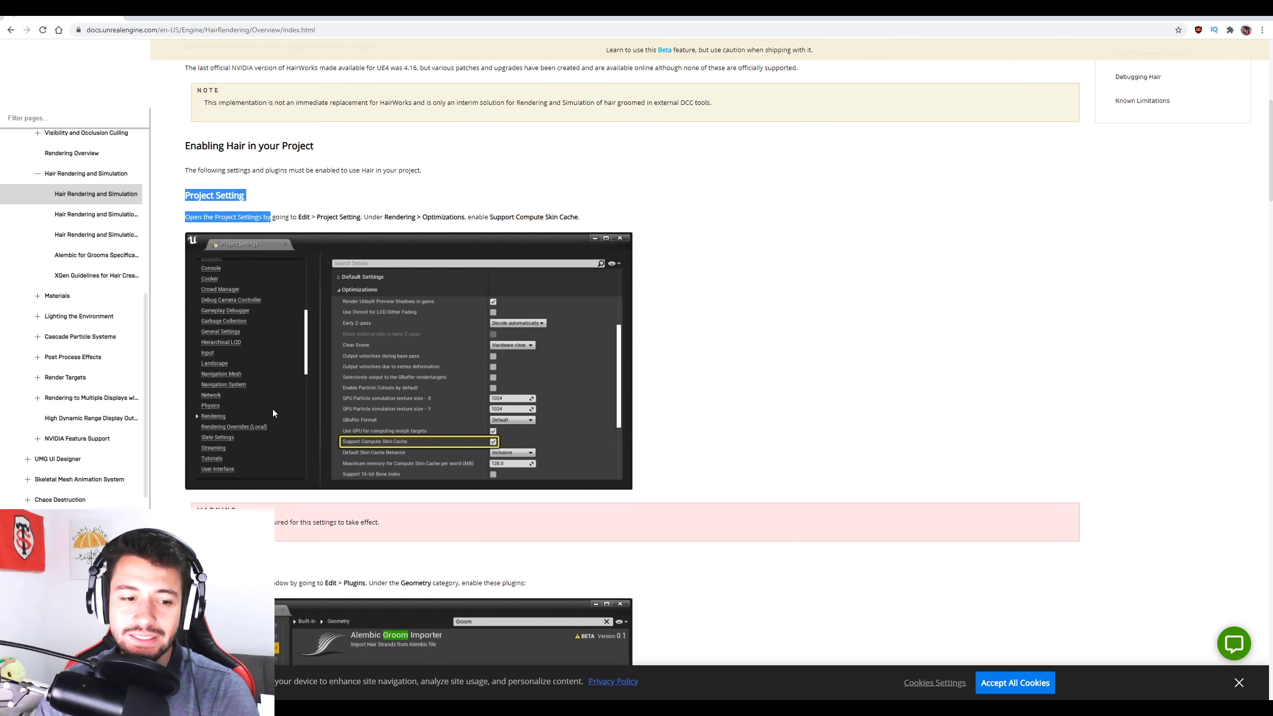
scroll(205, 480, down, 2)
click(268, 461)
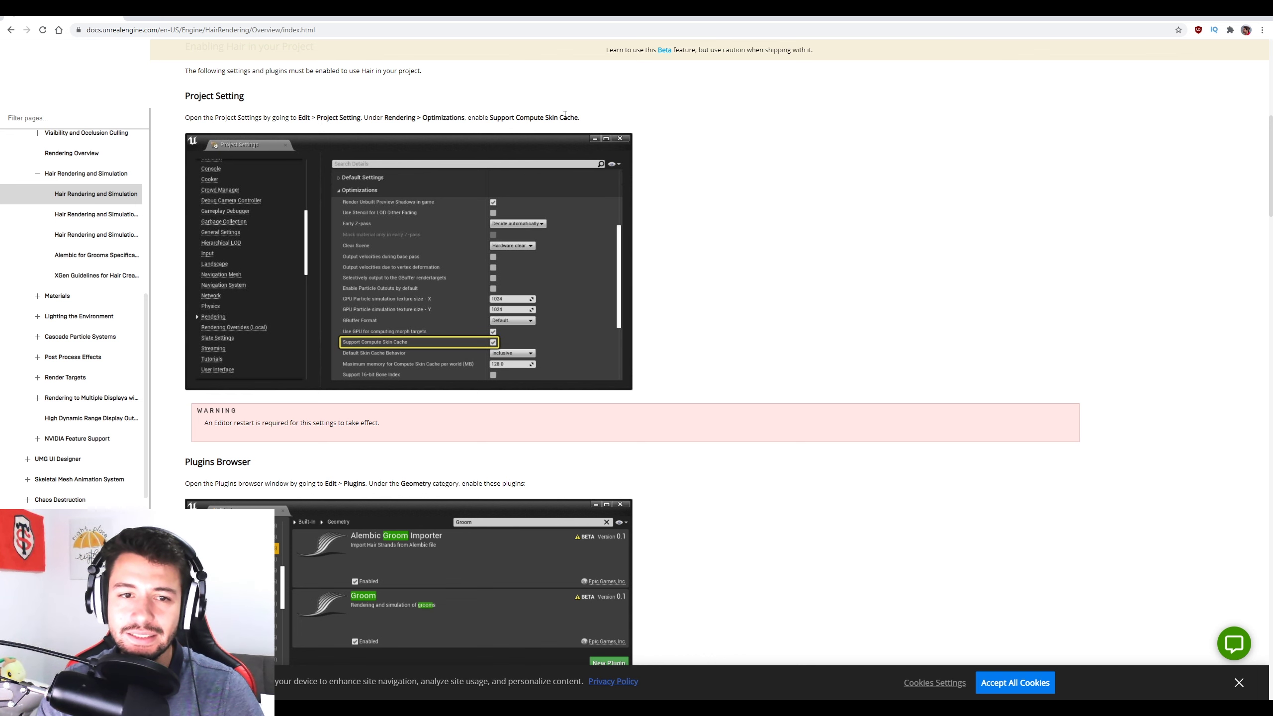
drag(545, 119, 578, 119)
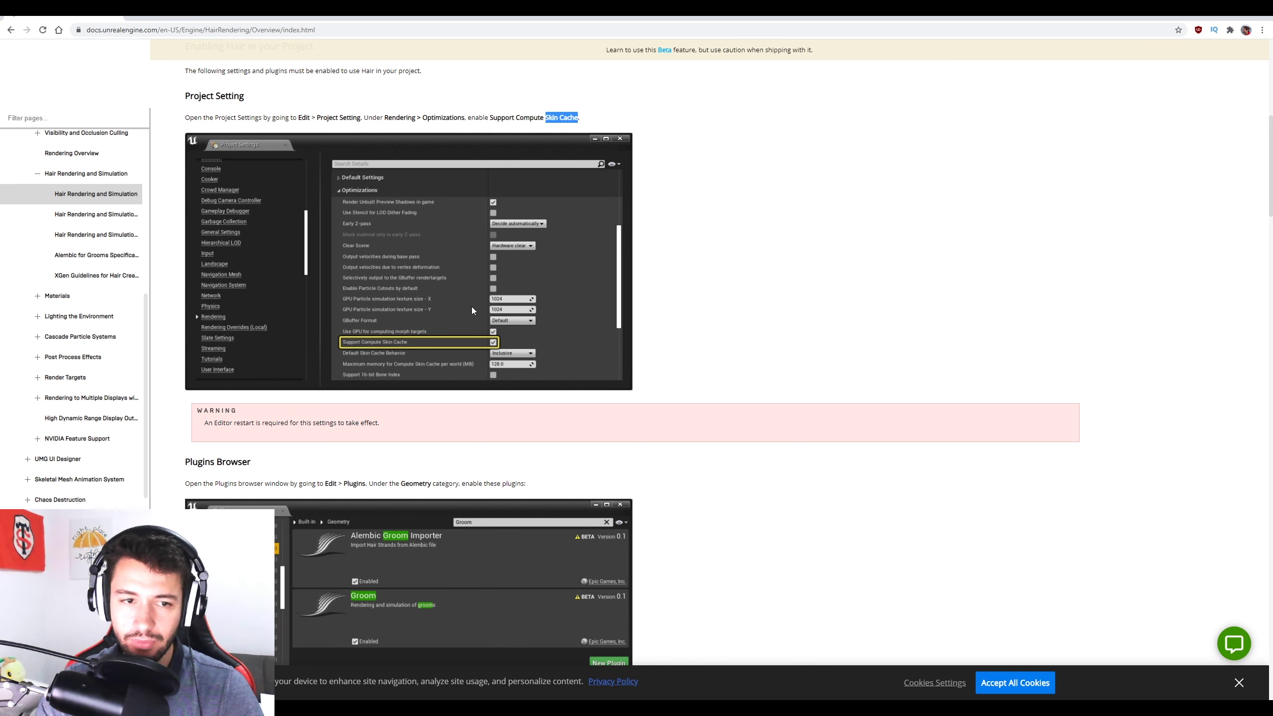
Step: In Unreal Engine, search the project settings for skin and make sure Support Compute Skin Cache is enabled, closing the settings
key(alt+Tab)
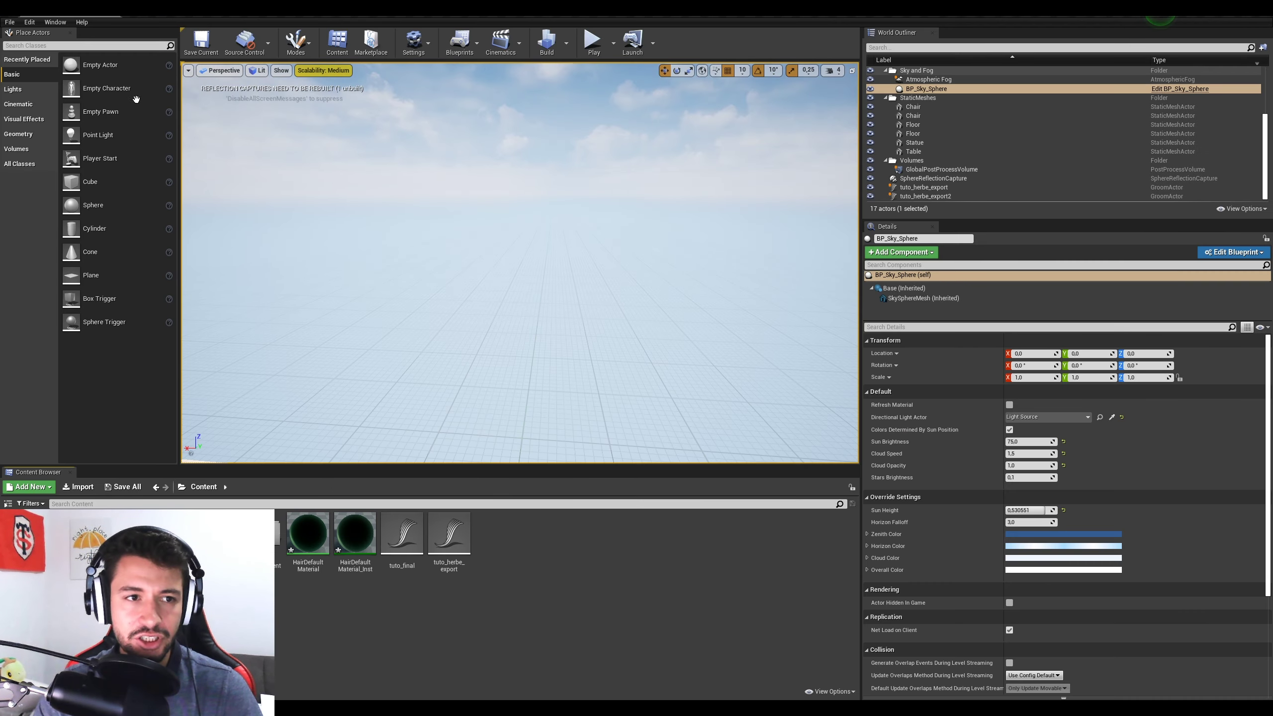
click(10, 22)
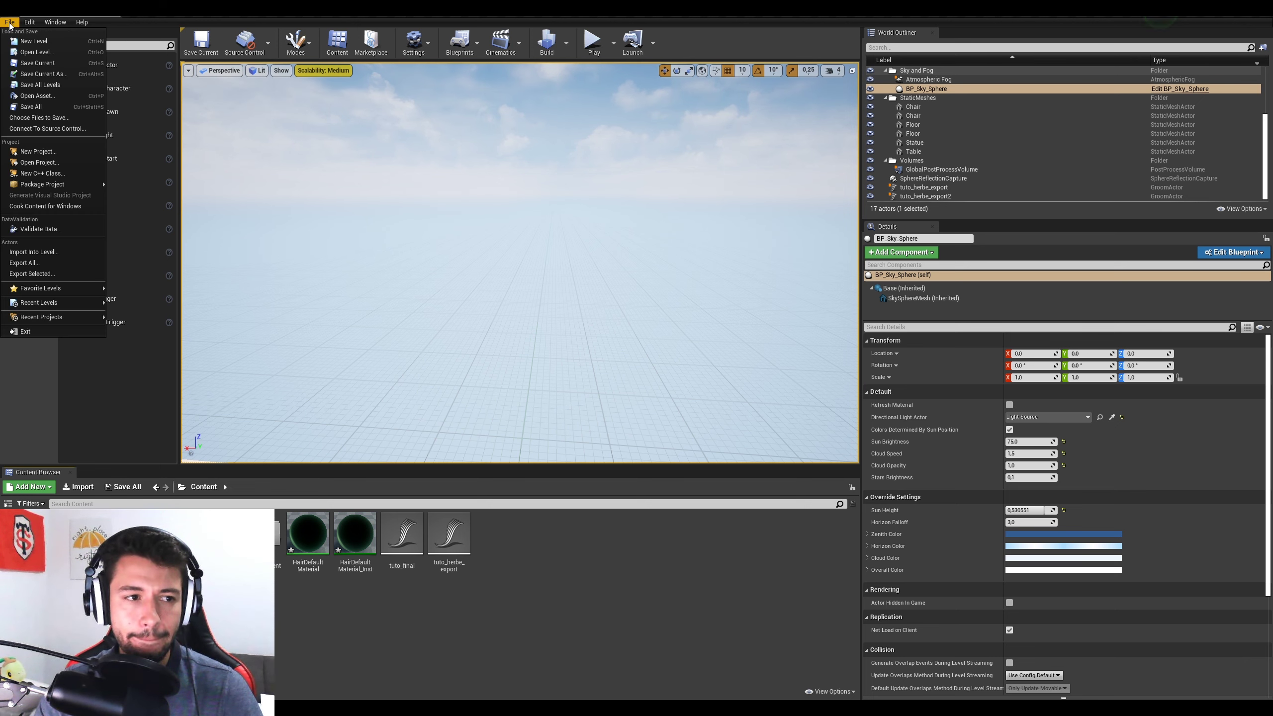
mouse_move(62, 303)
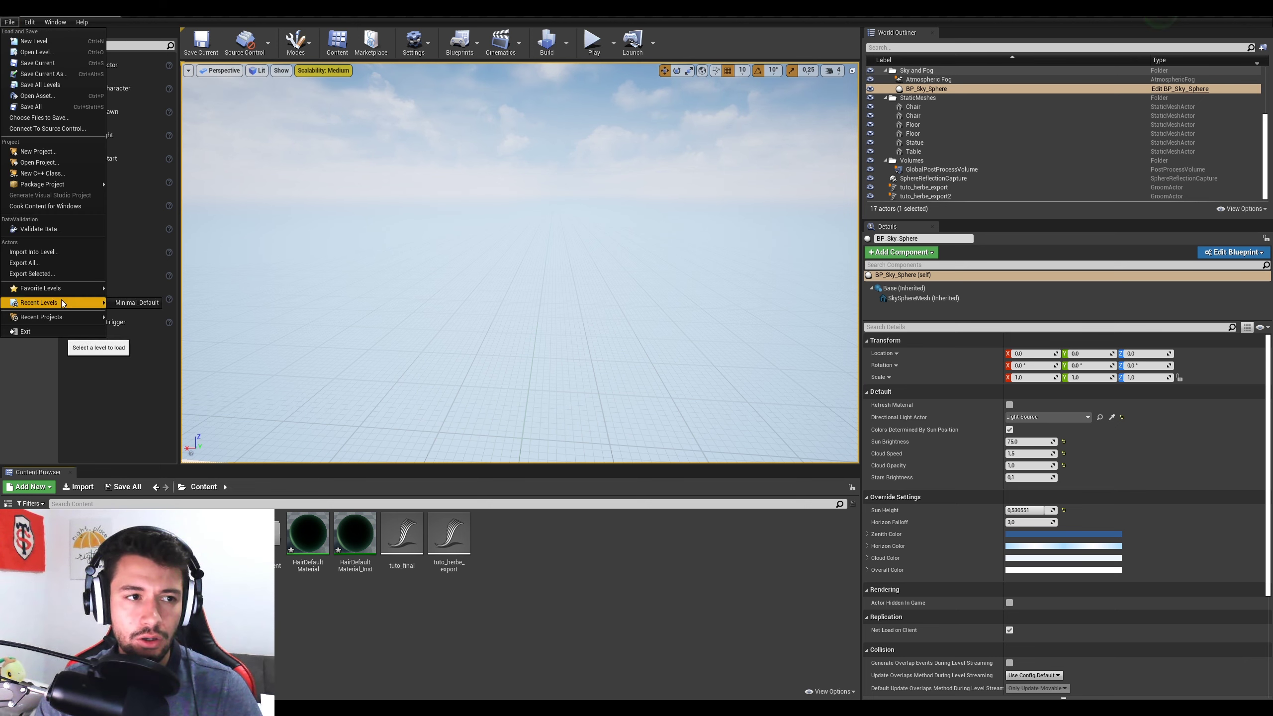
mouse_move(30, 23)
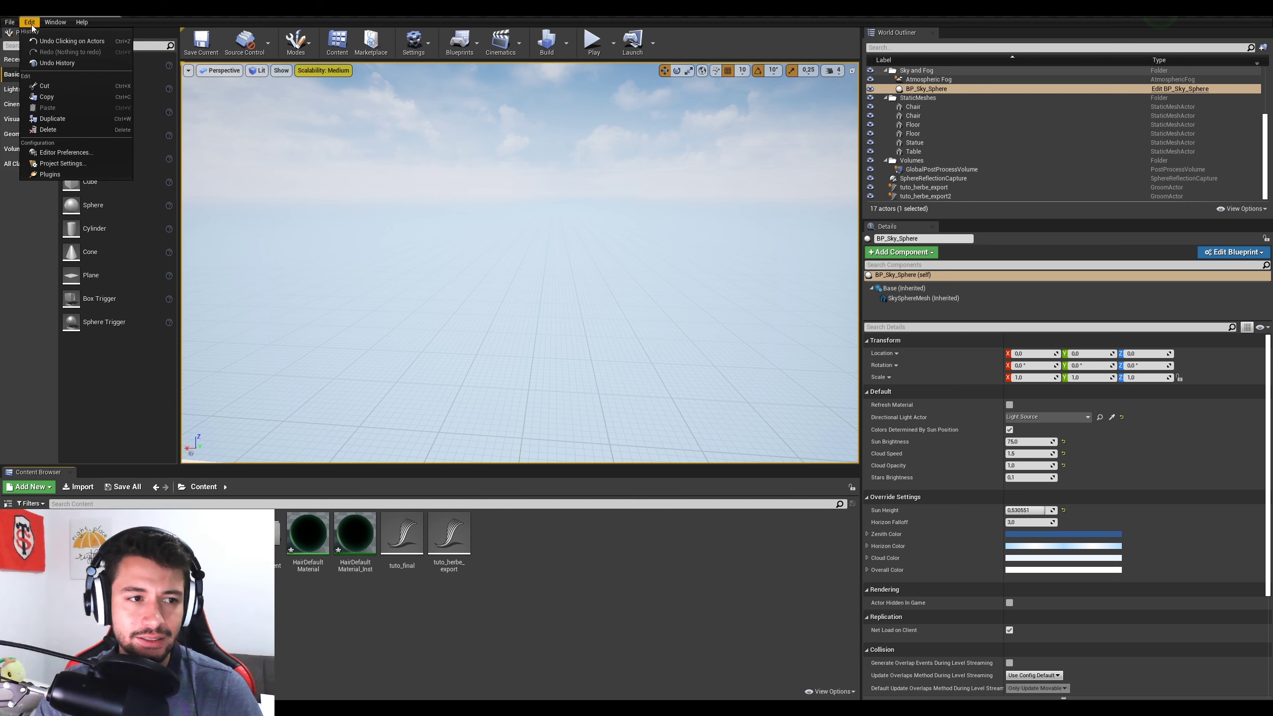
click(74, 166)
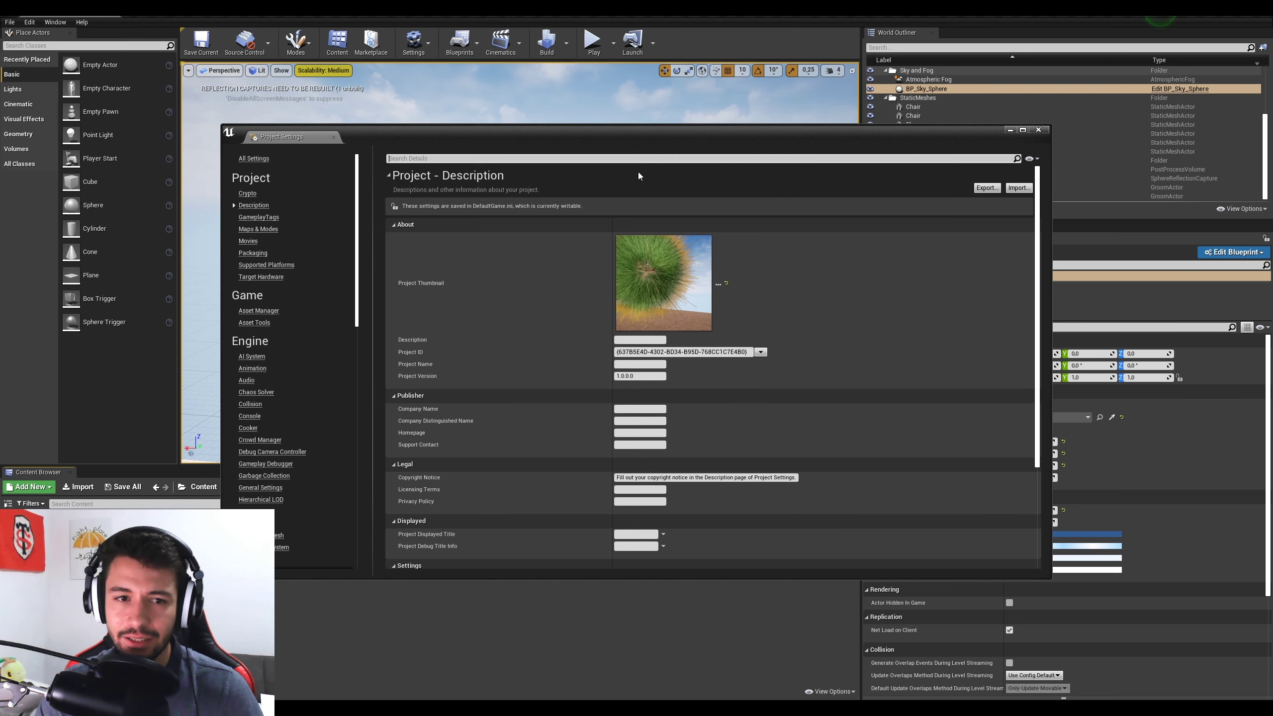
click(469, 159)
text(skin)
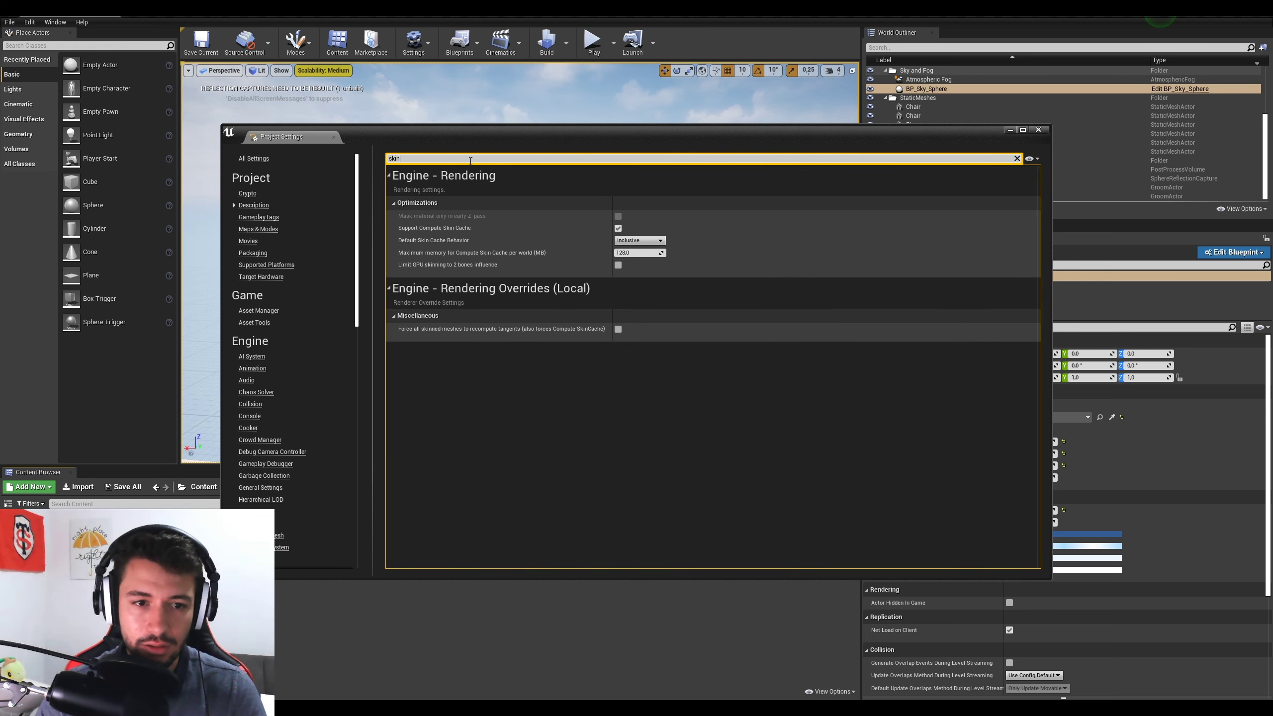
click(618, 229)
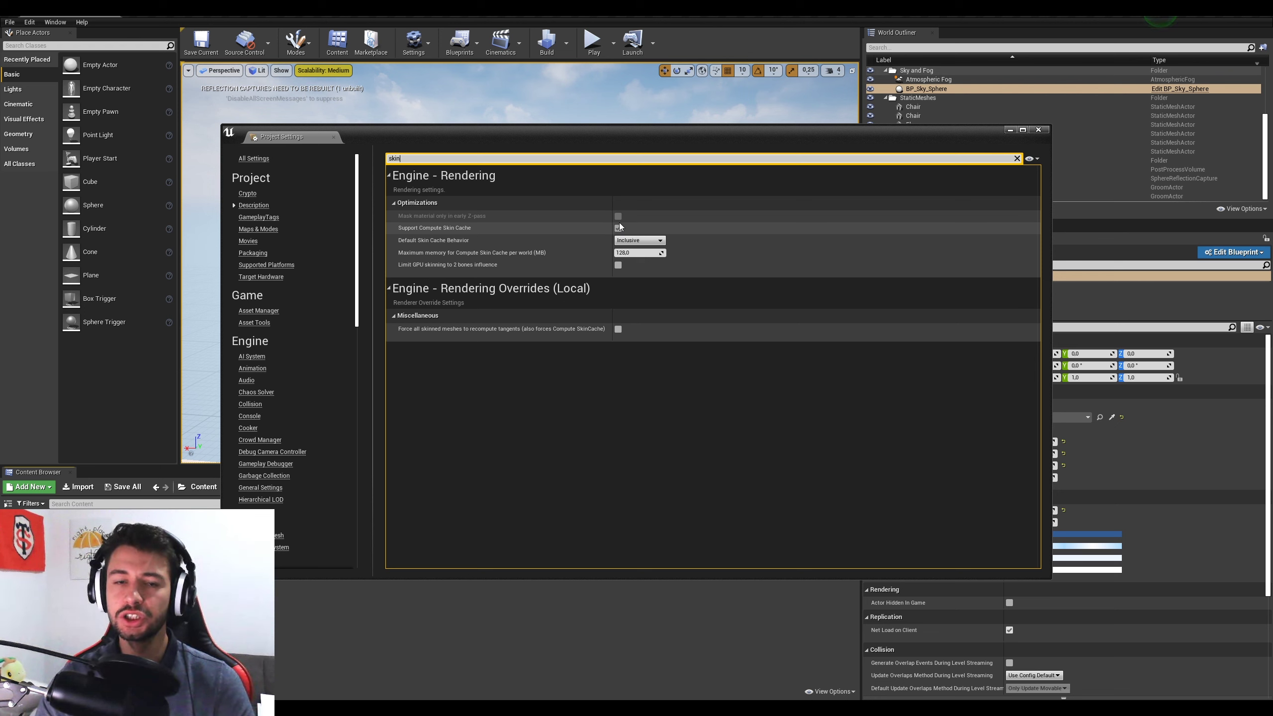
click(619, 228)
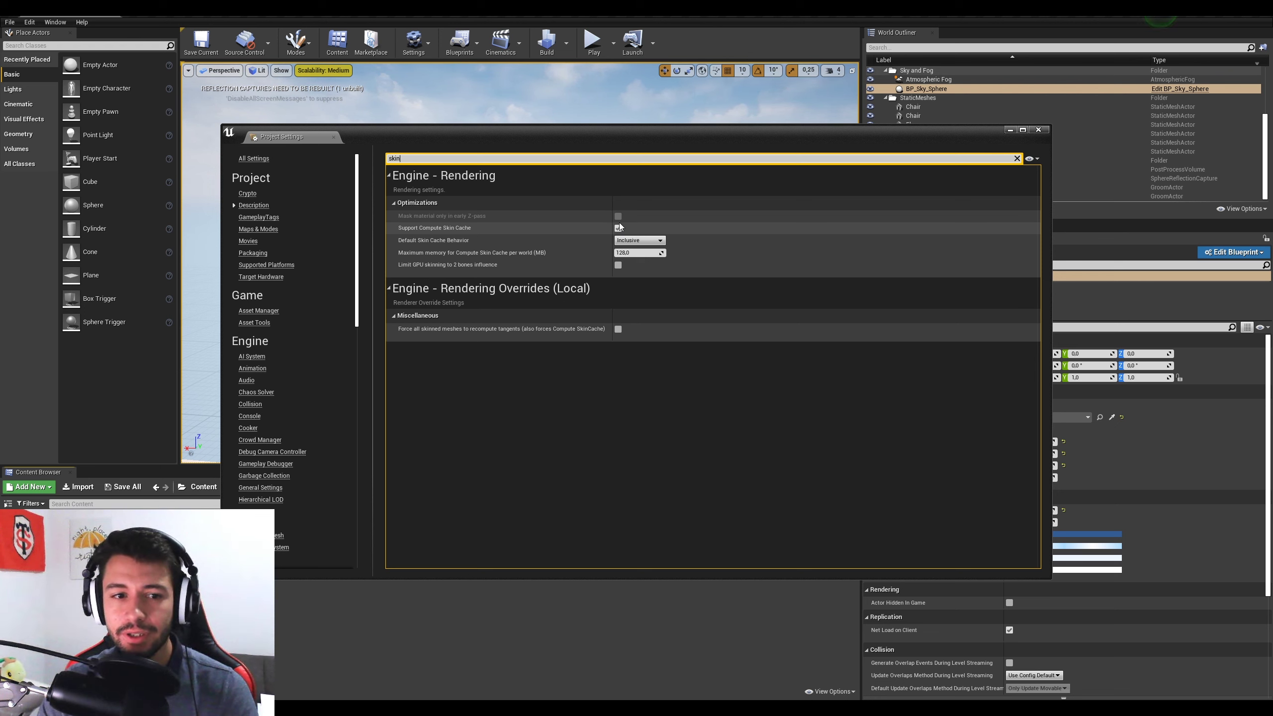
click(1039, 130)
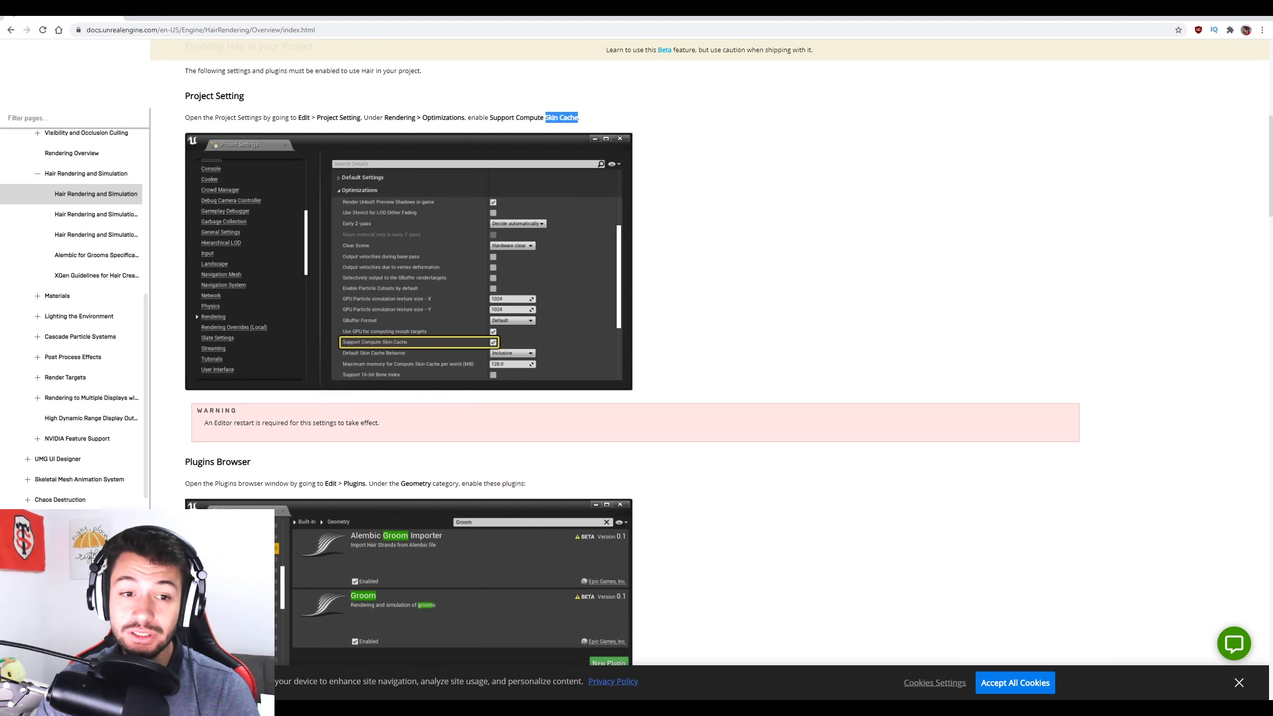
Step: Consult the documentation's plugin requirements and search Unreal Engine's plugins for groom to check that Alembic Groom Importer and Groom are enabled
scroll(488, 548, down, 5)
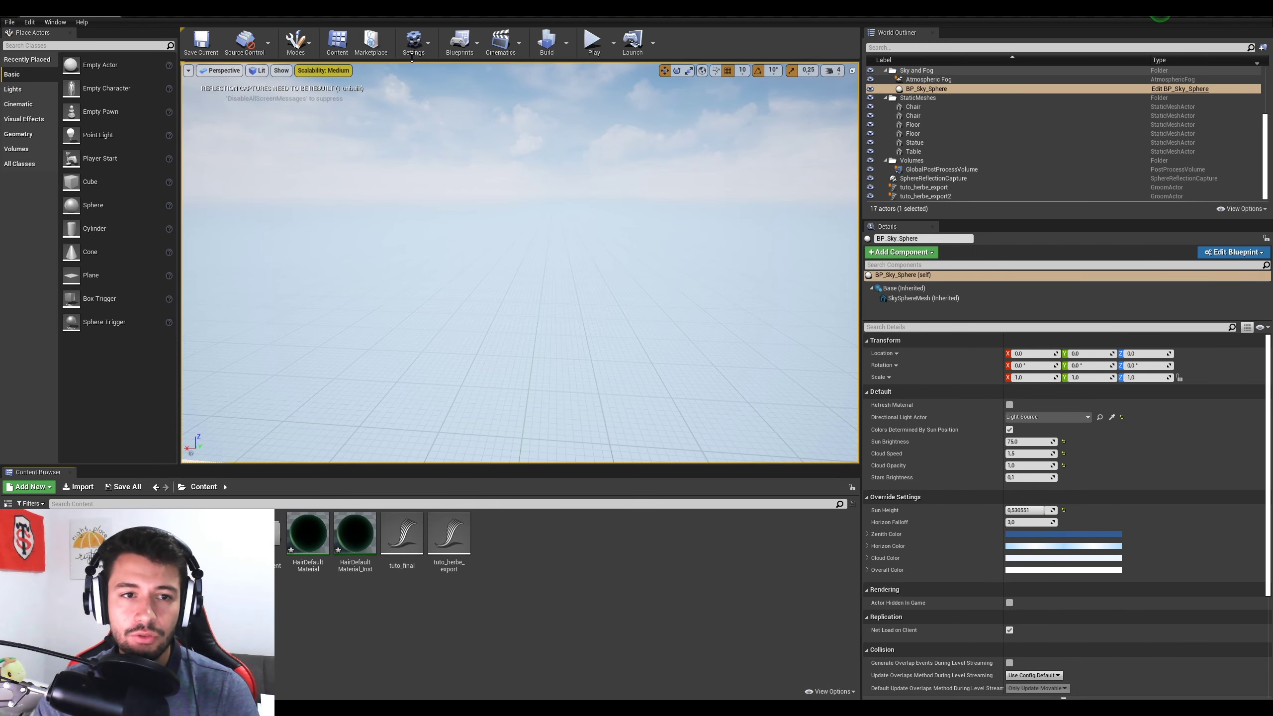
click(412, 55)
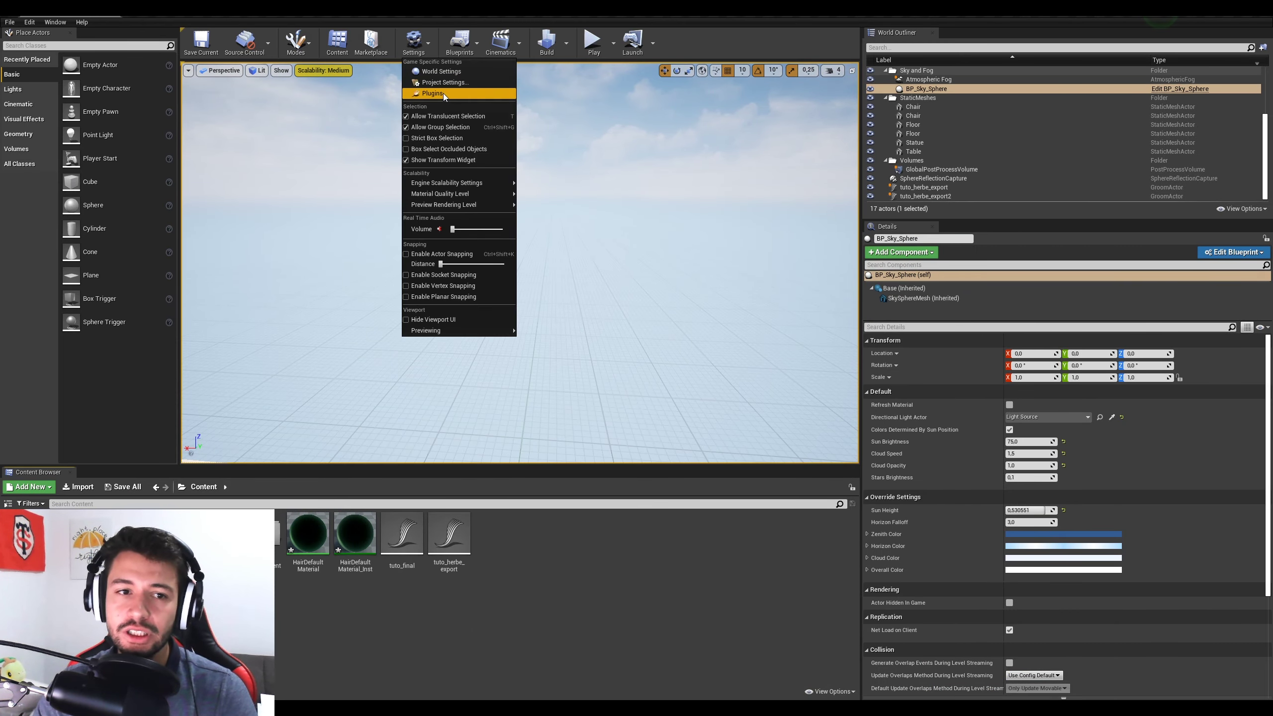
click(28, 22)
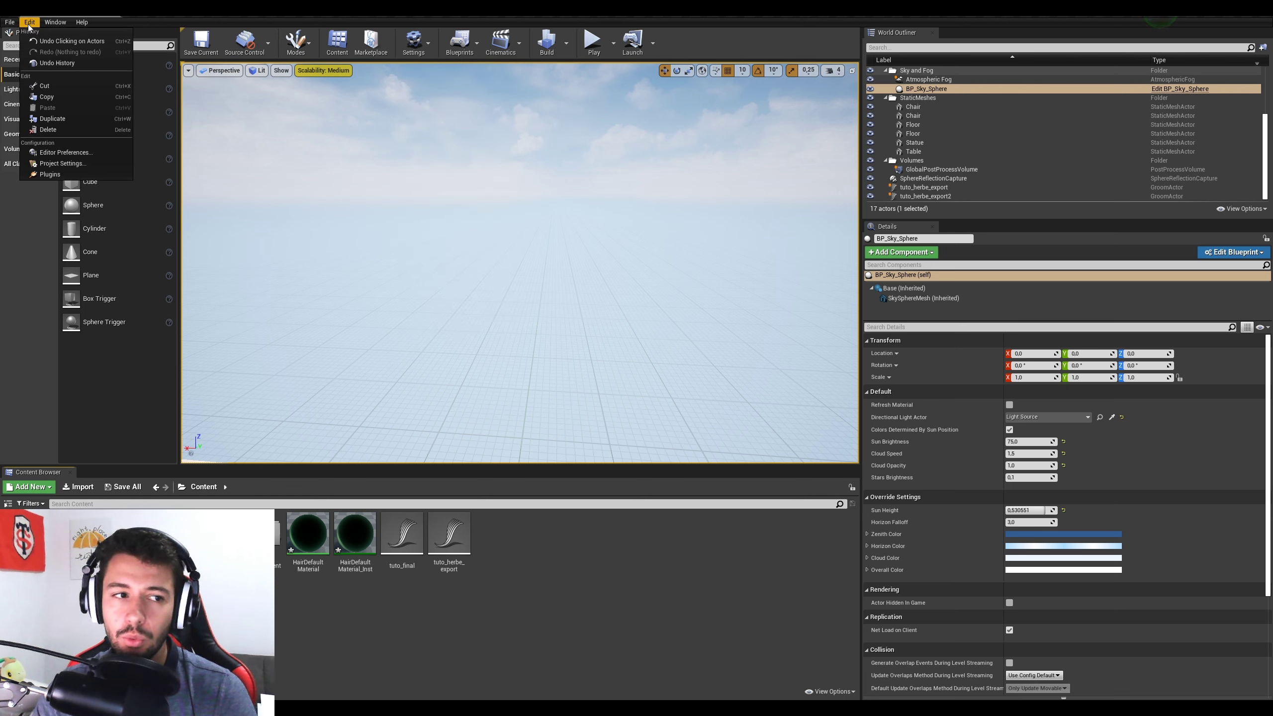
click(414, 55)
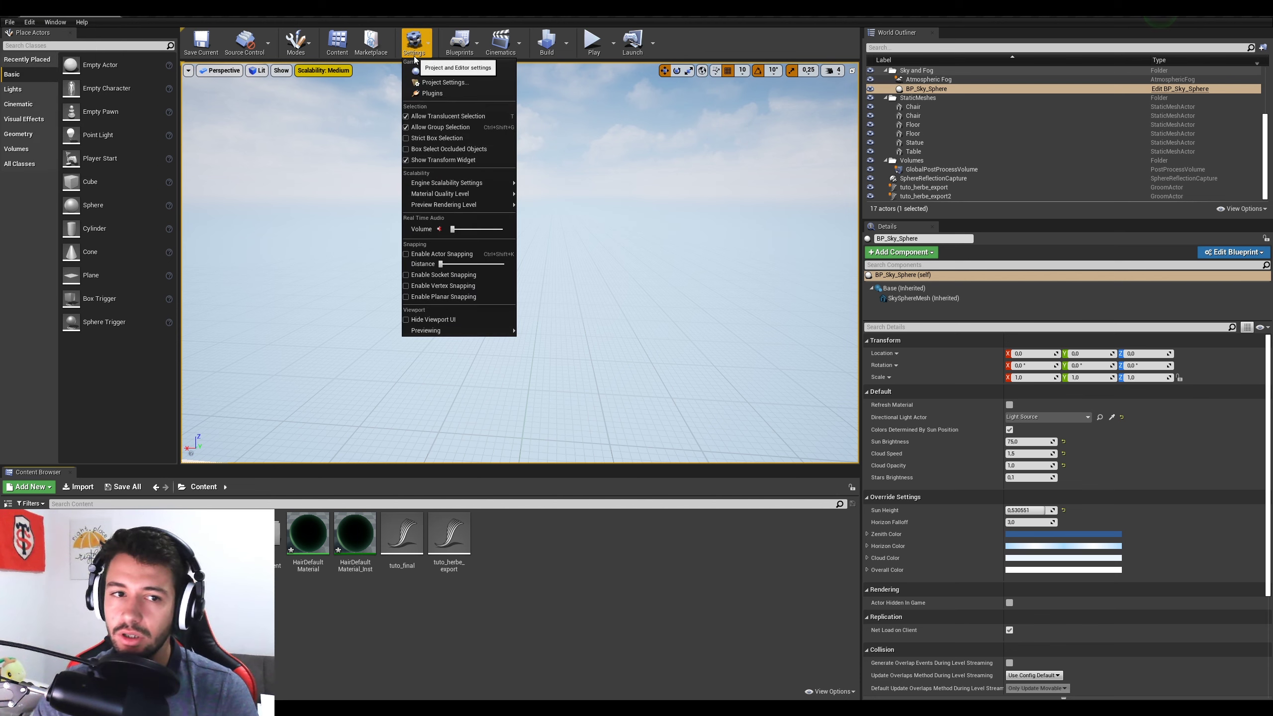
click(432, 93)
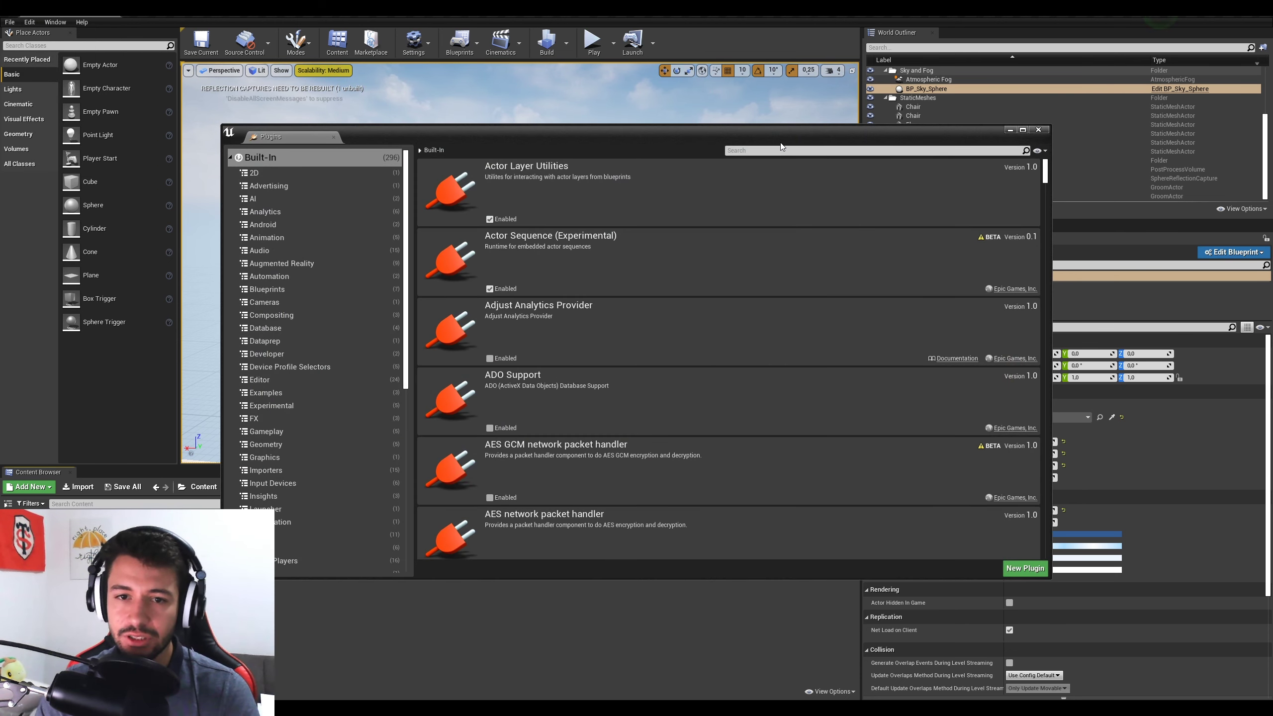
click(779, 150)
text(groom)
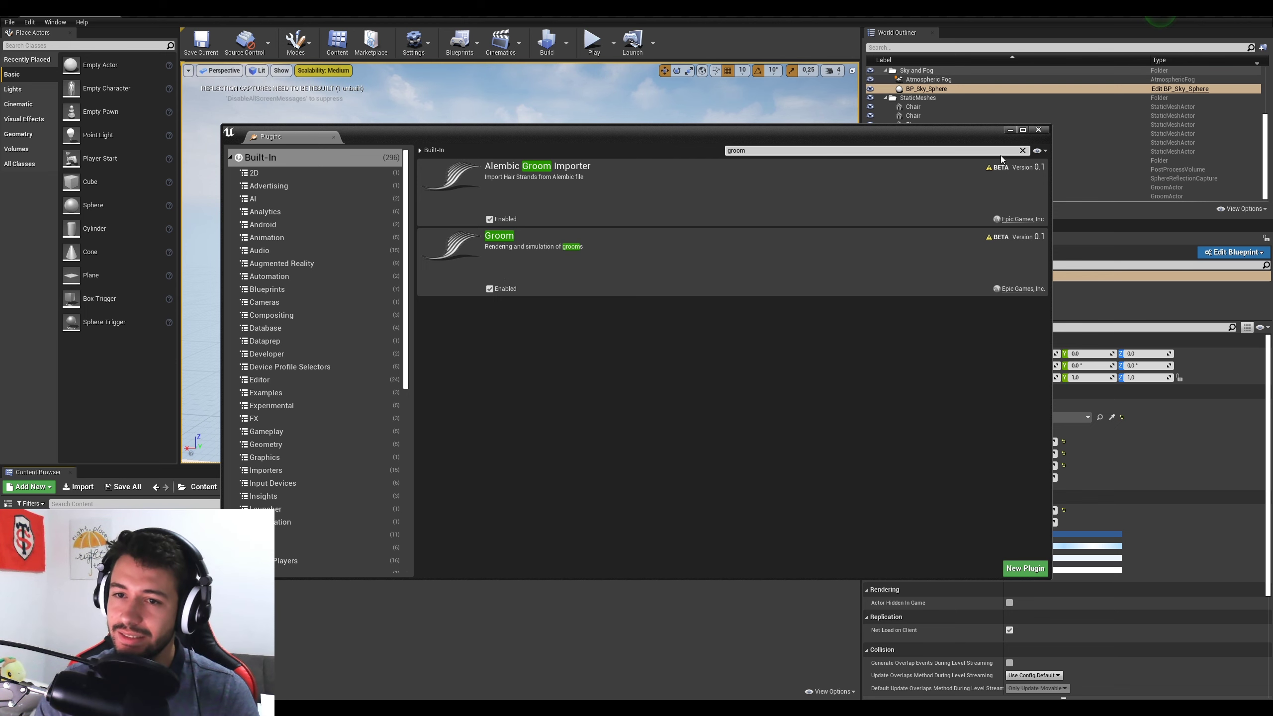
click(1011, 130)
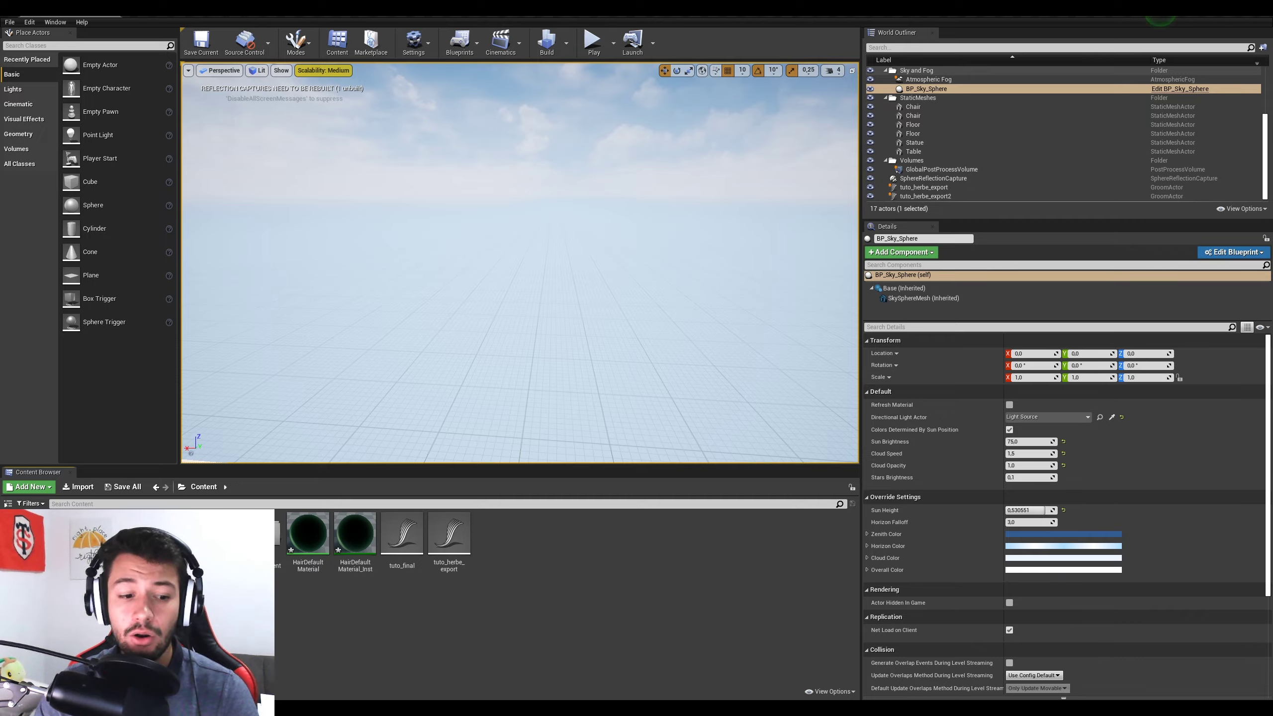
Step: Switch to the browser and go to the Known Limitations section of the Hair Rendering and Simulation page
click(376, 708)
scroll(358, 470, down, 20)
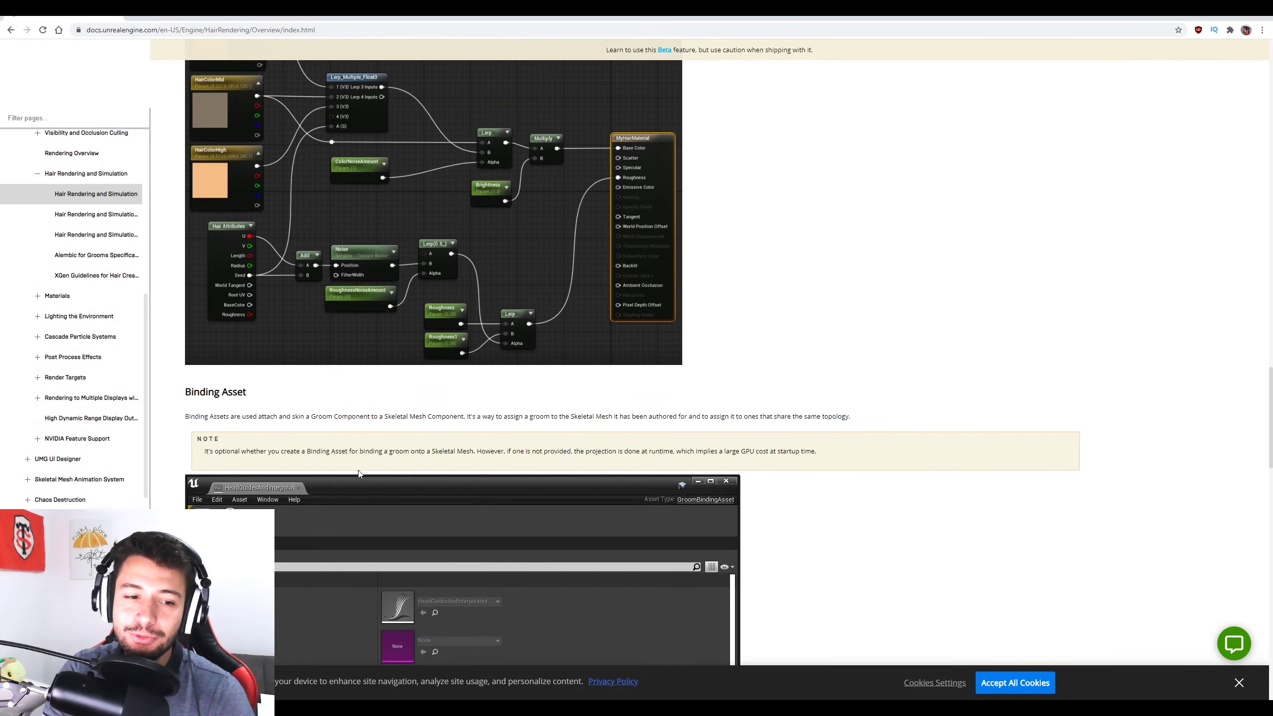
scroll(359, 473, down, 20)
scroll(360, 472, up, 10)
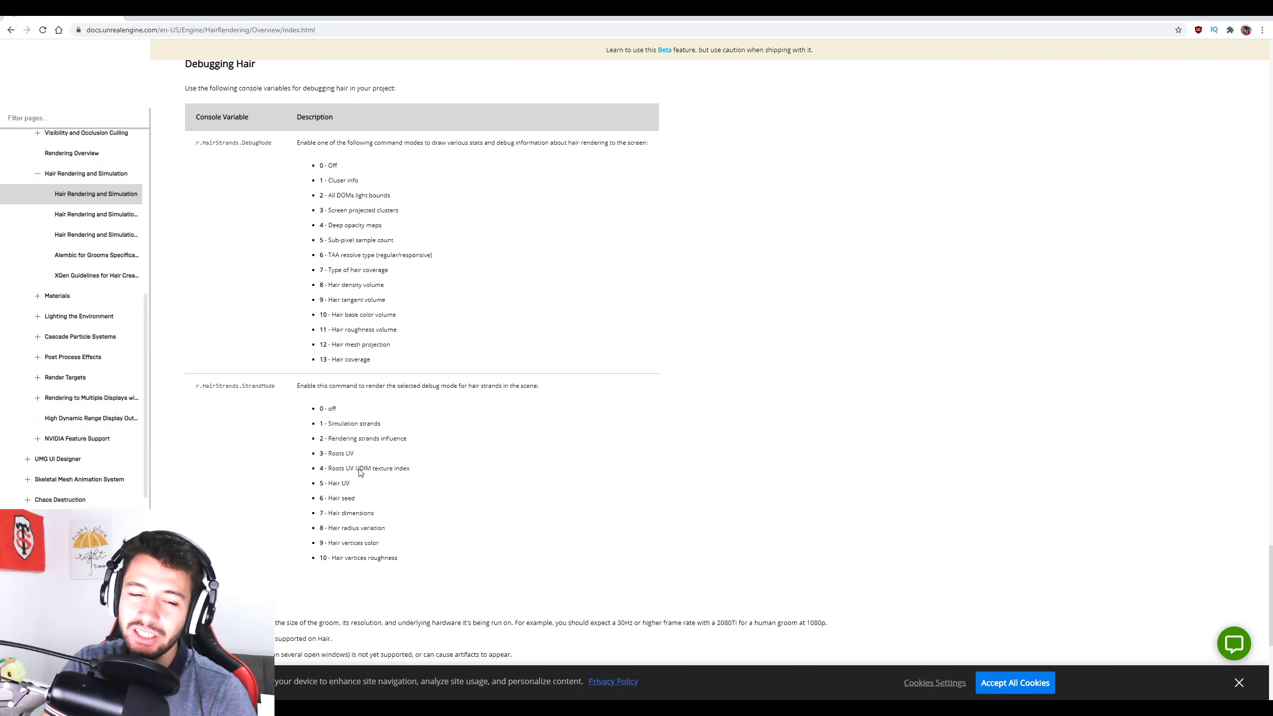
scroll(359, 471, down, 6)
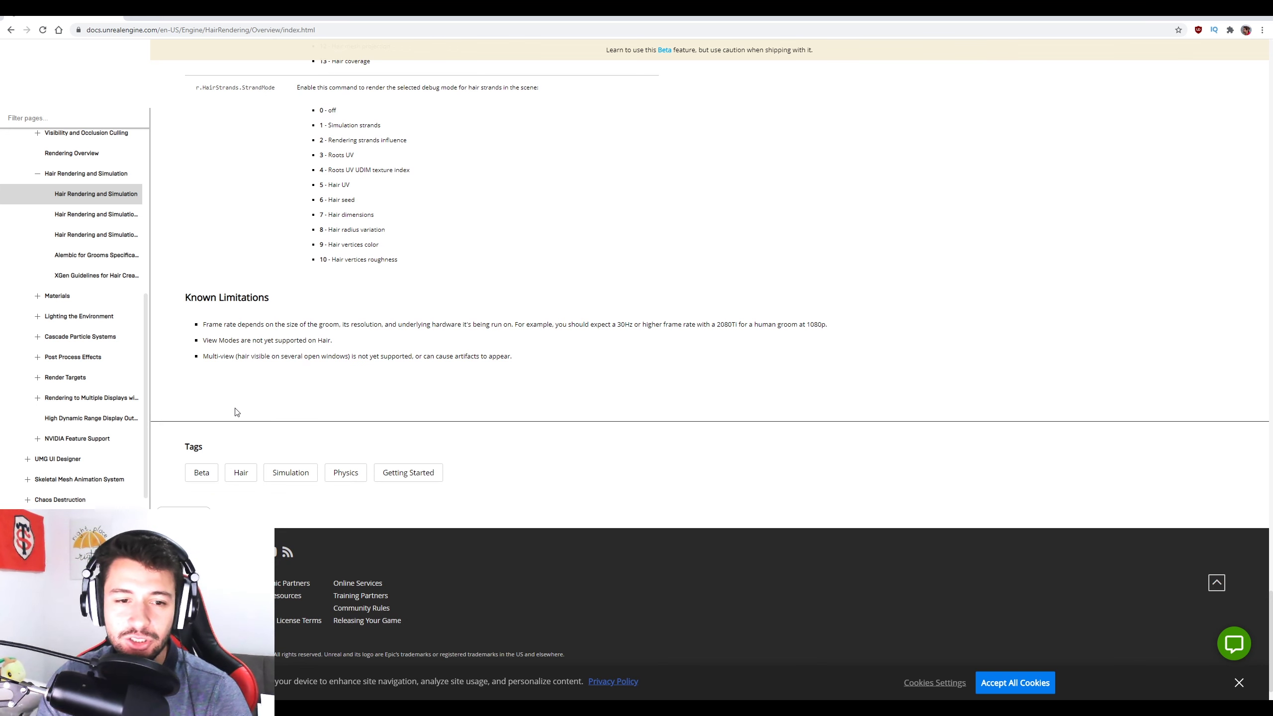
Step: Read the Known Limitations and highlight the frame rate example, its 1080p resolution, the 2080Ti card and the 30Hz rate
scroll(240, 409, up, 1)
drag(186, 350, 513, 407)
click(675, 414)
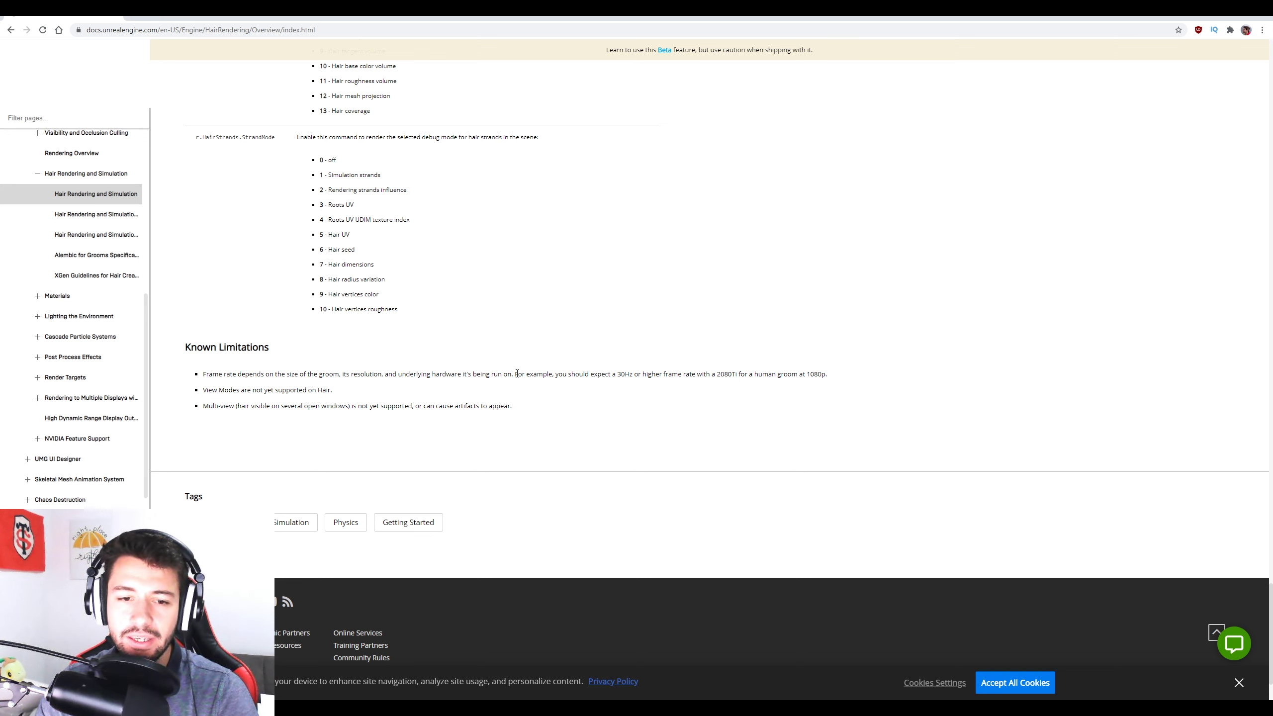
drag(517, 373, 740, 377)
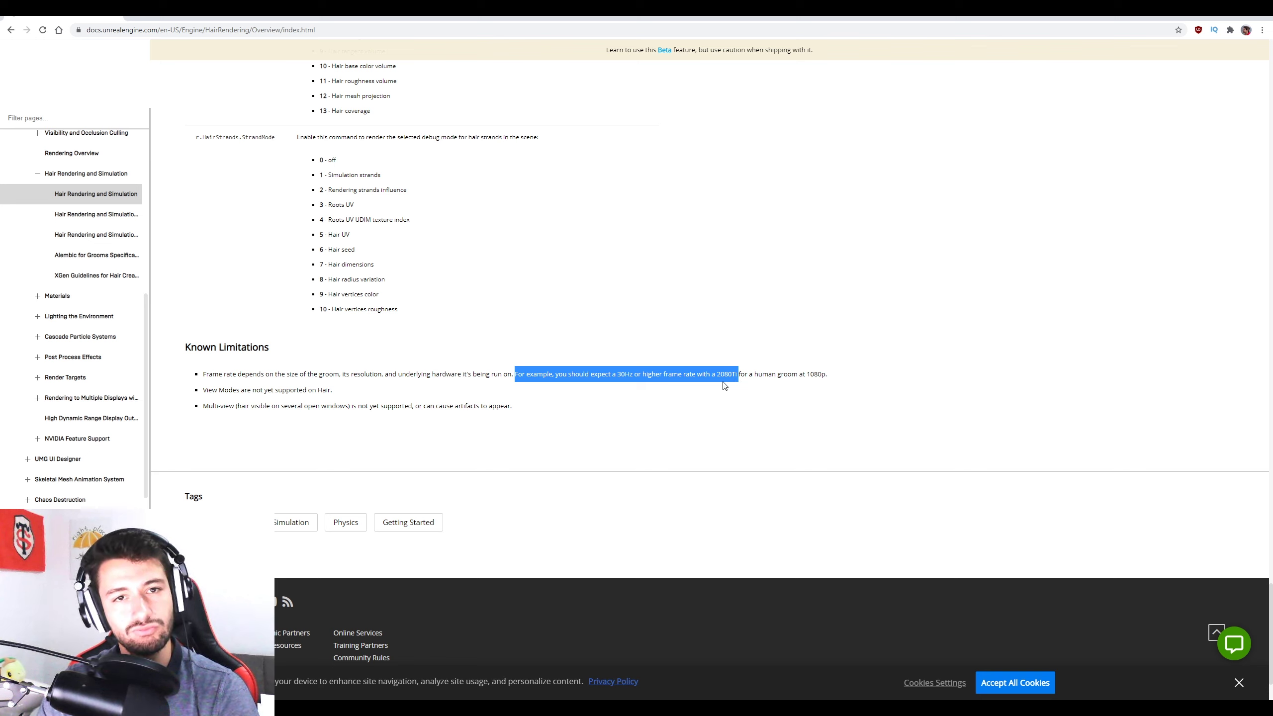
double_click(817, 374)
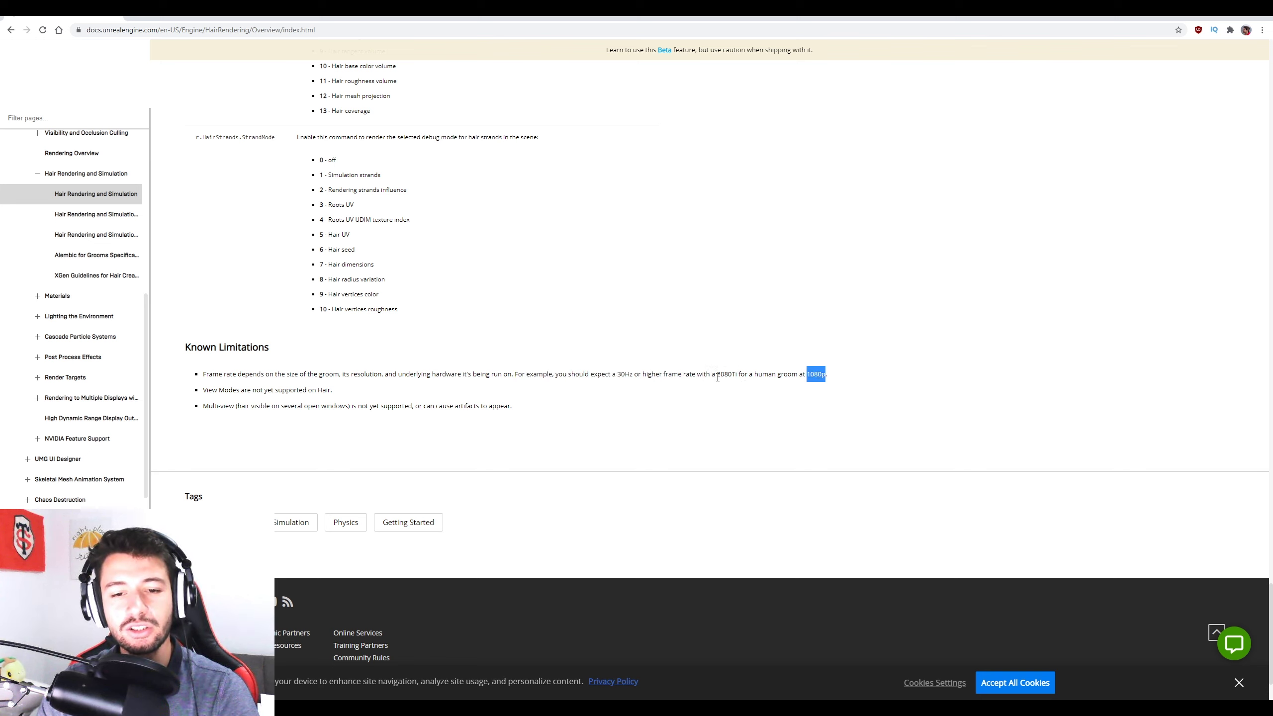
drag(718, 376, 736, 375)
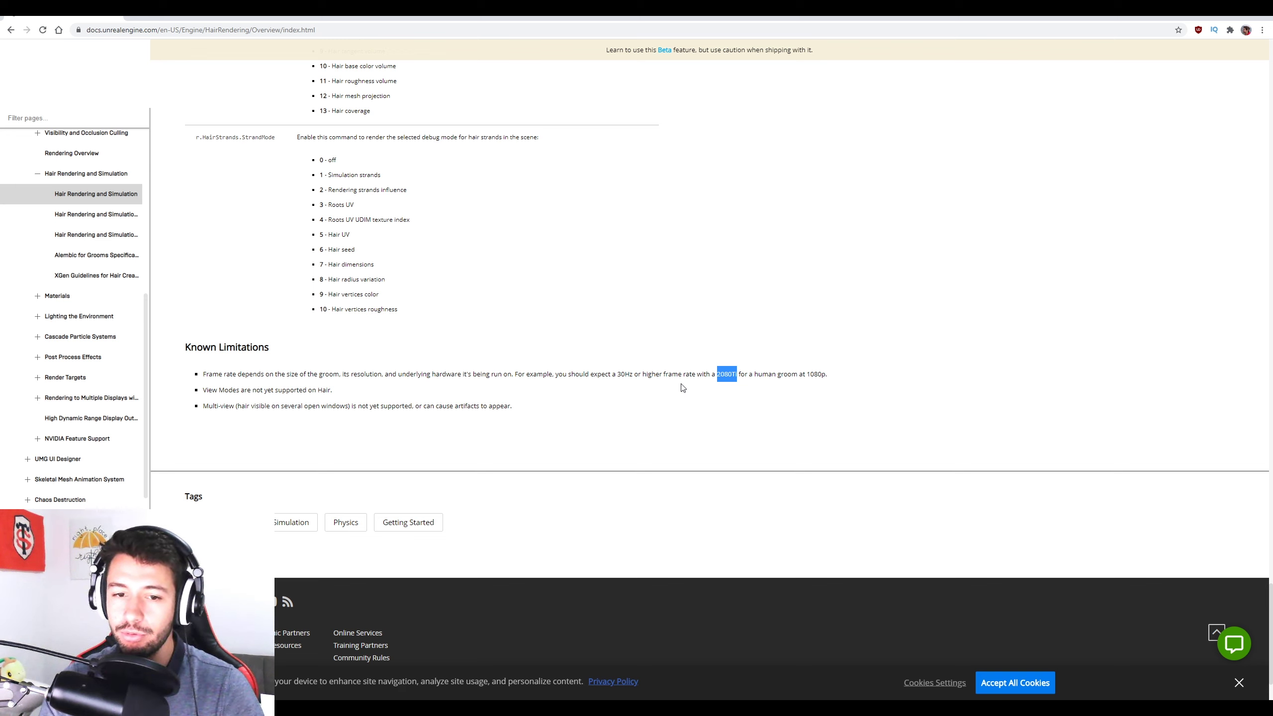
drag(618, 375, 634, 375)
click(624, 415)
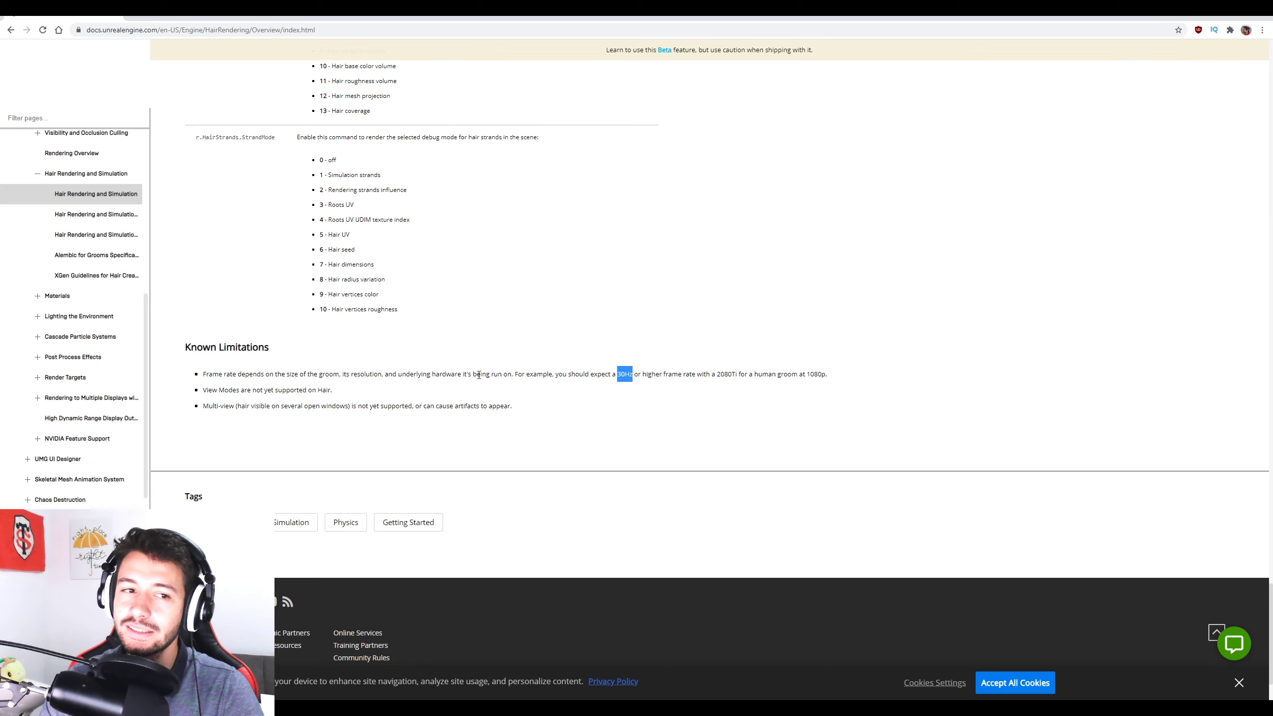
Step: Skim back up through the hair material, workflow and plugin sections, then return to Unreal Engine and close the plugins window
scroll(479, 375, up, 15)
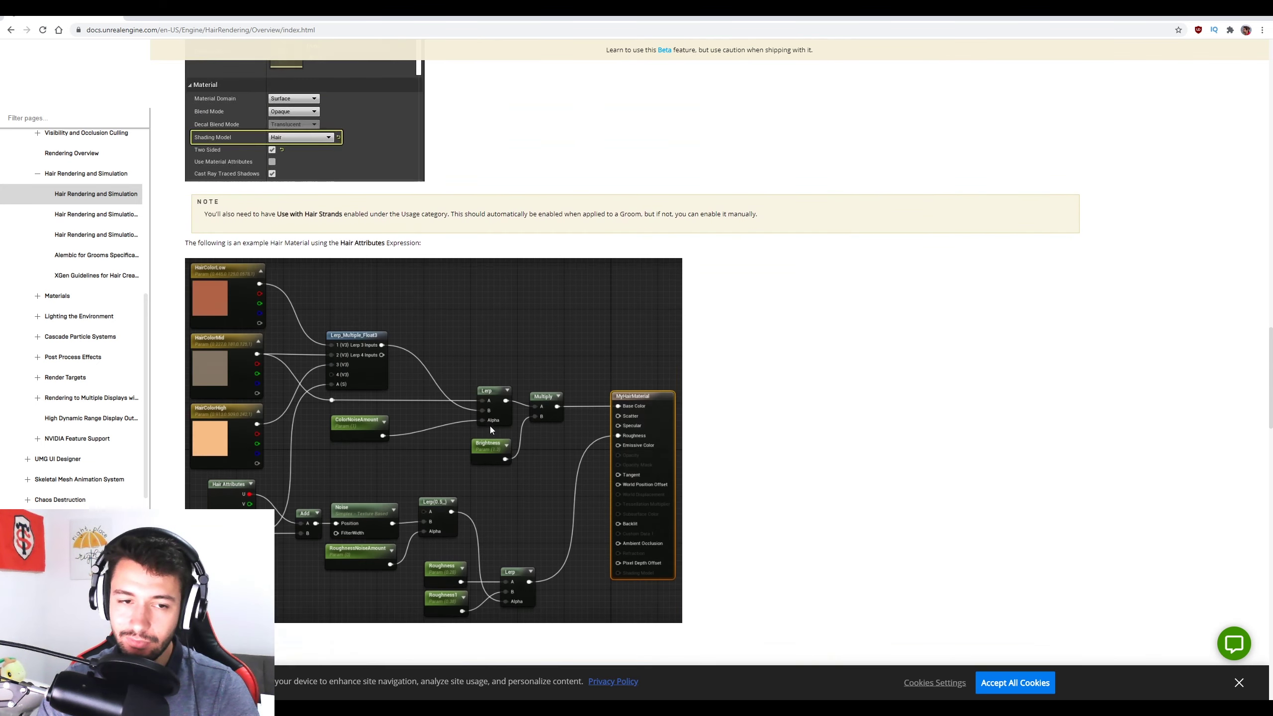
scroll(491, 428, up, 8)
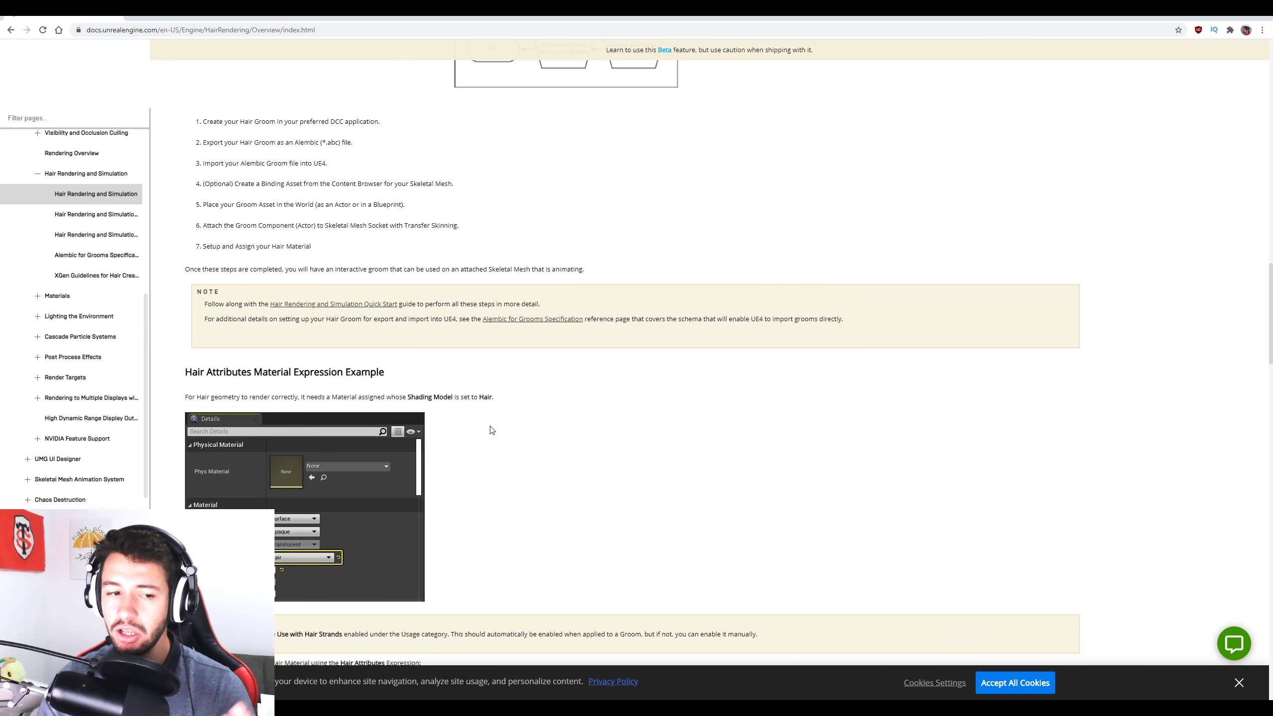
scroll(491, 430, up, 15)
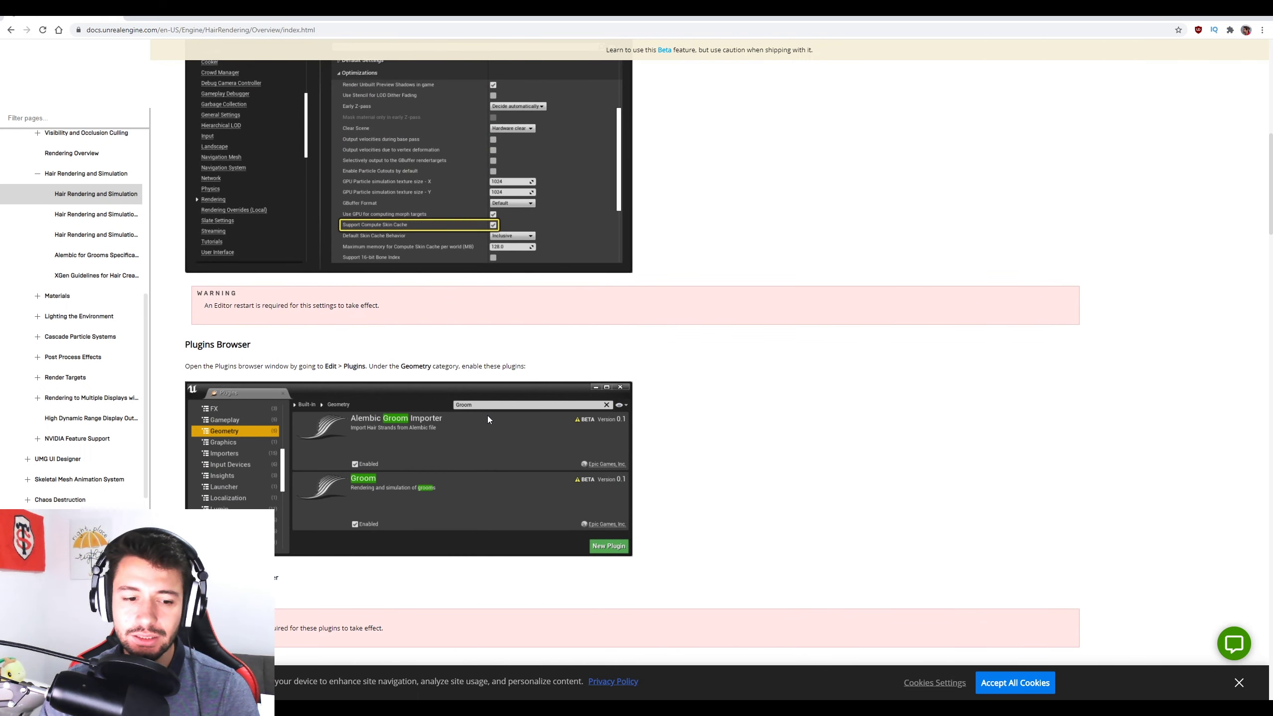
scroll(488, 416, up, 12)
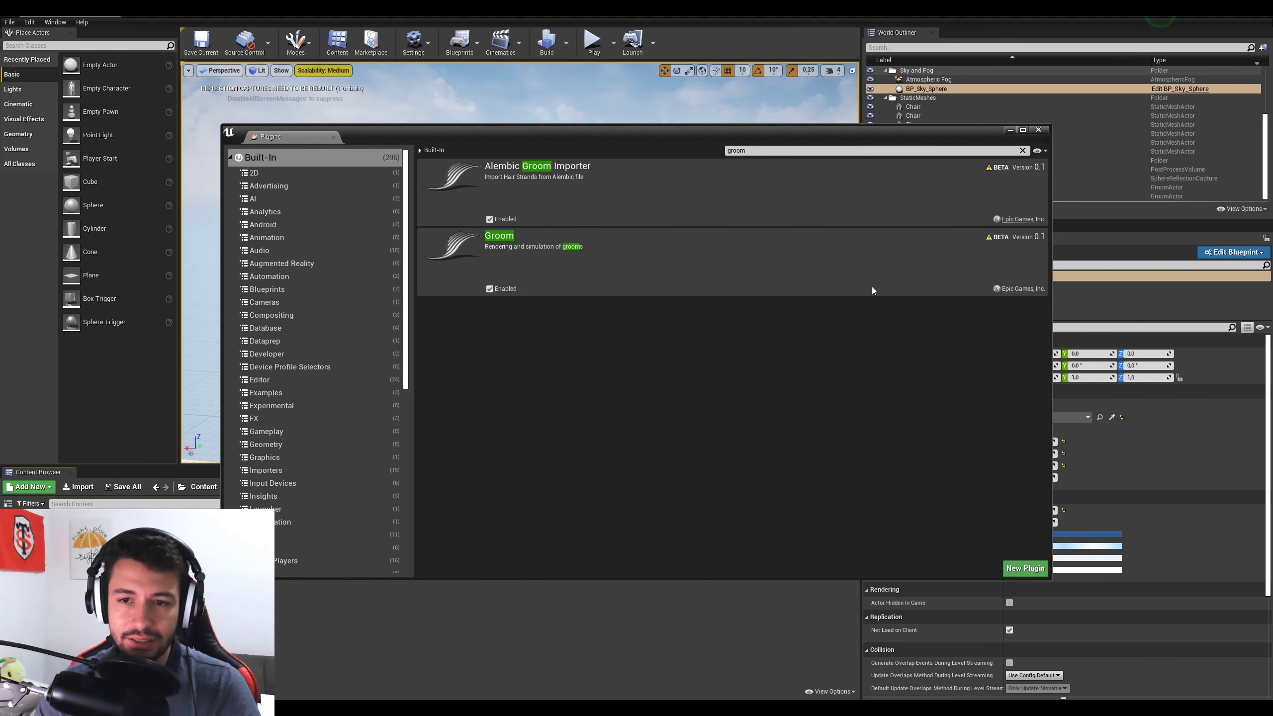
click(1038, 129)
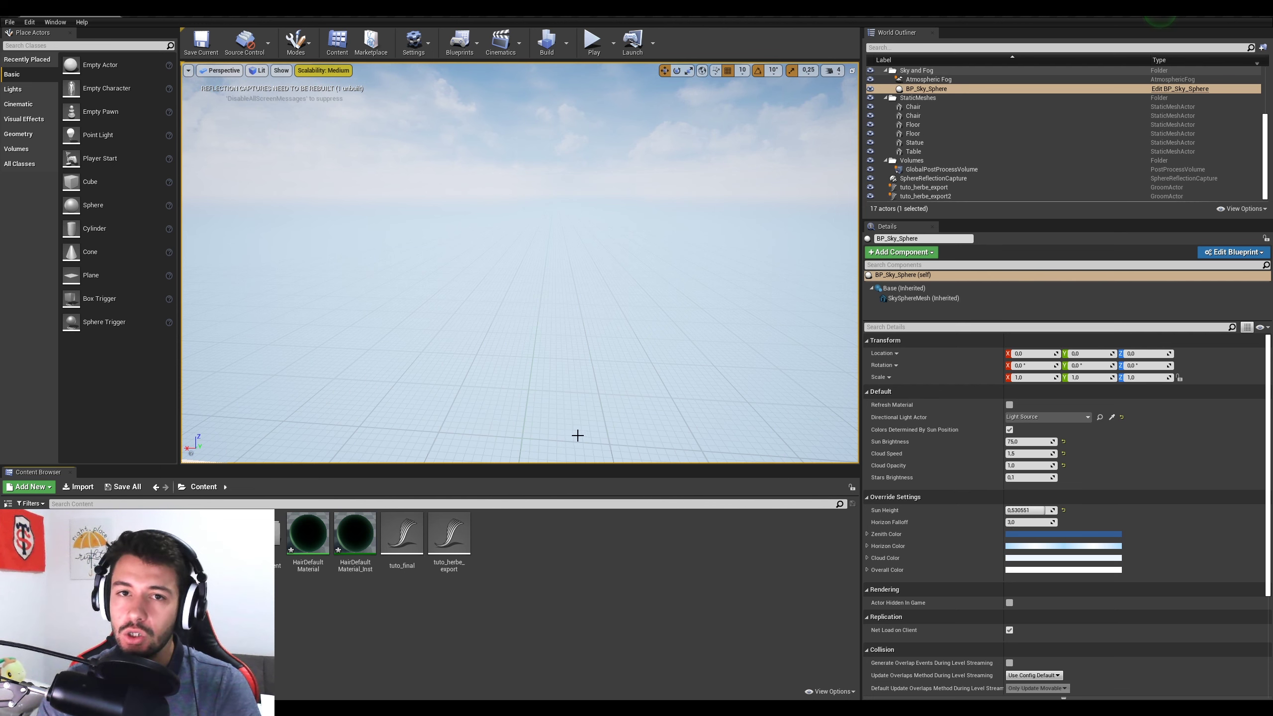
Step: Import tuto_final_herbe.abc from the final folder into the project content with the default groom import options
right_click(549, 552)
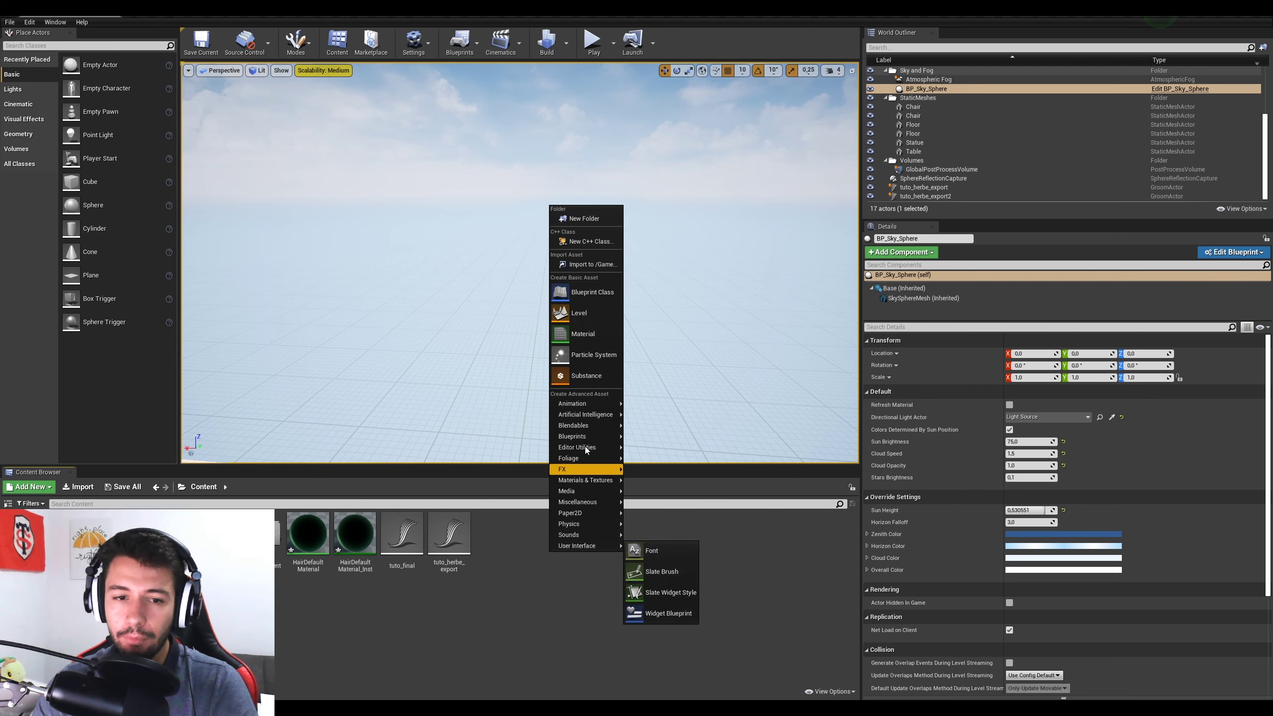
click(587, 265)
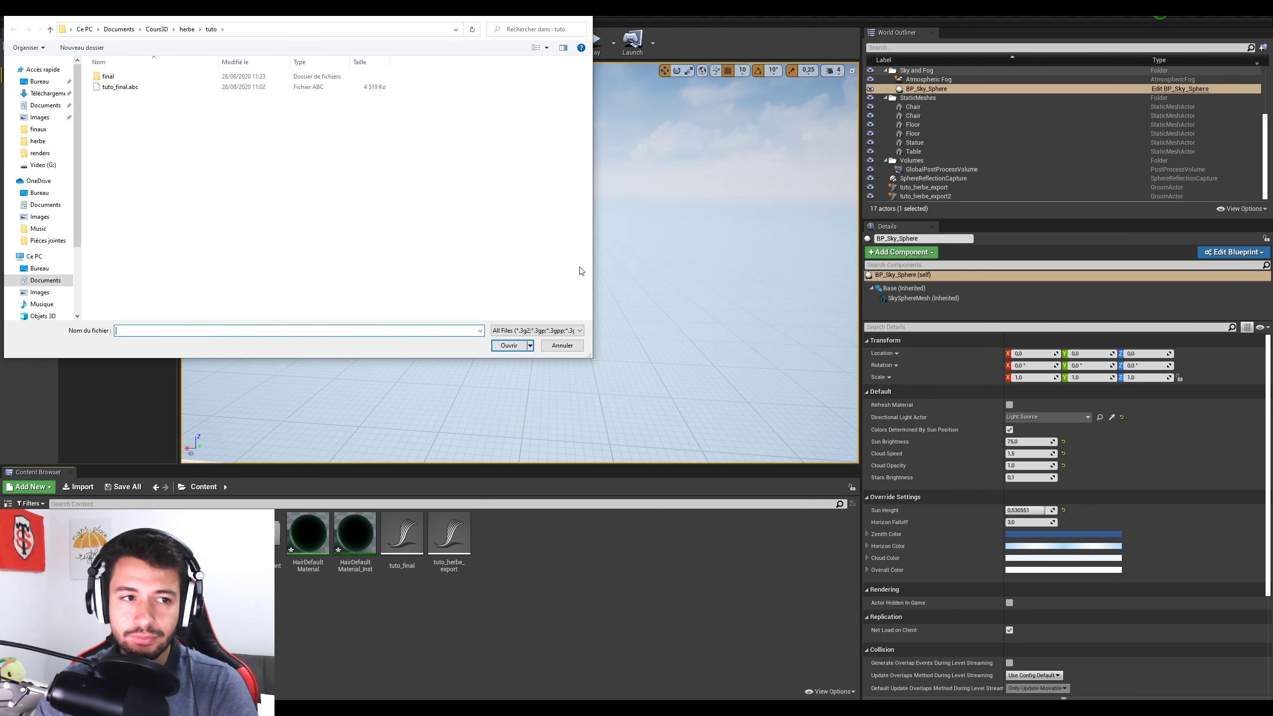
double_click(129, 78)
double_click(129, 77)
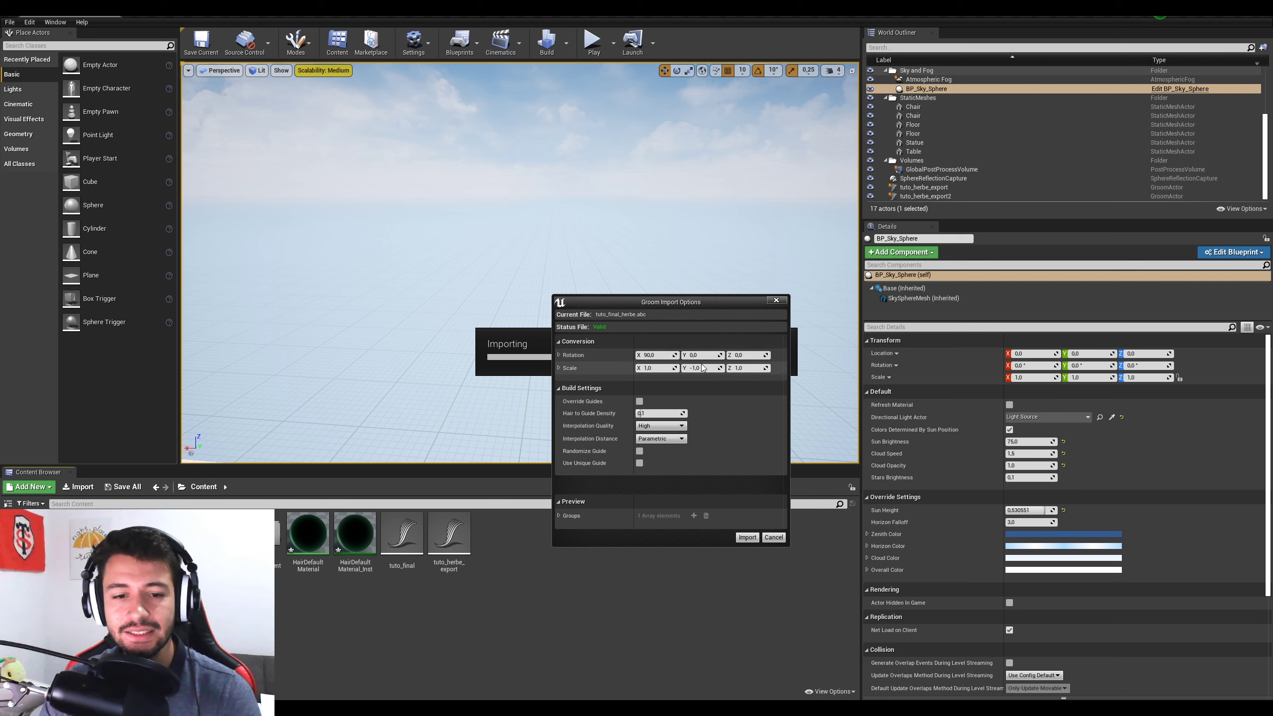
click(747, 537)
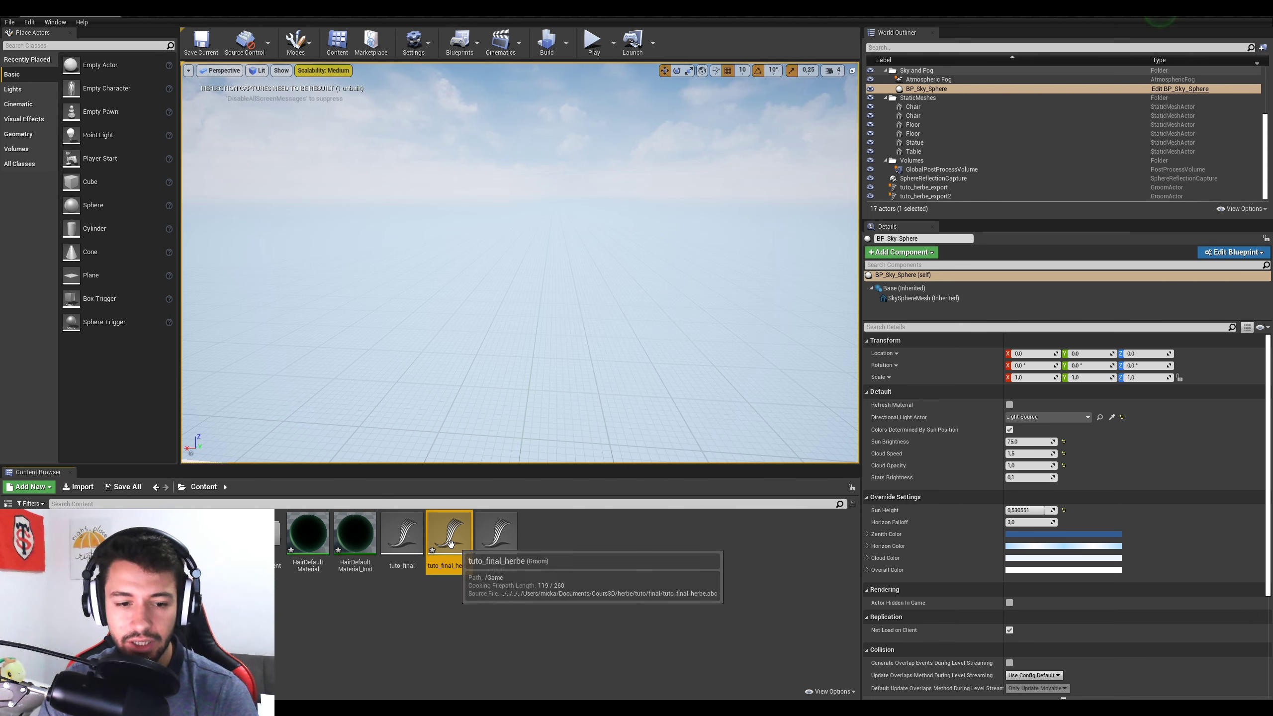
Step: Place the tuto_final_herbe groom in the level, raised to Z 130, and scale it uniformly to 0.75
drag(447, 540, 519, 393)
drag(523, 306, 526, 234)
click(689, 71)
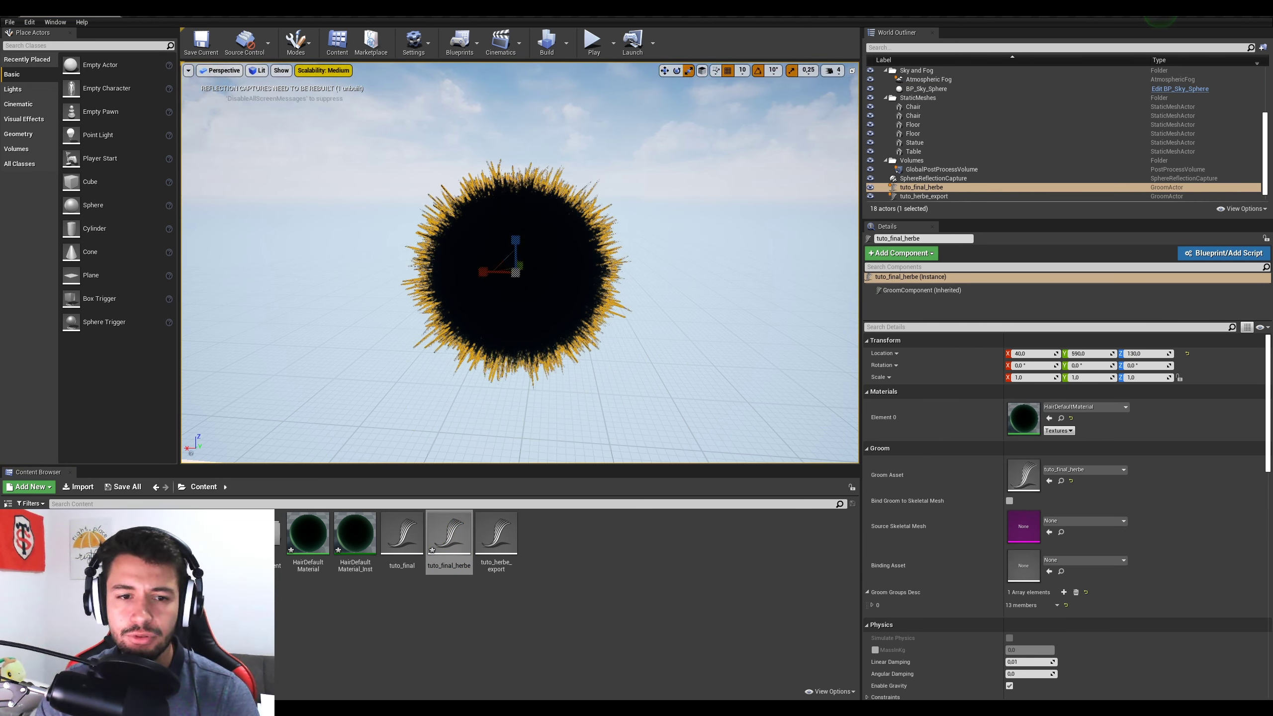
mouse_move(511, 277)
mouse_down()
mouse_move(475, 329)
mouse_move(505, 286)
mouse_up()
click(664, 70)
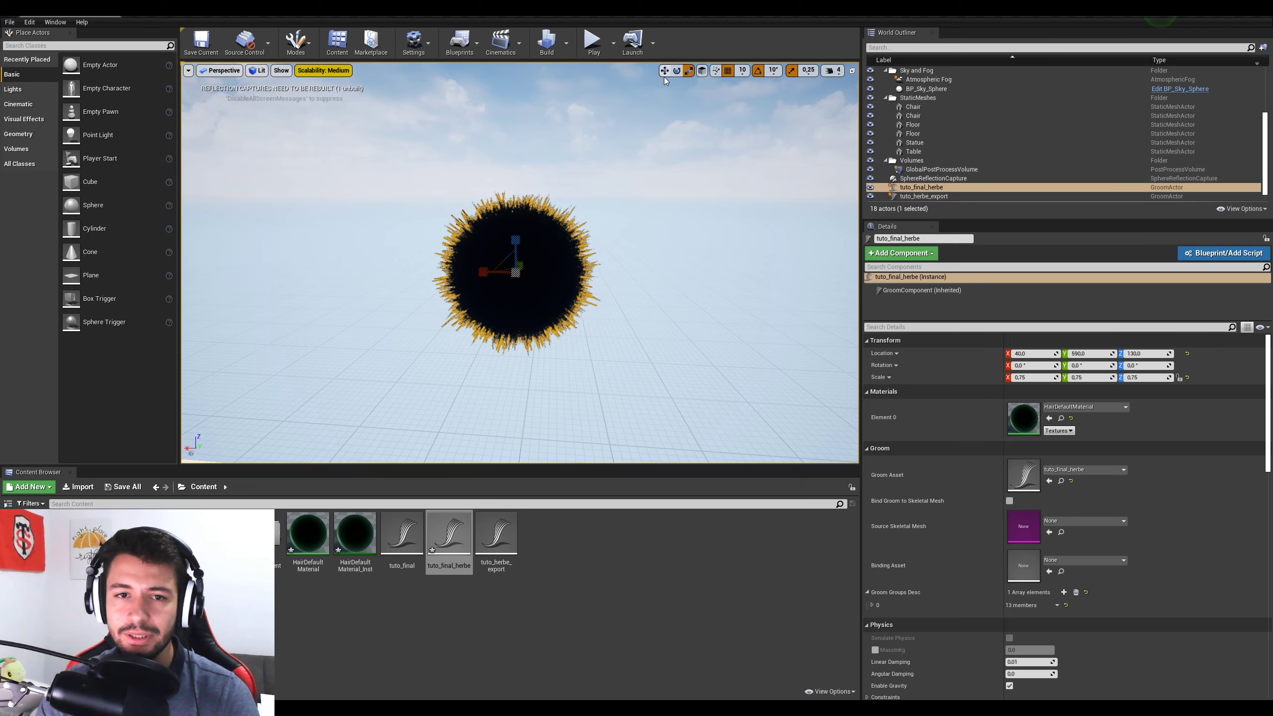
Step: Look around the level past the existing grass sphere, frame the new groom and examine it from its other side
right_drag(645, 331, 782, 342)
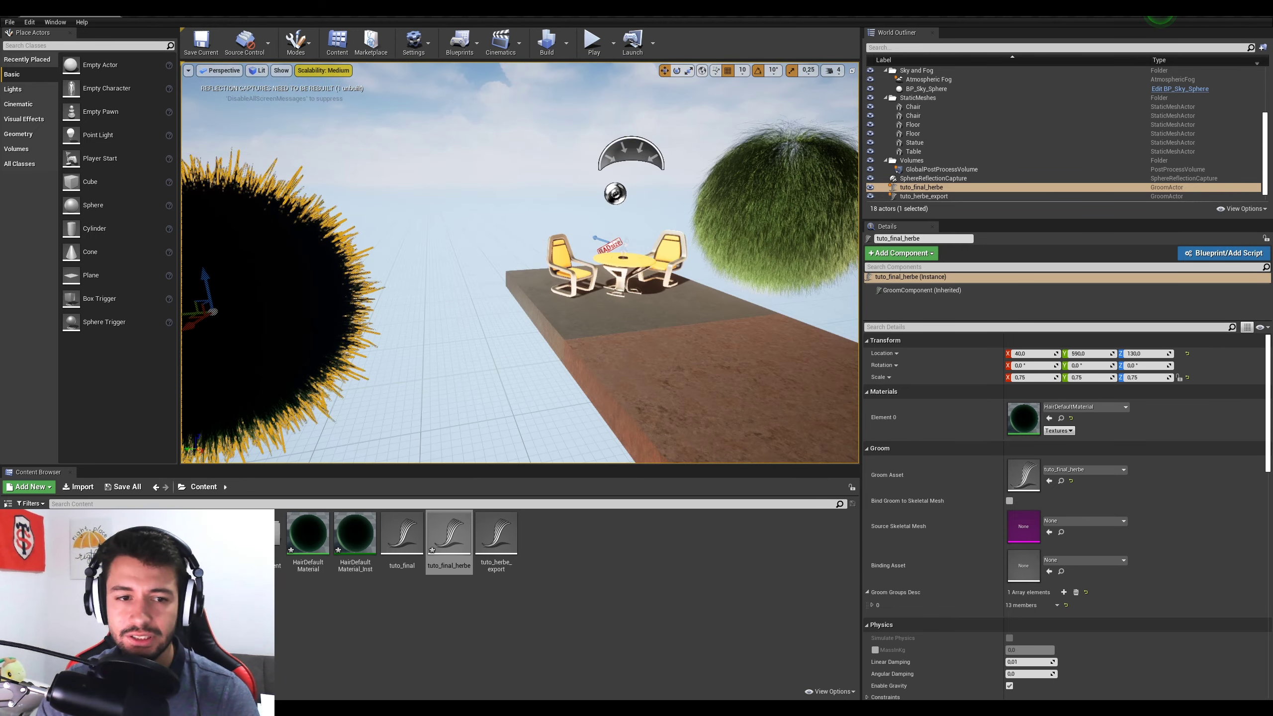
key(f)
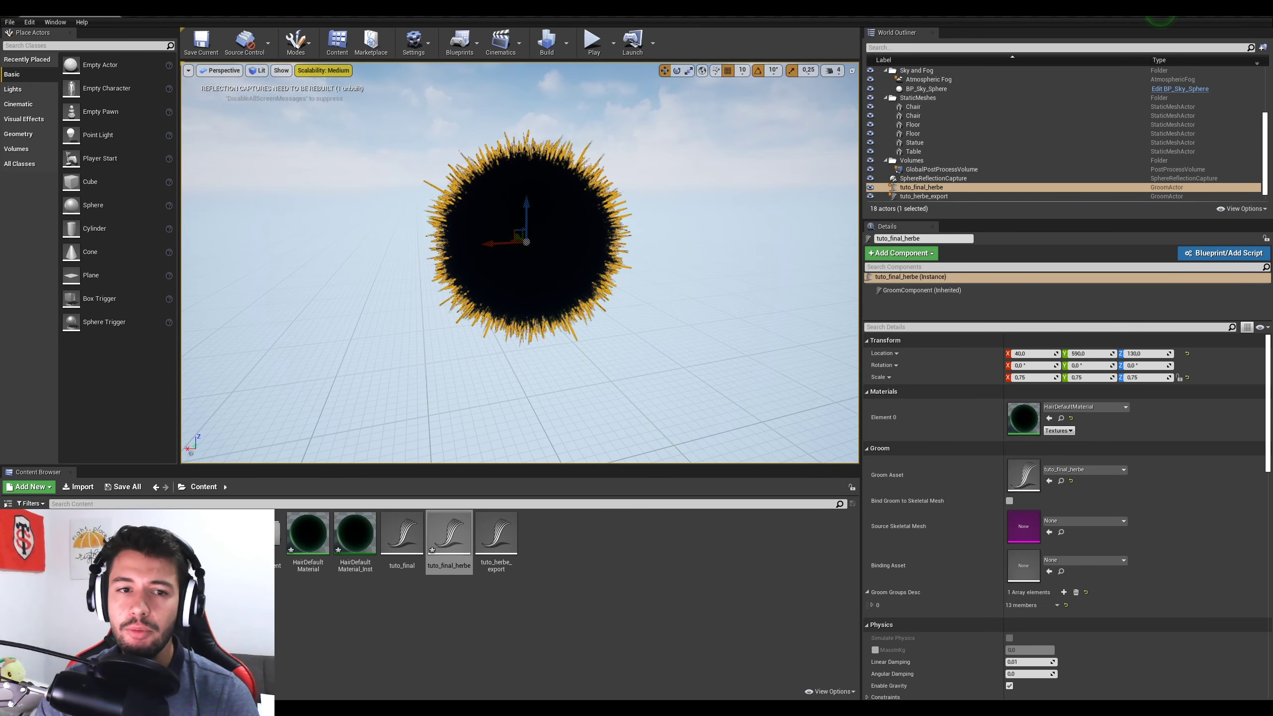
mouse_move(677, 341)
right_down()
mouse_move(684, 321)
mouse_move(689, 342)
right_up()
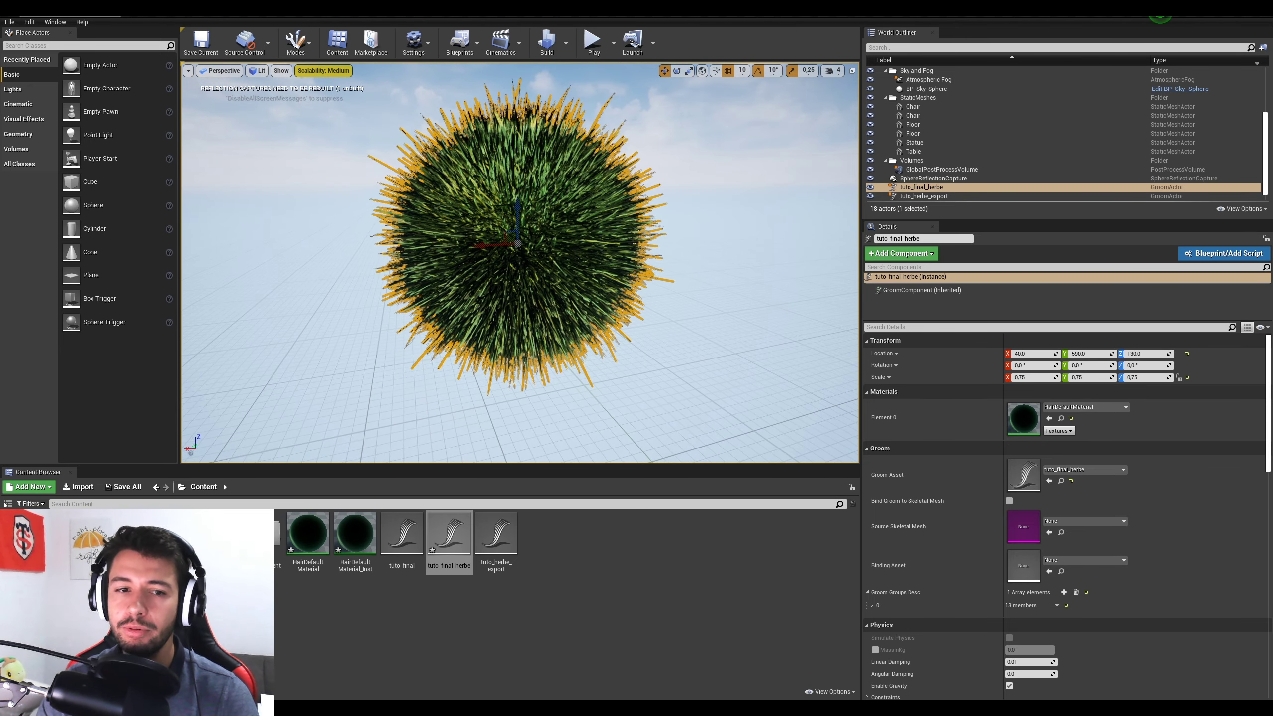
click(748, 296)
click(576, 265)
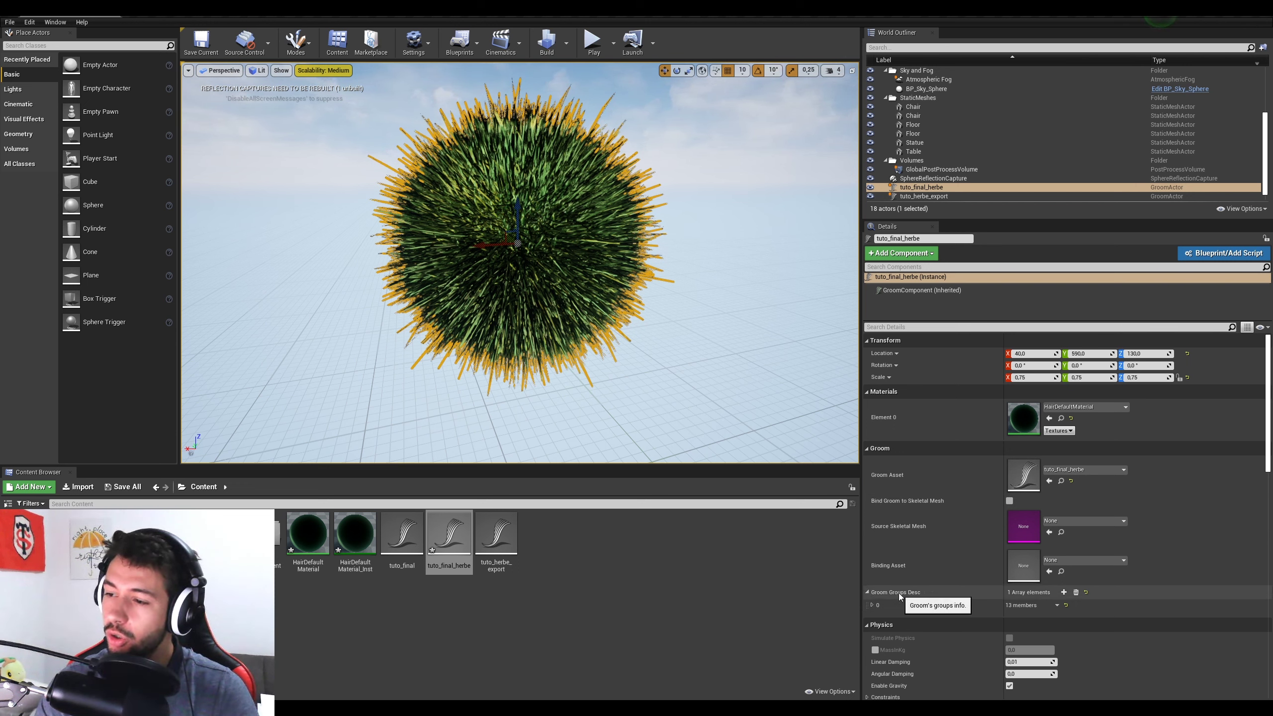
Step: Expand the groom's first group description and set its Hair Width to 0.5
click(872, 605)
scroll(884, 595, down, 2)
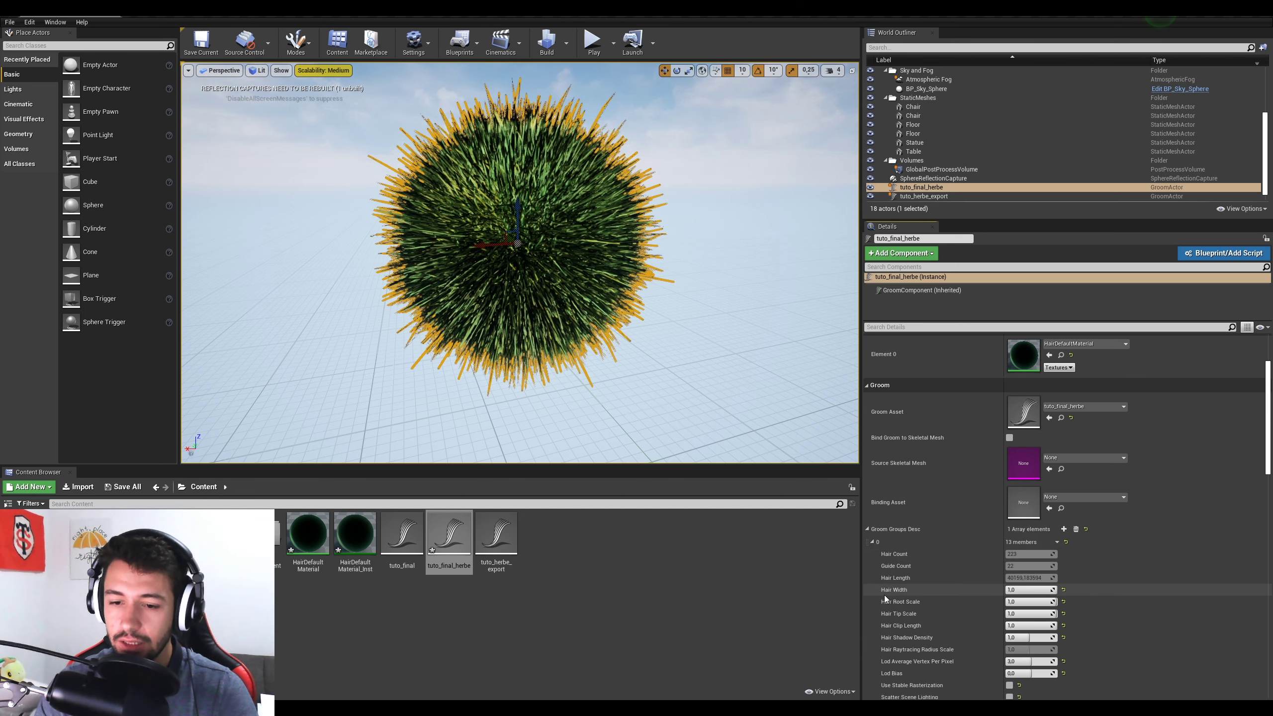
scroll(885, 595, down, 3)
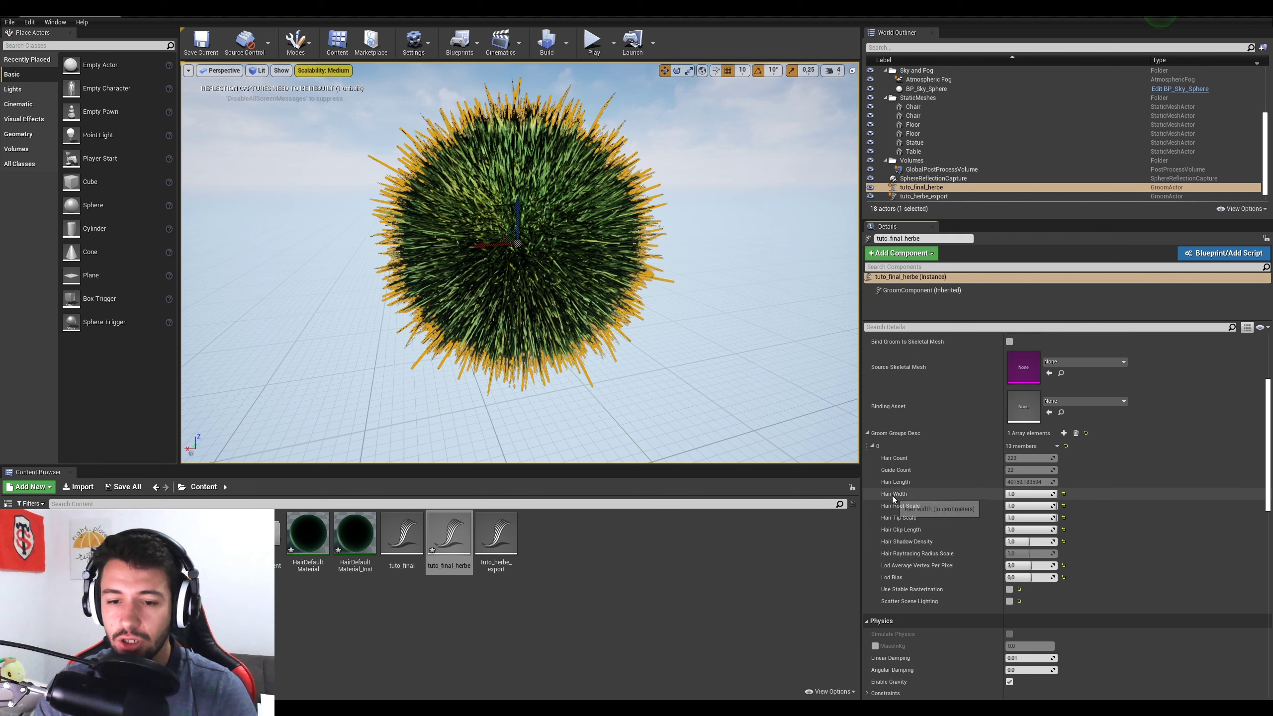
click(1028, 494)
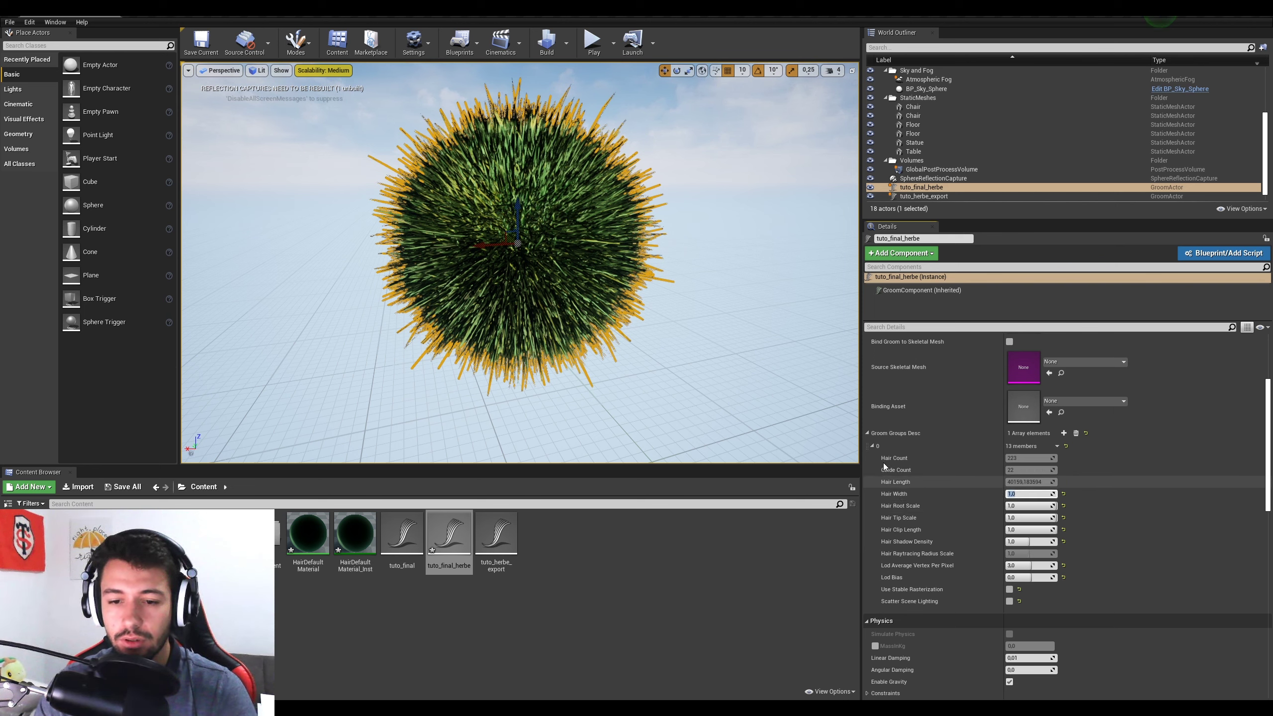
text(0.)
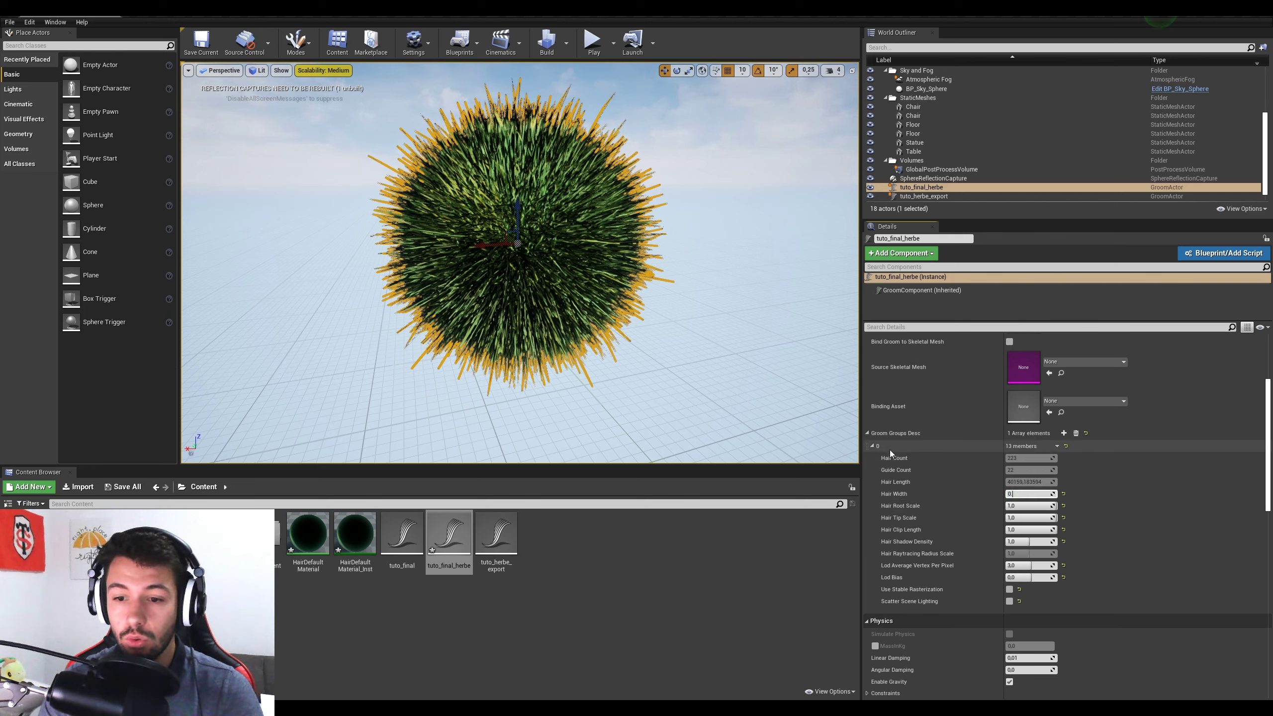
text(5)
key(Return)
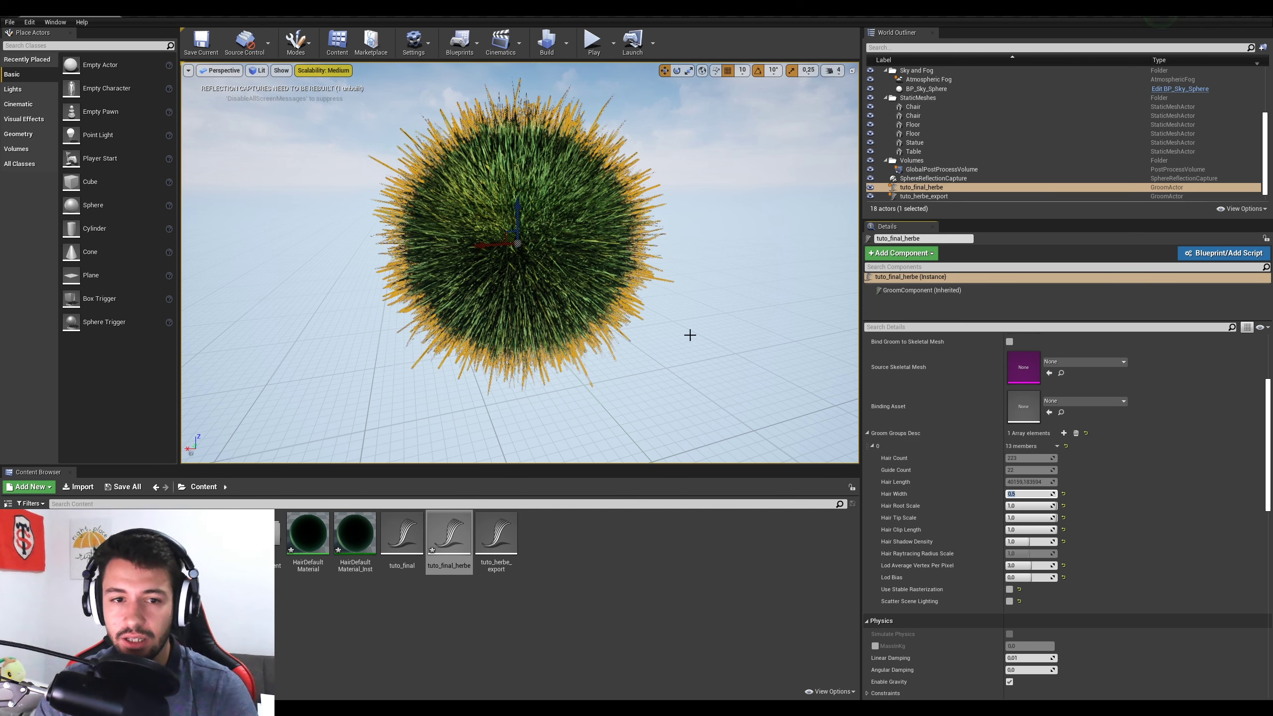
Step: Set the groom group's Hair Root Scale and Hair Tip Scale both to 0.1
click(1018, 505)
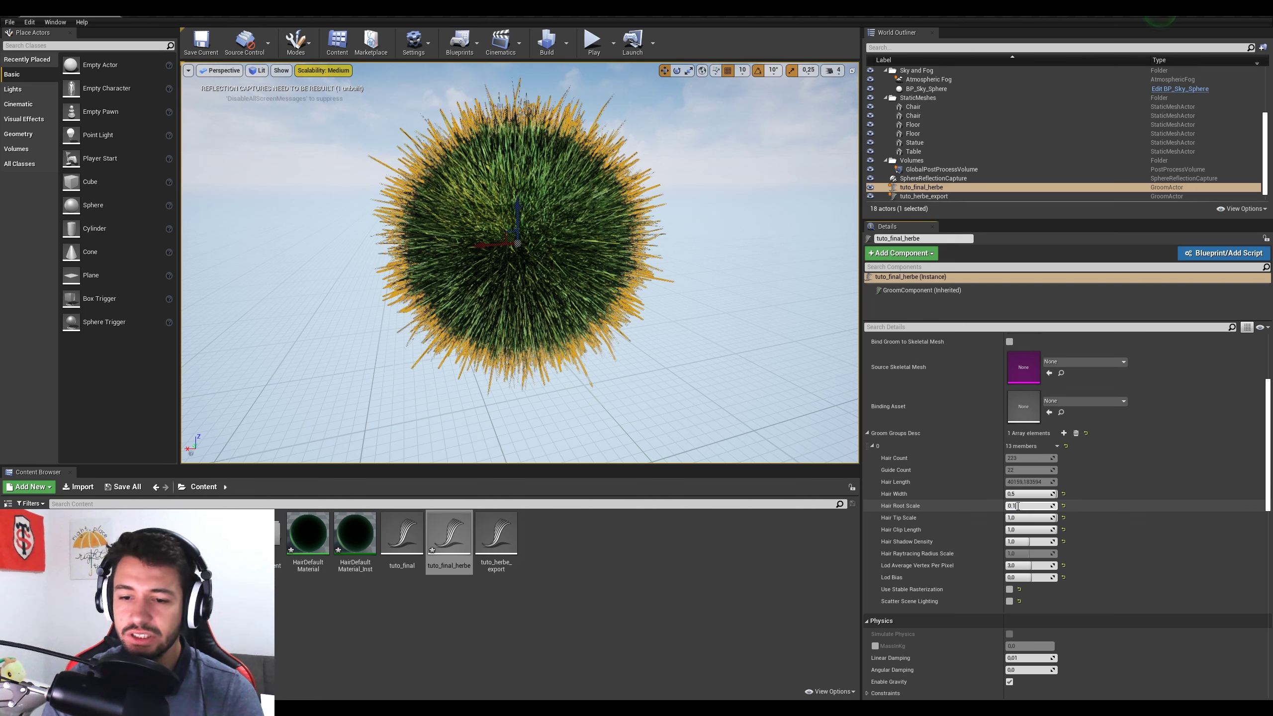
key(Return)
click(1021, 517)
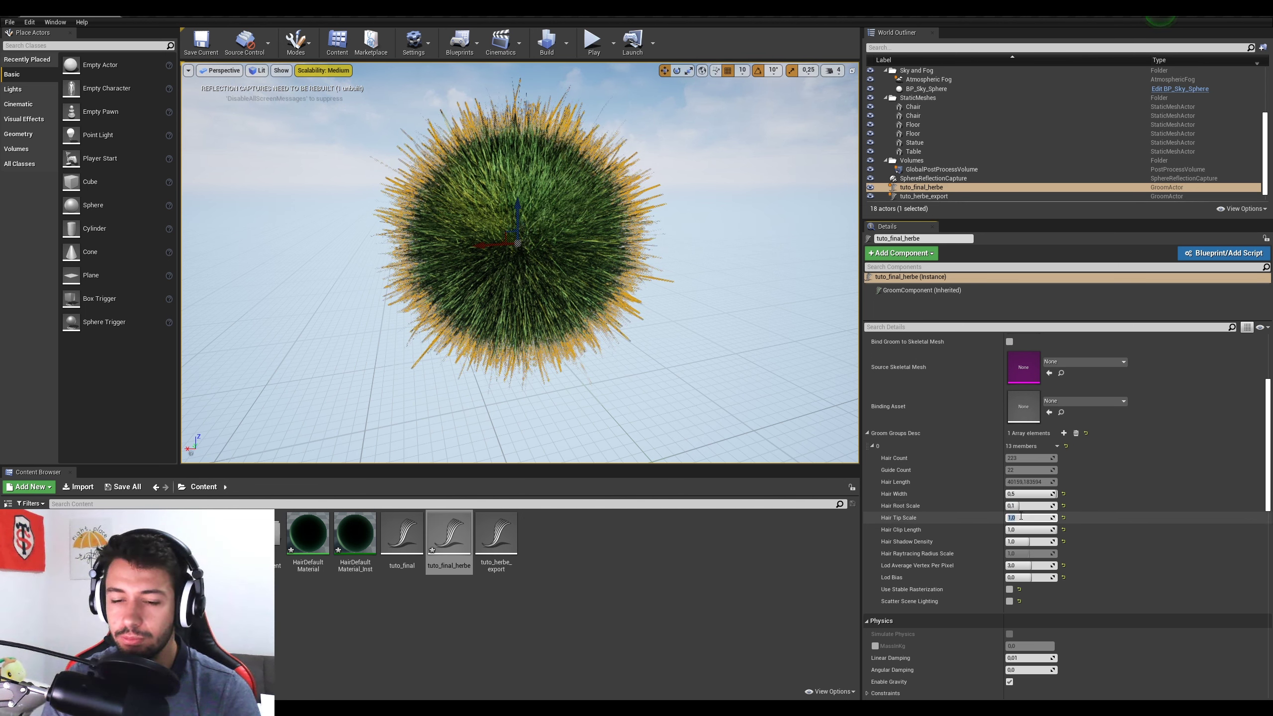
text(0.1)
key(Return)
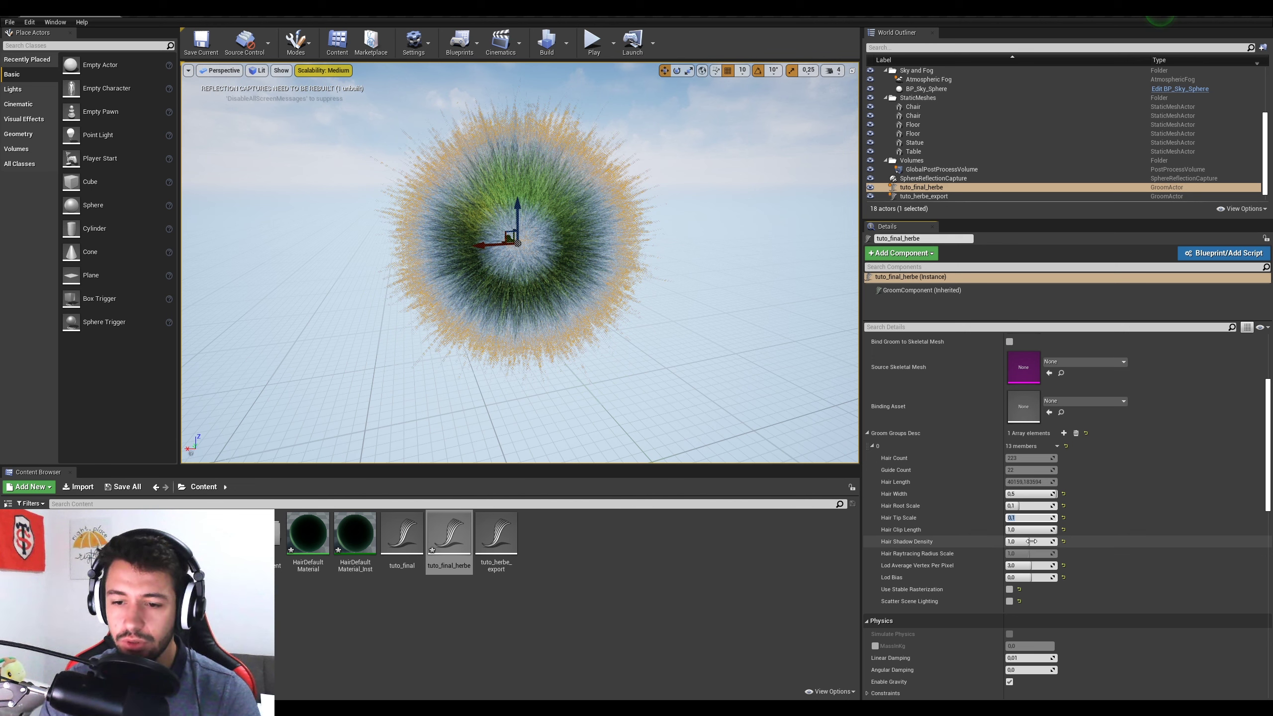
Step: Set the groom group's Hair Shadow Density to 0.1 and its Hair Width to 1
click(1033, 542)
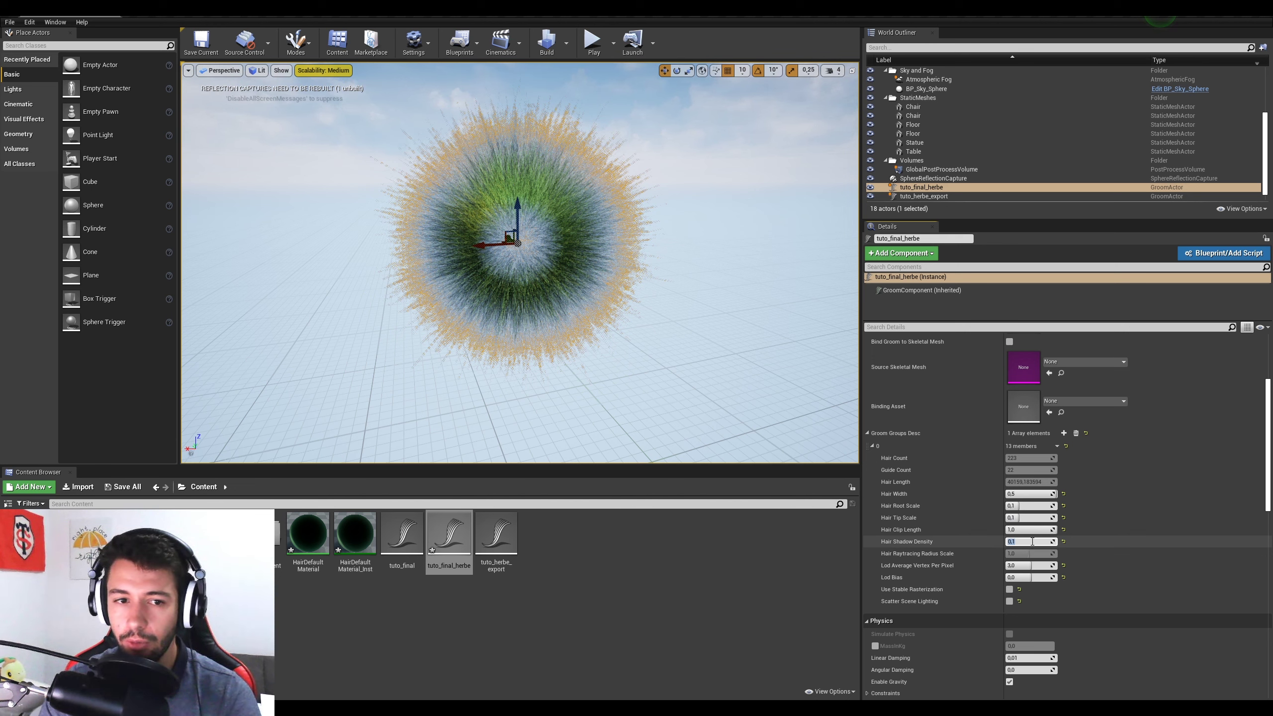
click(1027, 494)
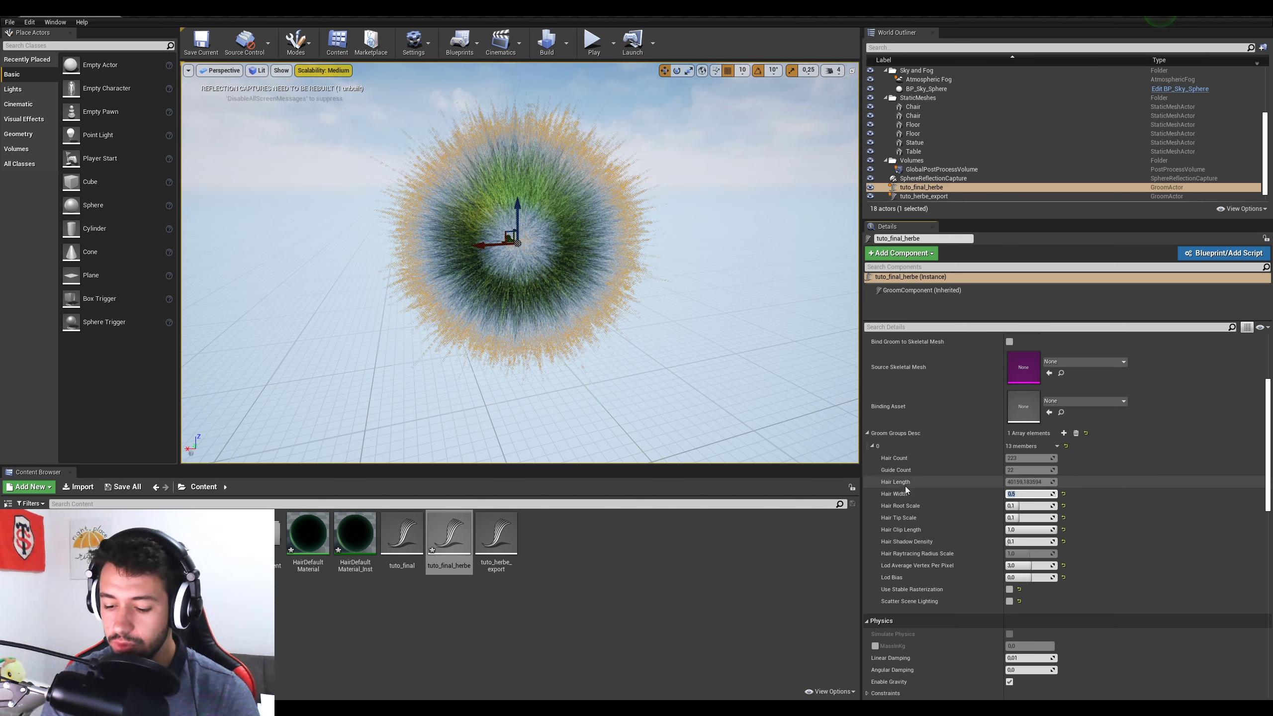
text(1)
key(Return)
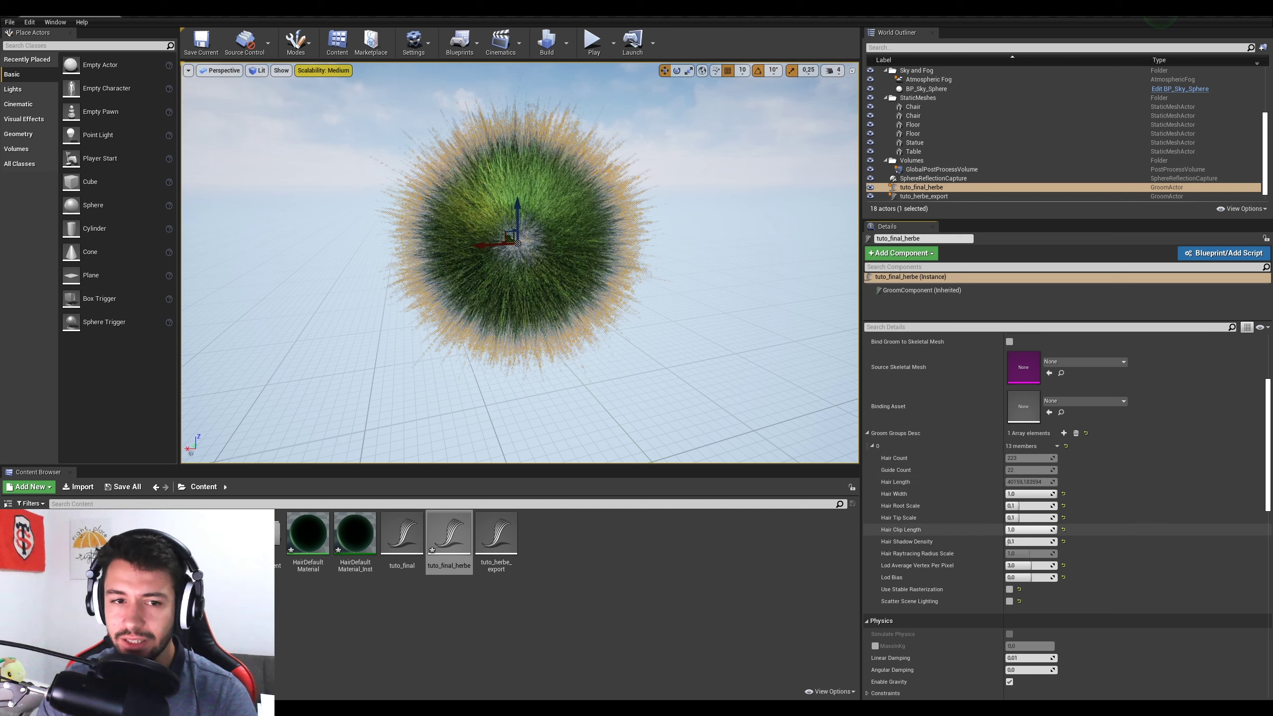
Step: Try a Hair Clip Length of 3 on the selected groom's group, and return it to 1
mouse_move(1040, 530)
mouse_down()
mouse_move(1008, 530)
mouse_move(1020, 533)
mouse_up()
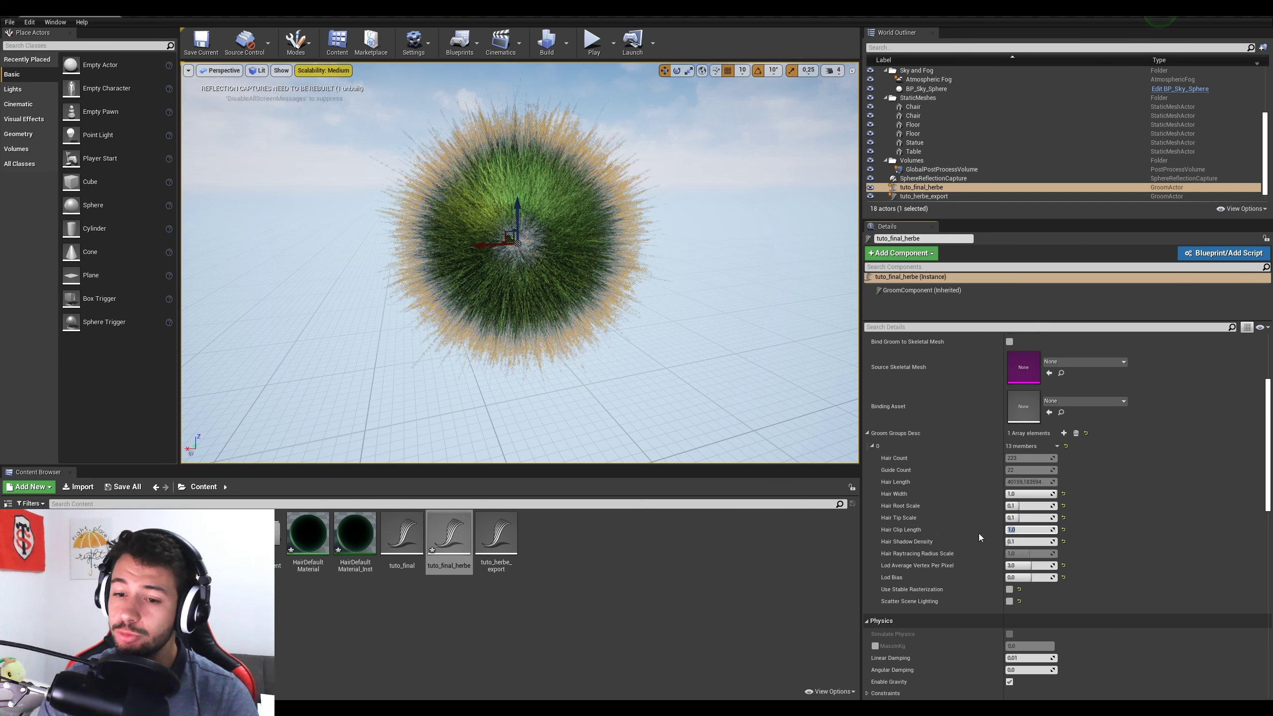
mouse_move(1033, 529)
mouse_down()
mouse_move(1010, 529)
mouse_move(1033, 530)
mouse_up()
click(1022, 530)
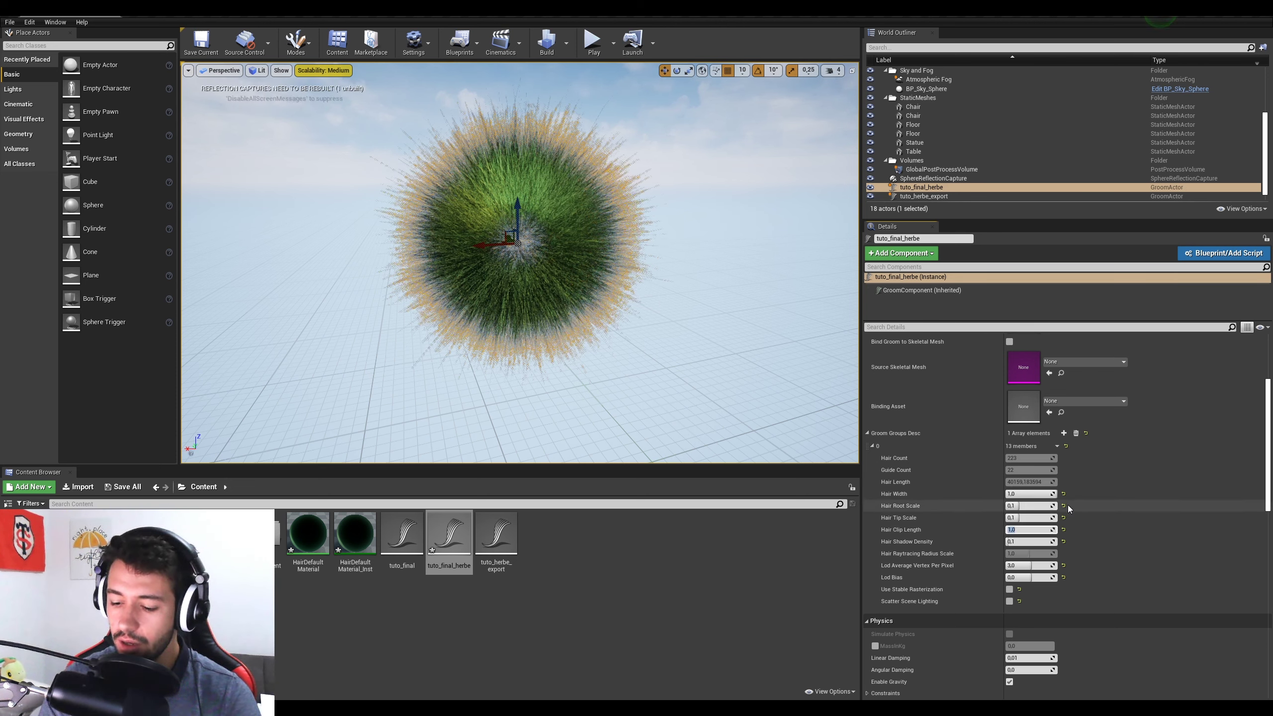
text(3,0)
key(Return)
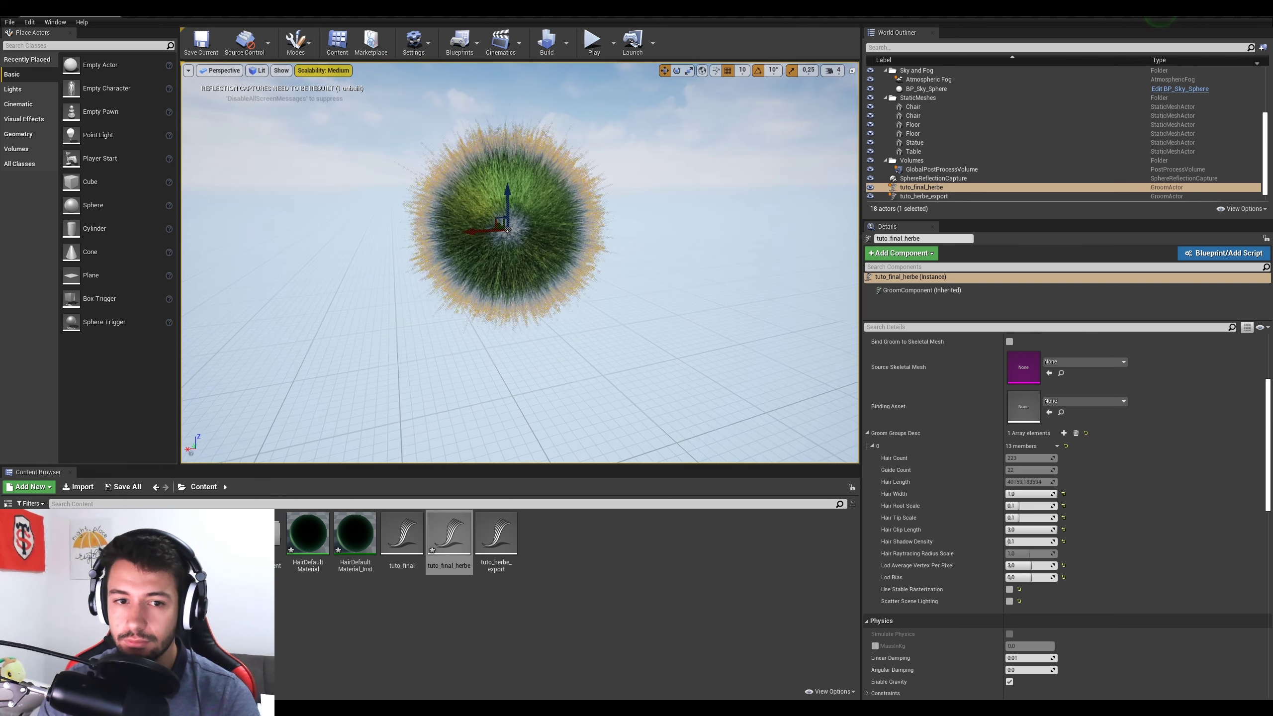
click(1025, 530)
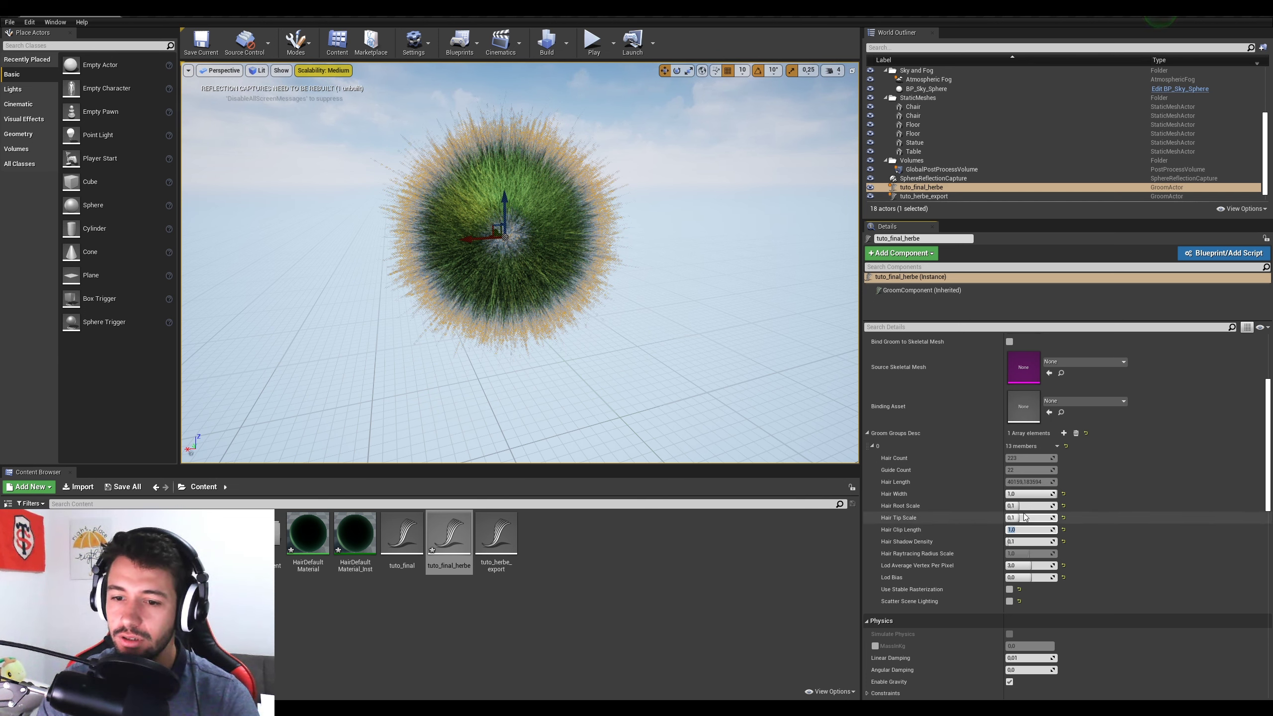
Step: Try a Hair Width of 3 on the groom group and deselect the groom to examine its thicker strands
click(1025, 494)
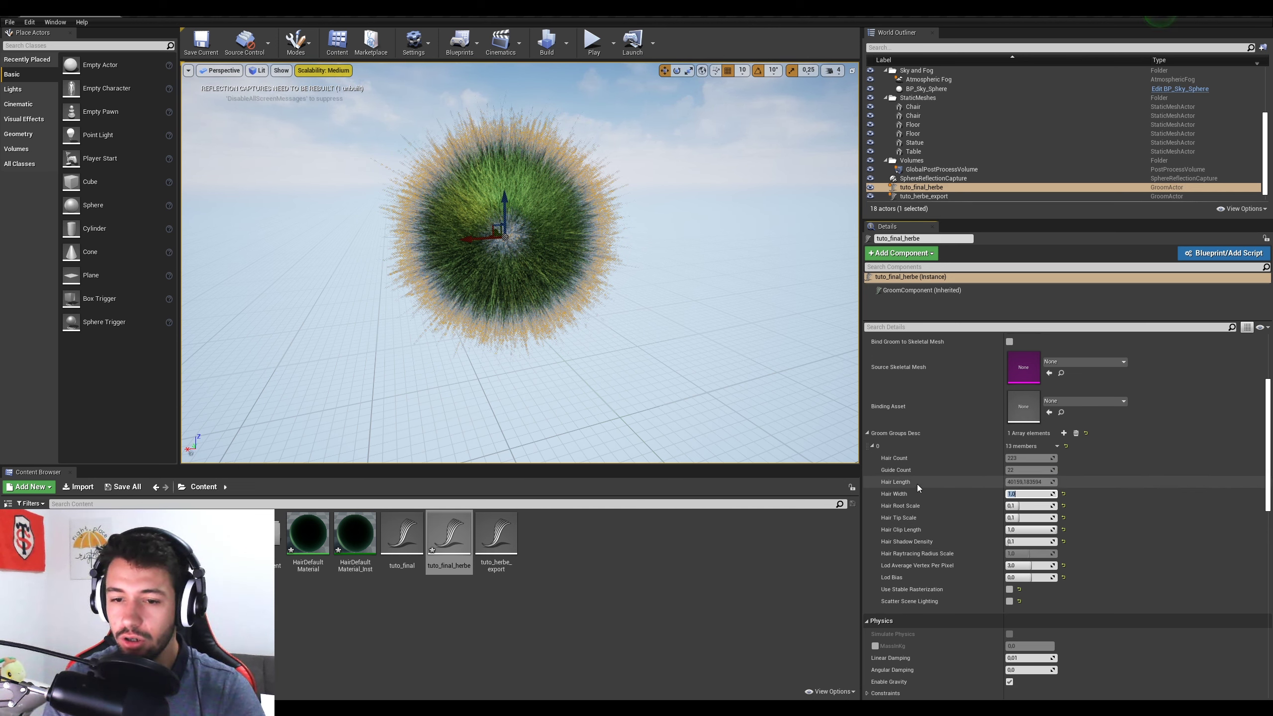
text(3)
key(Return)
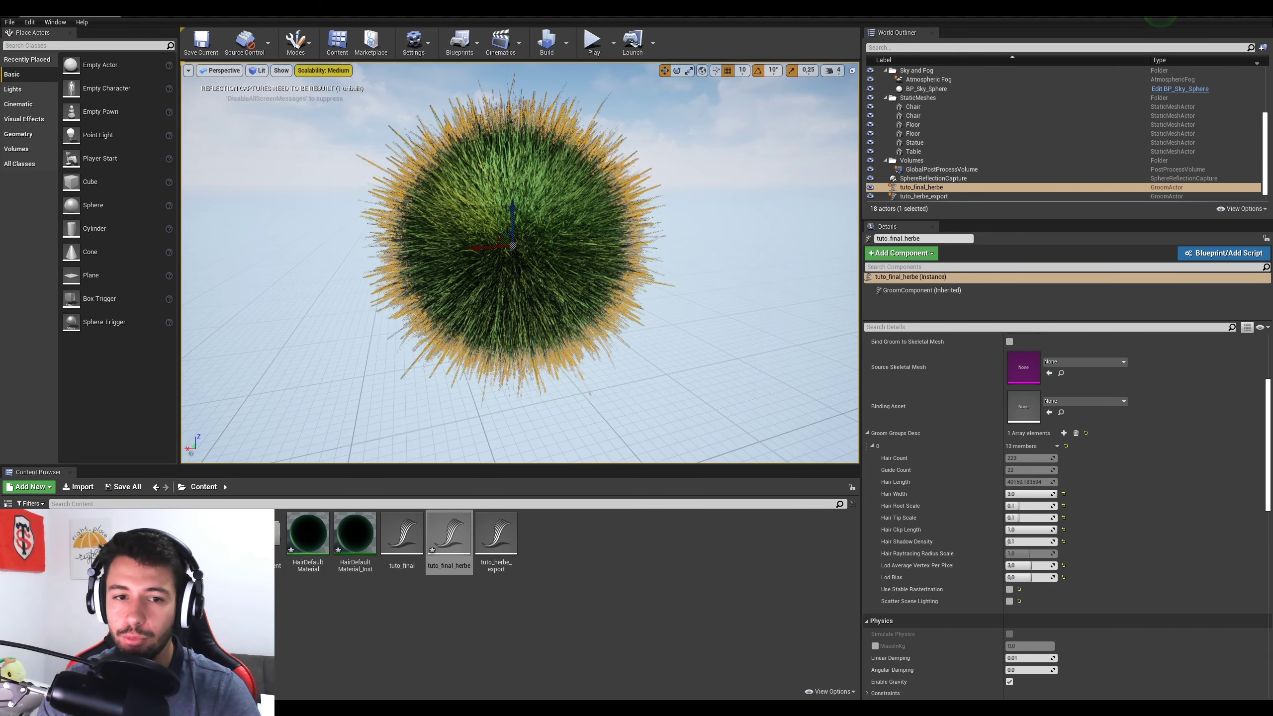
click(594, 401)
scroll(593, 401, up, 10)
scroll(520, 262, down, 10)
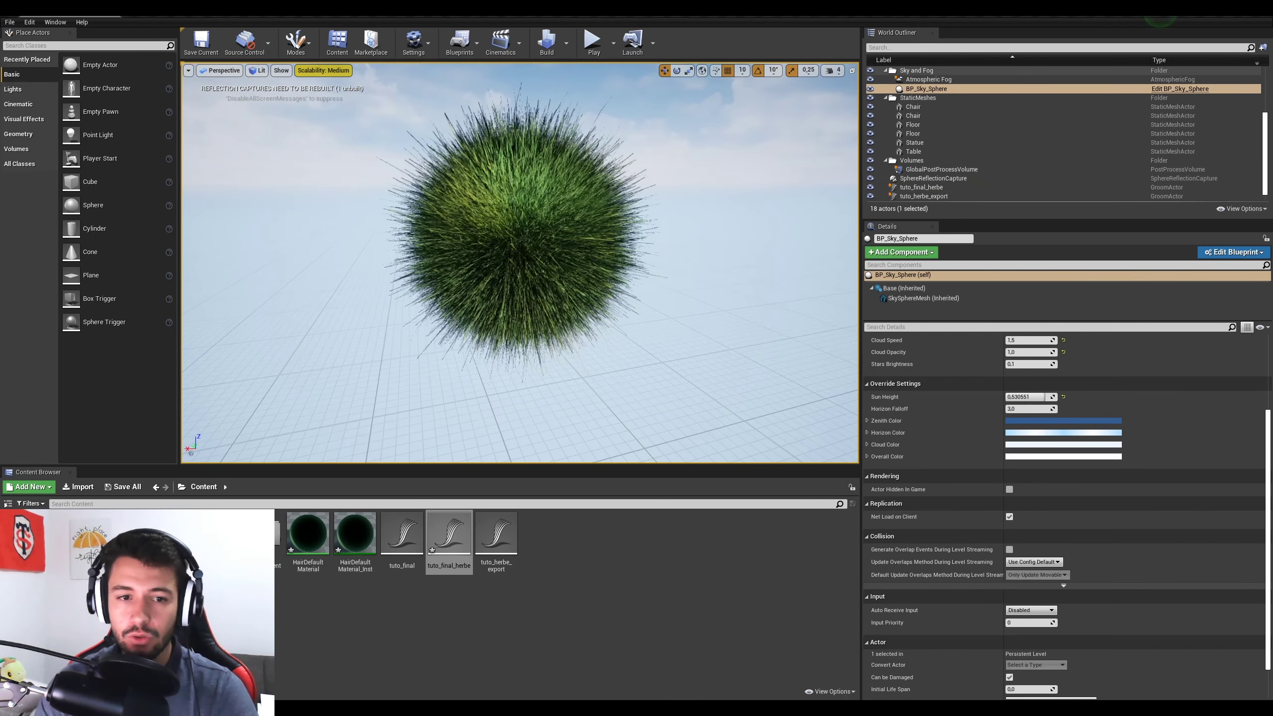
Step: Look at the other grass sphere near the table and chairs, and select it to read its groom group settings
mouse_move(520, 262)
right_down()
mouse_move(510, 245)
mouse_move(529, 242)
mouse_move(523, 253)
right_up()
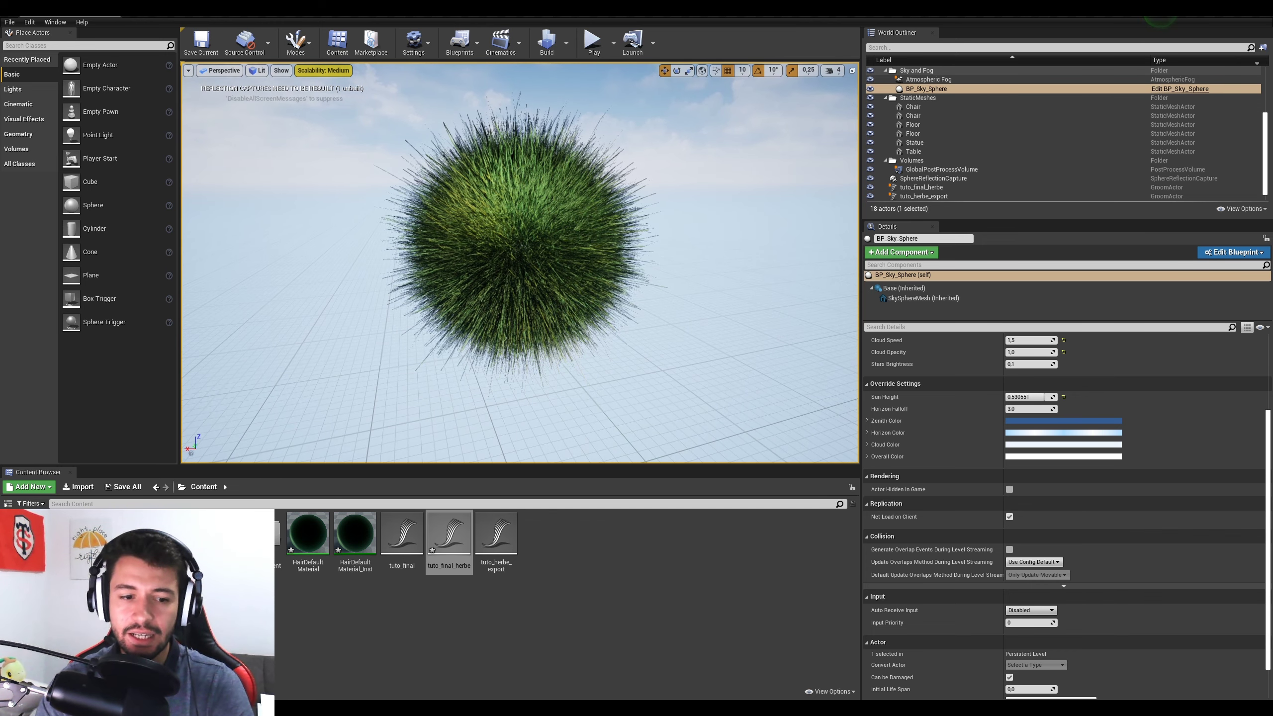
right_drag(589, 338, 789, 342)
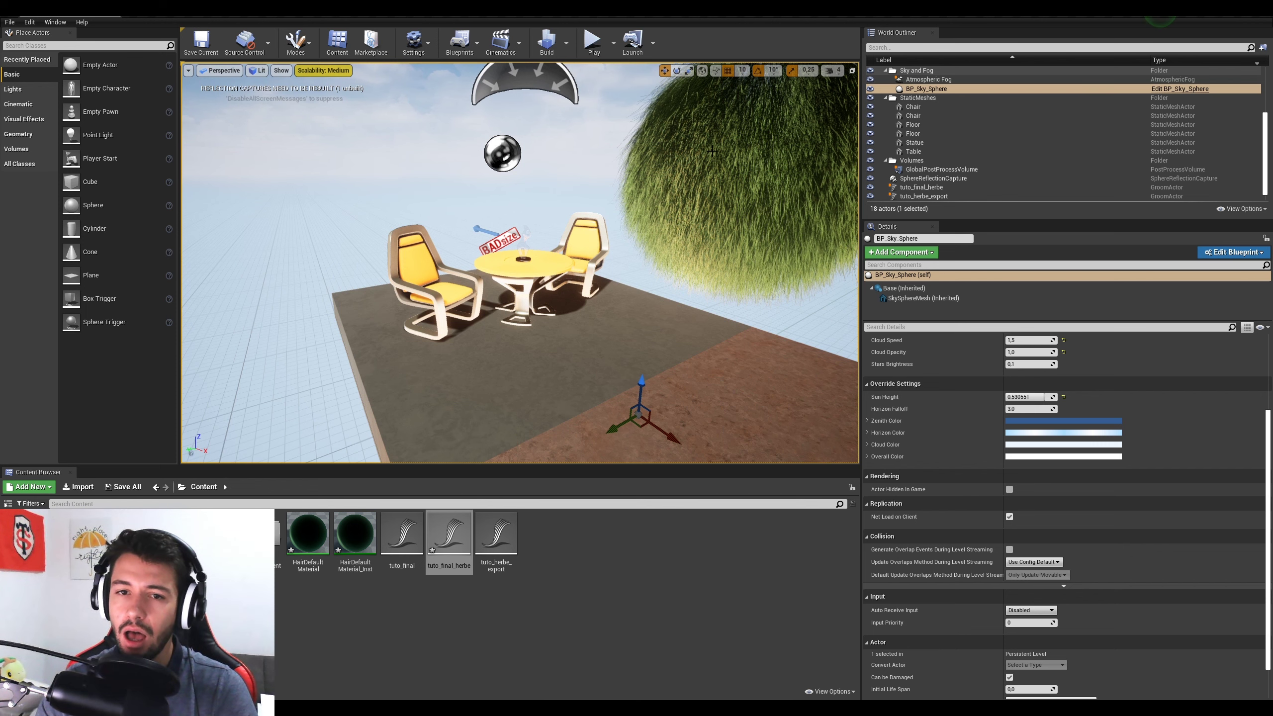
click(685, 248)
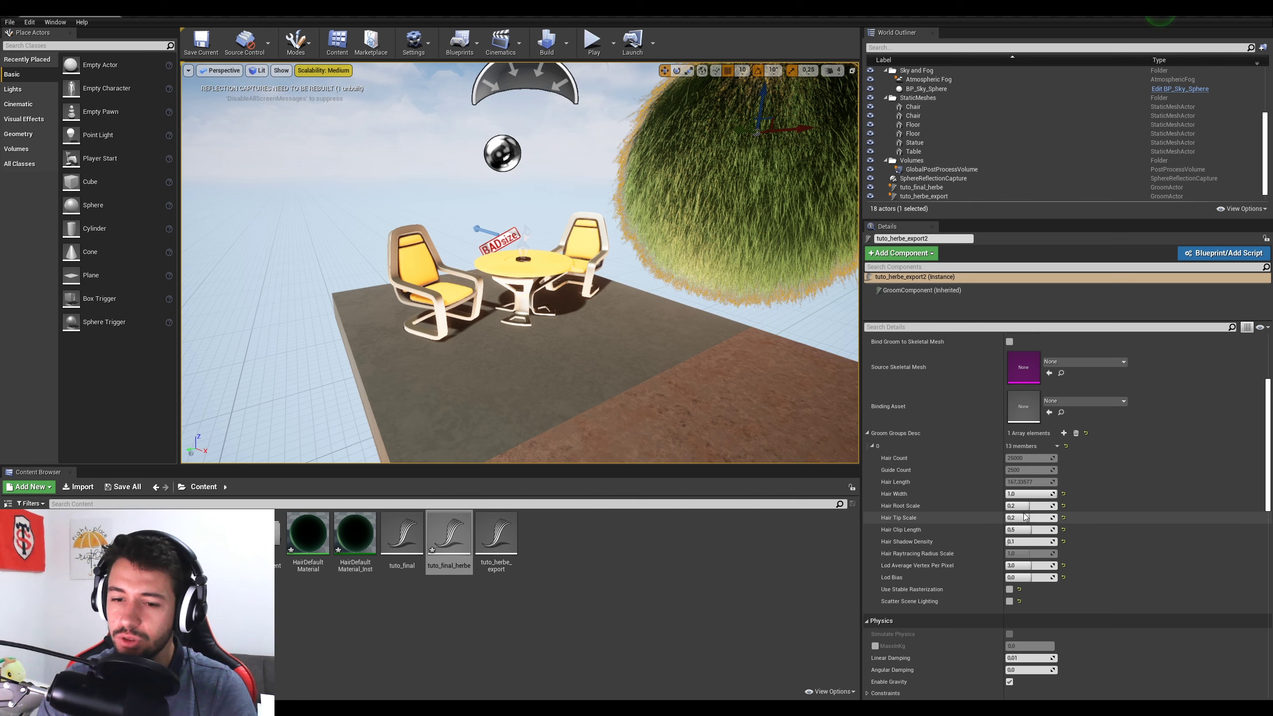
key(f)
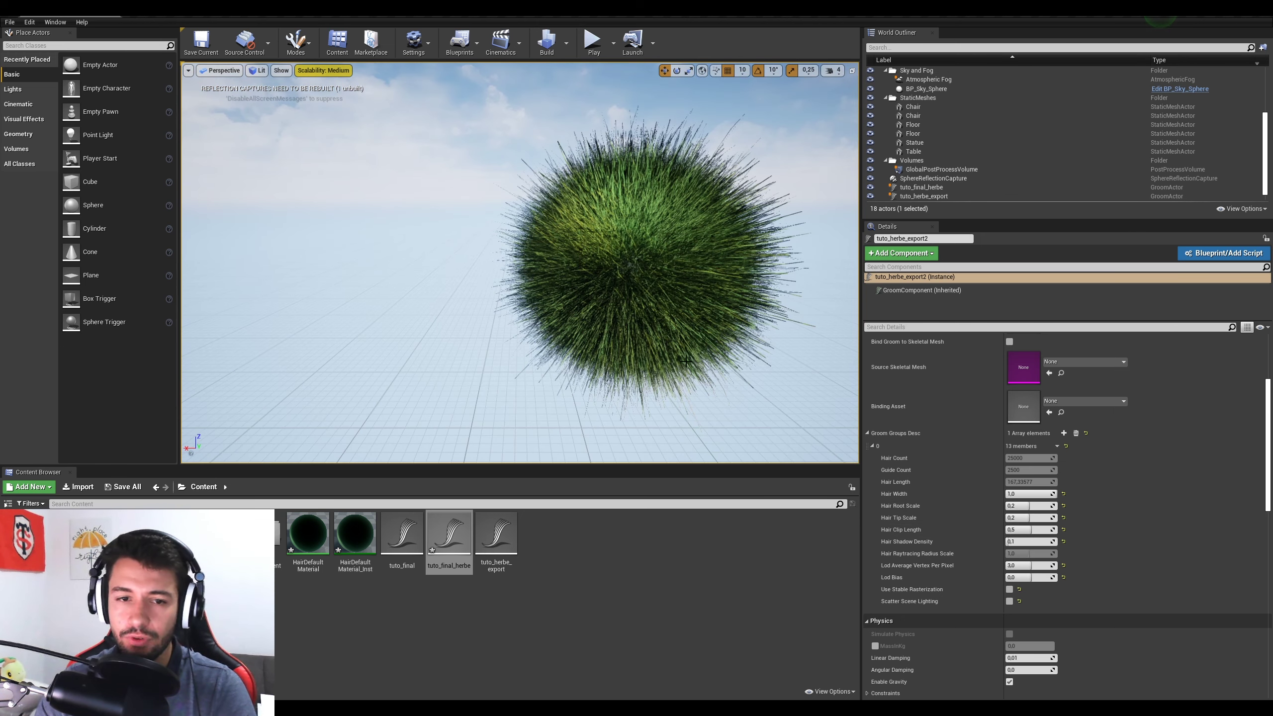
Step: Select and frame the tuto_final_herbe groom, and set its Hair Width to 1
double_click(921, 187)
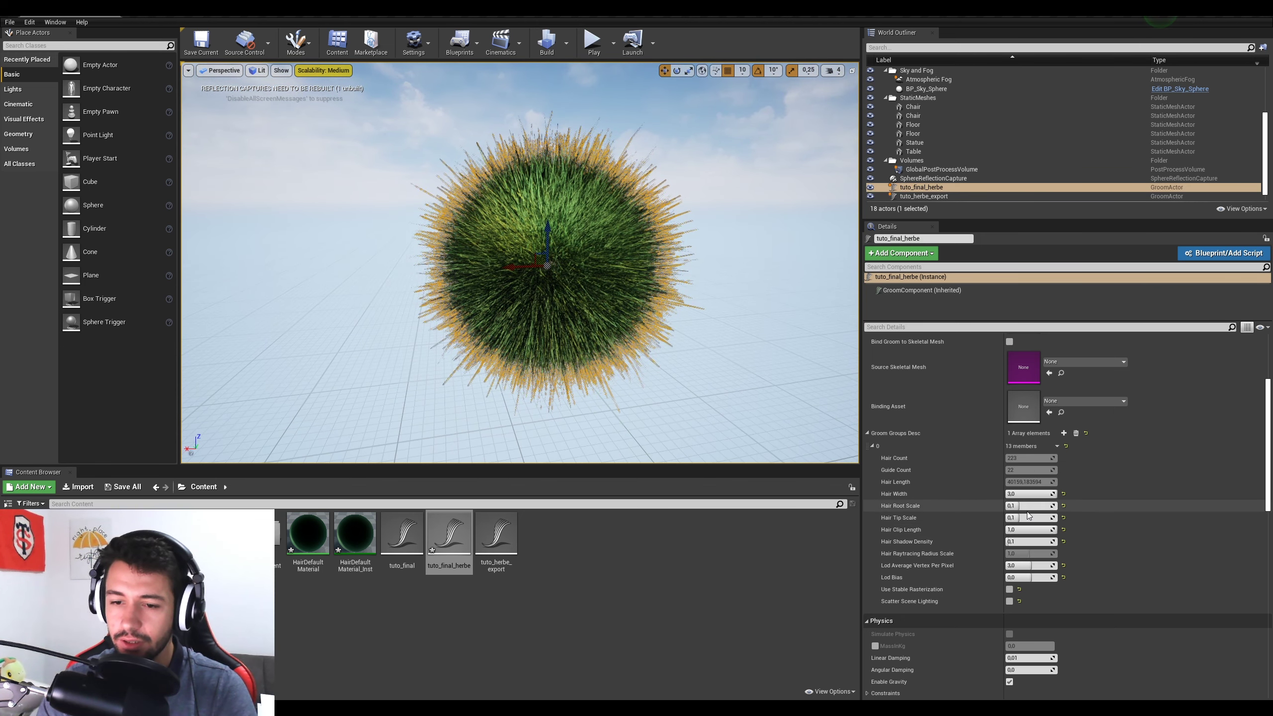
click(1024, 494)
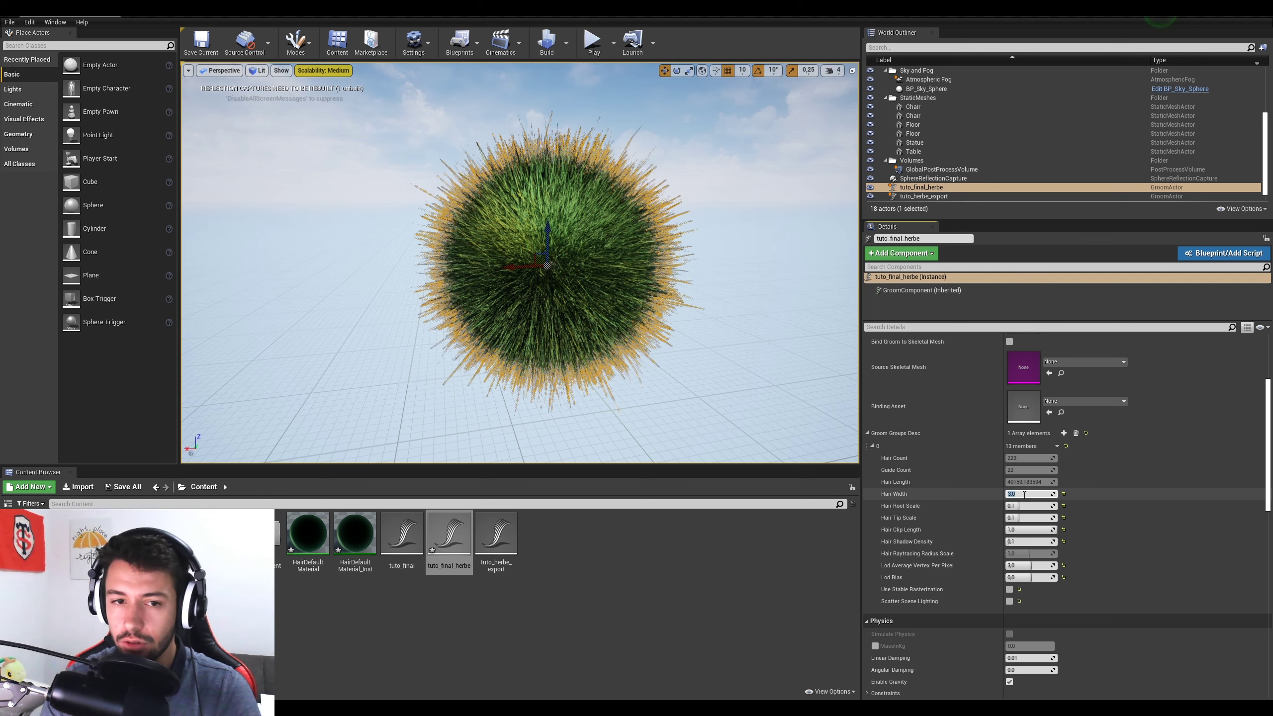
text(1)
key(Return)
Step: Set the tuto_final_herbe groom group's Hair Root Scale and Hair Tip Scale both to 0.2
click(1036, 506)
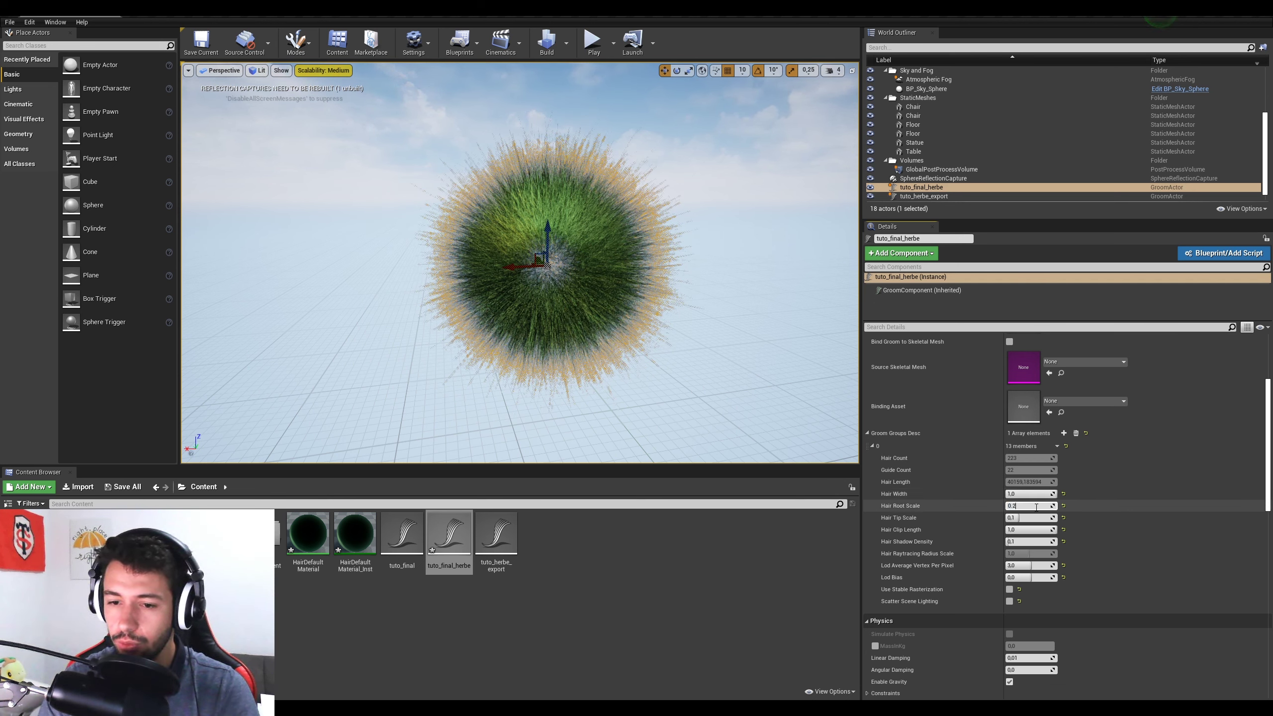
click(1033, 517)
text(0)
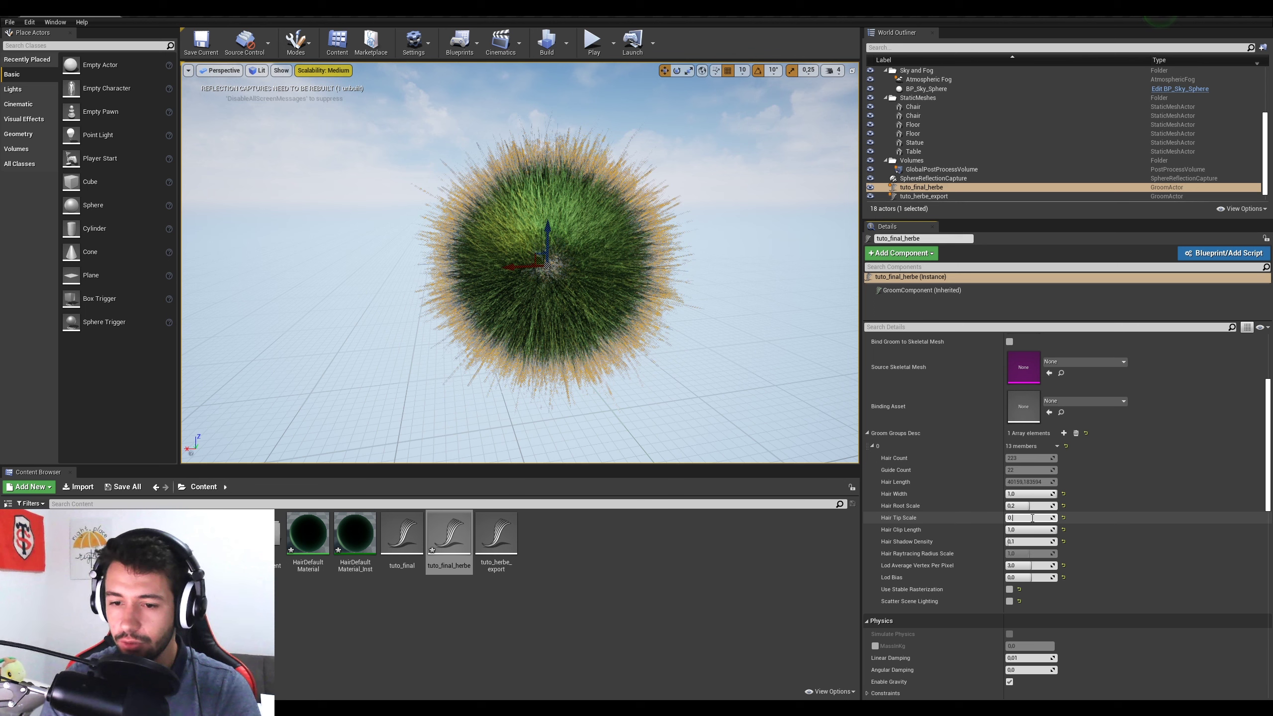
text(,2)
key(Return)
Step: Set the groom group's Hair Clip Length to 0.5 and deselect the groom to inspect its strands
click(1031, 529)
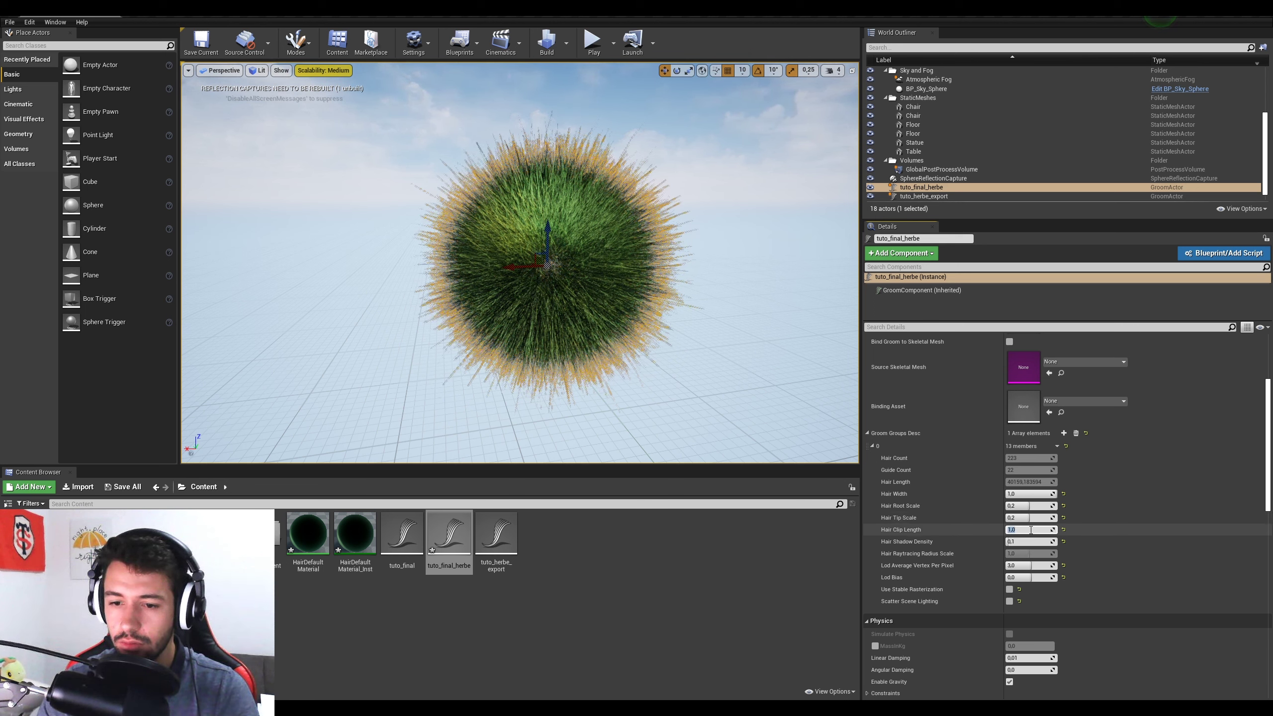
text(0.5)
key(Return)
click(696, 355)
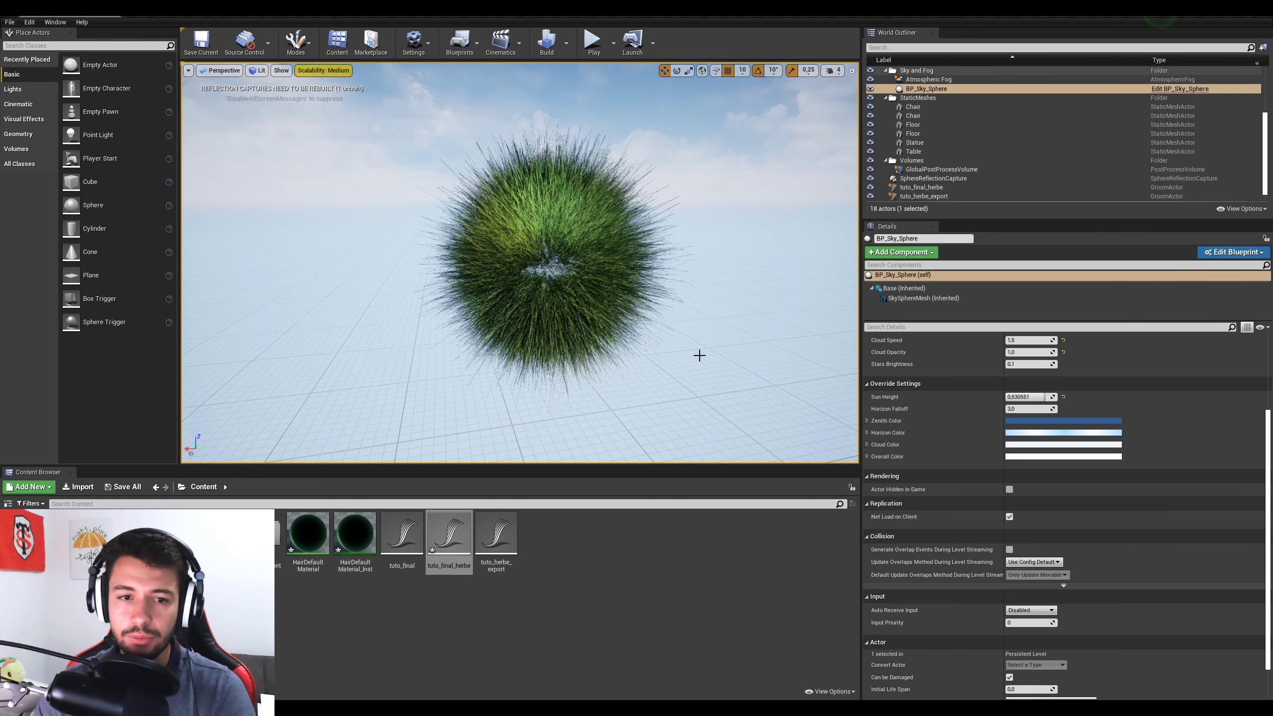
alt+drag(696, 355, 827, 355)
alt+right_drag(697, 356, 747, 356)
Step: Reselect the grass groom, open its assigned groom asset, enable simulation in the first hair physics group and close the asset
click(525, 277)
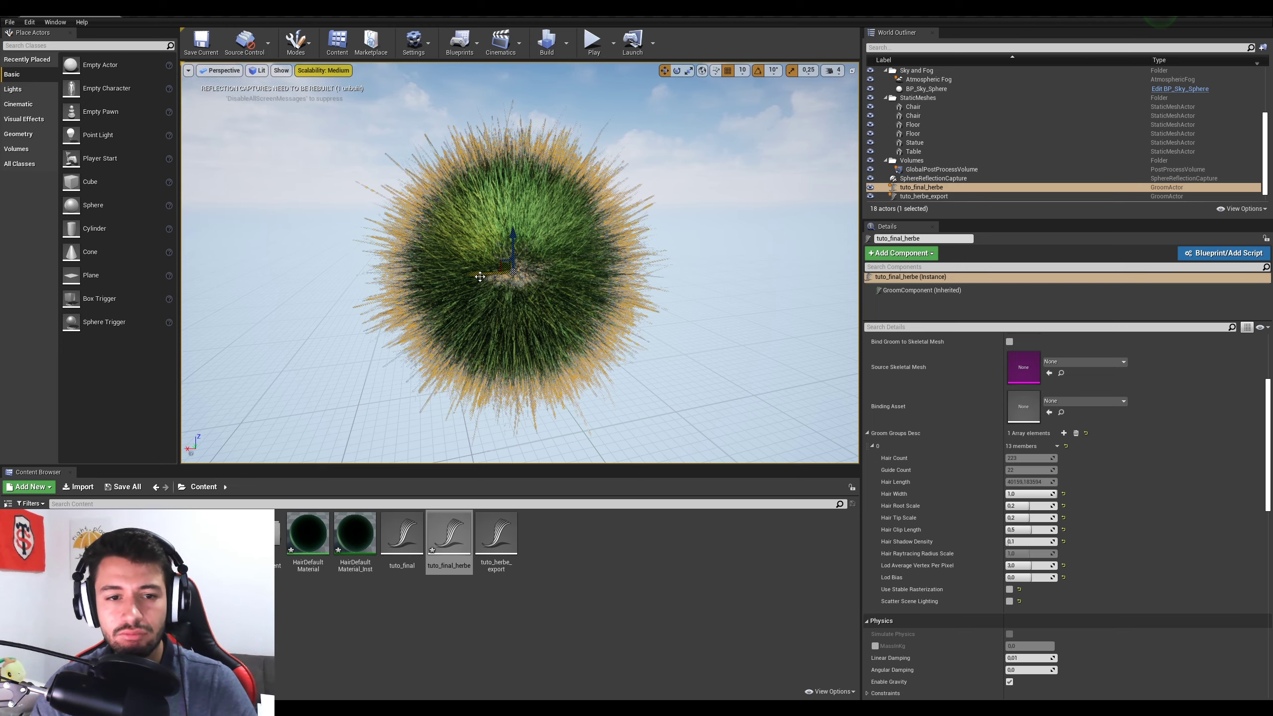
mouse_move(480, 277)
mouse_down()
mouse_move(573, 275)
mouse_move(437, 273)
mouse_move(536, 274)
mouse_move(452, 269)
mouse_move(489, 271)
mouse_up()
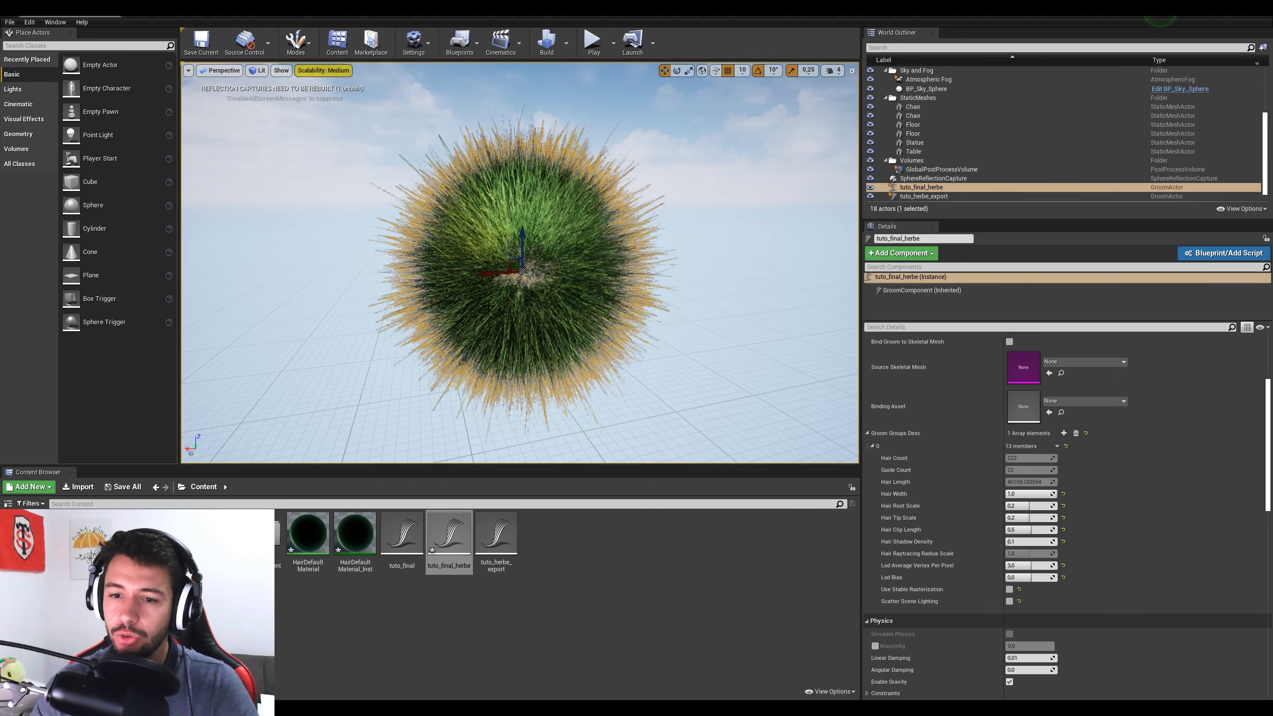
scroll(970, 446, up, 2)
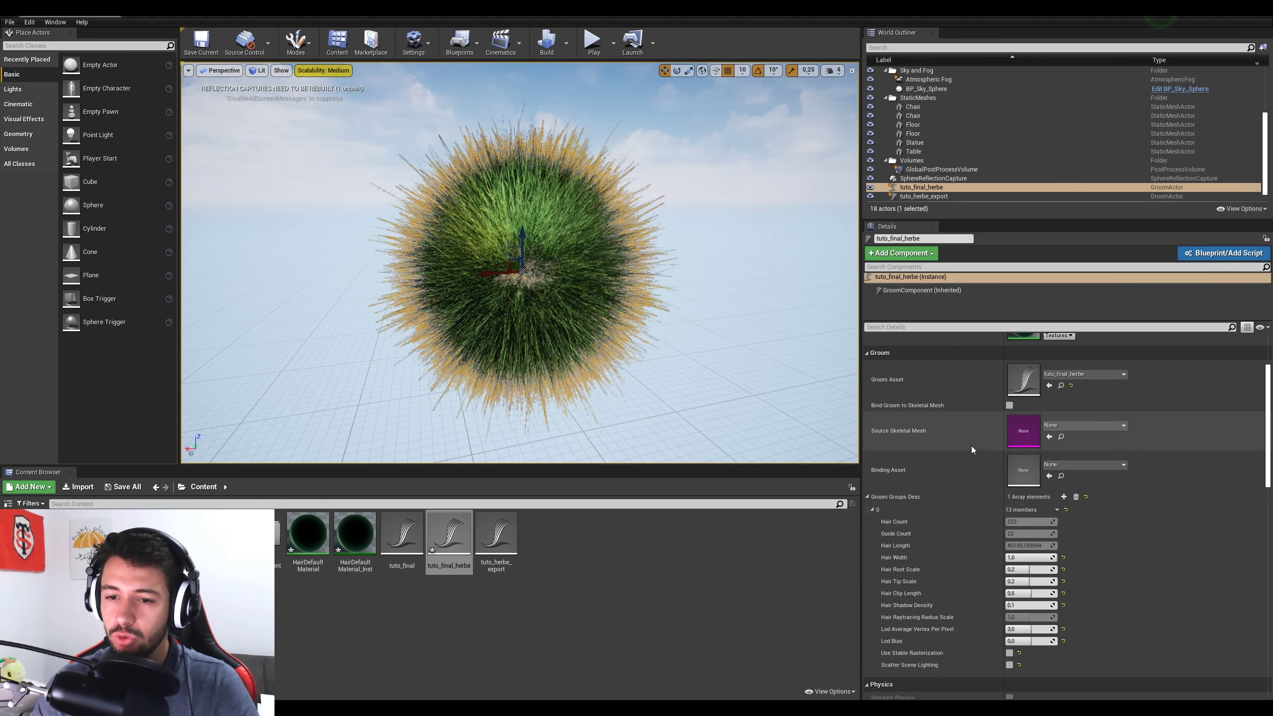
double_click(1026, 380)
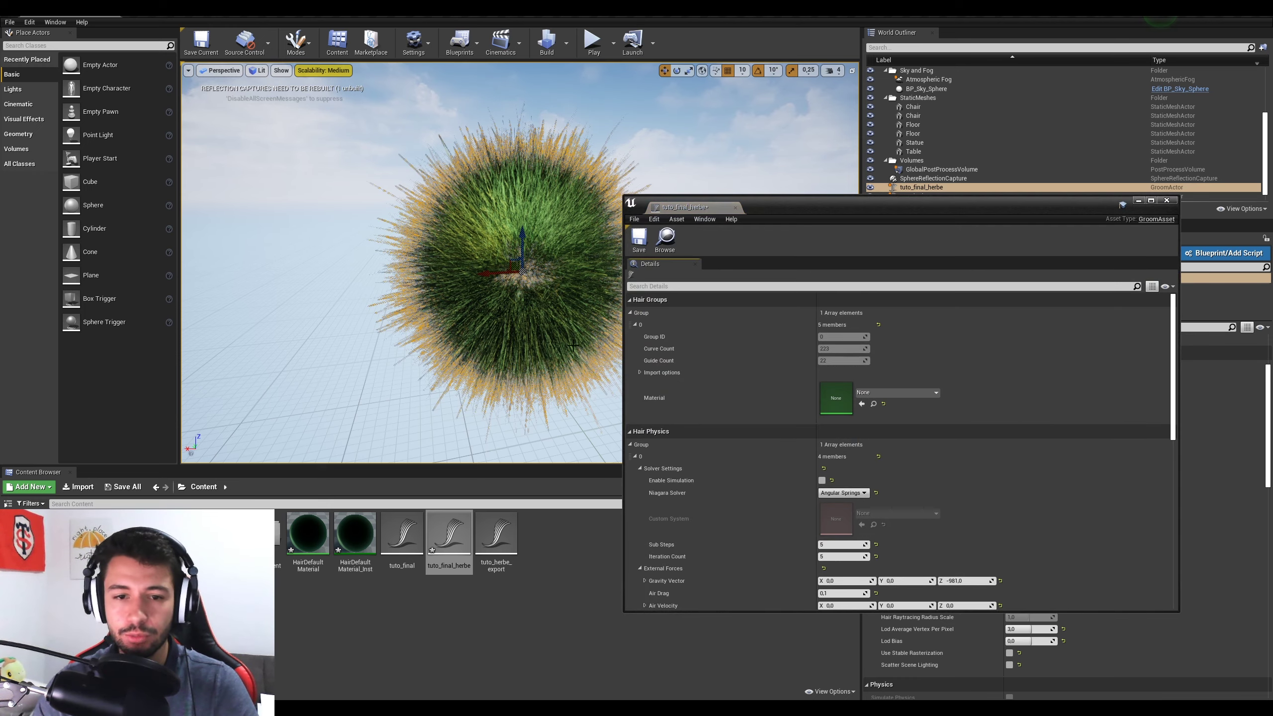
click(822, 480)
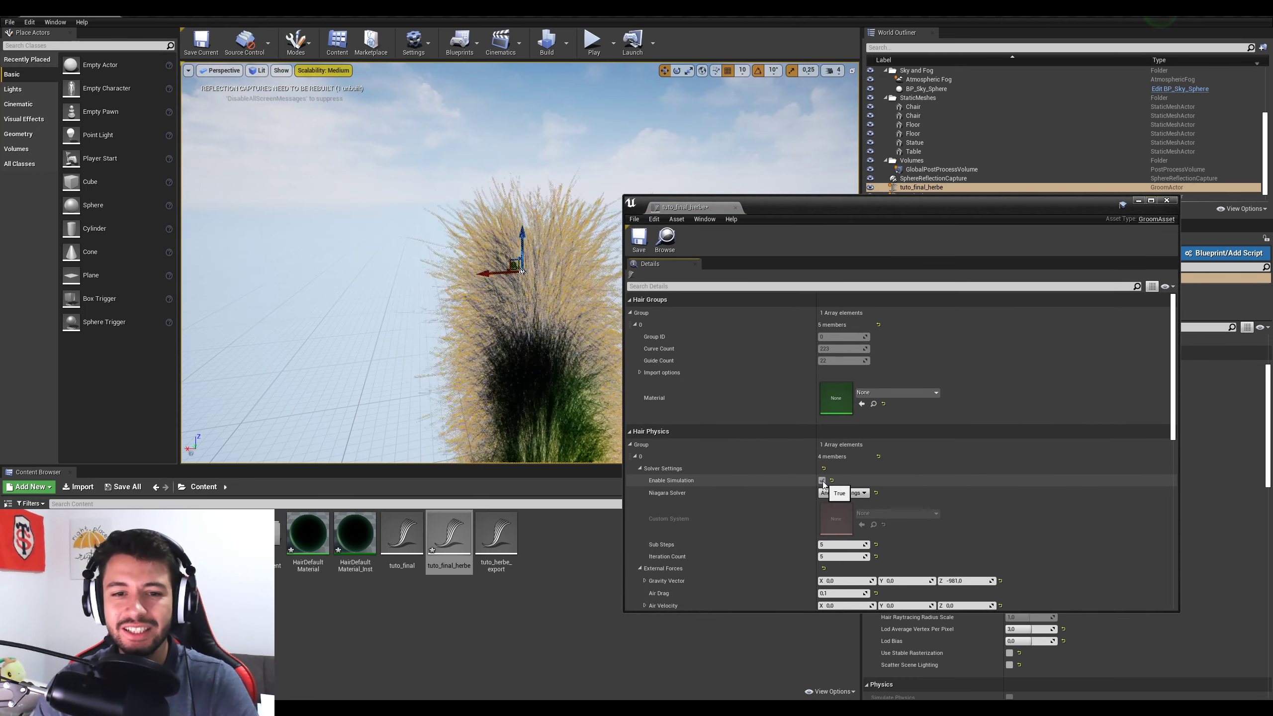
click(1167, 200)
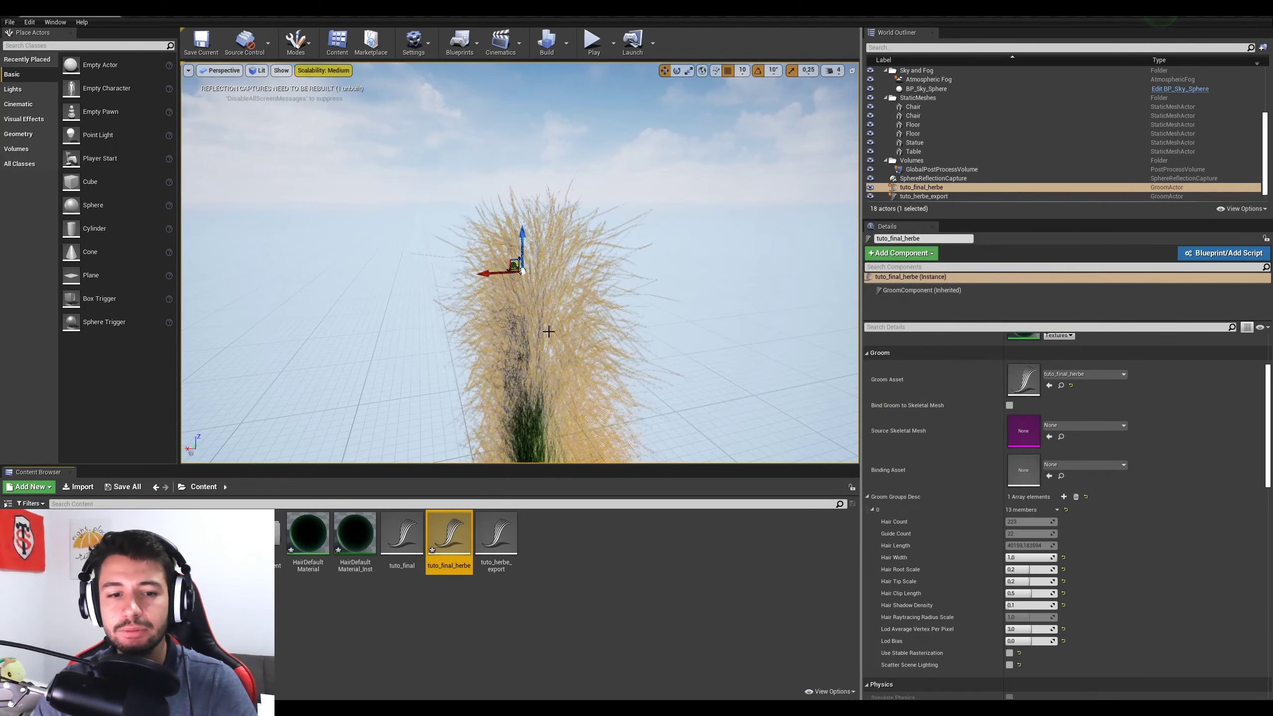
Step: Move the simulated groom around in the level to test its strand physics, and postpone the pending autosave
drag(523, 271, 531, 183)
mouse_move(608, 312)
right_down()
mouse_move(614, 346)
mouse_move(661, 325)
mouse_move(612, 352)
mouse_move(631, 346)
mouse_move(606, 346)
mouse_move(632, 336)
mouse_move(619, 335)
right_up()
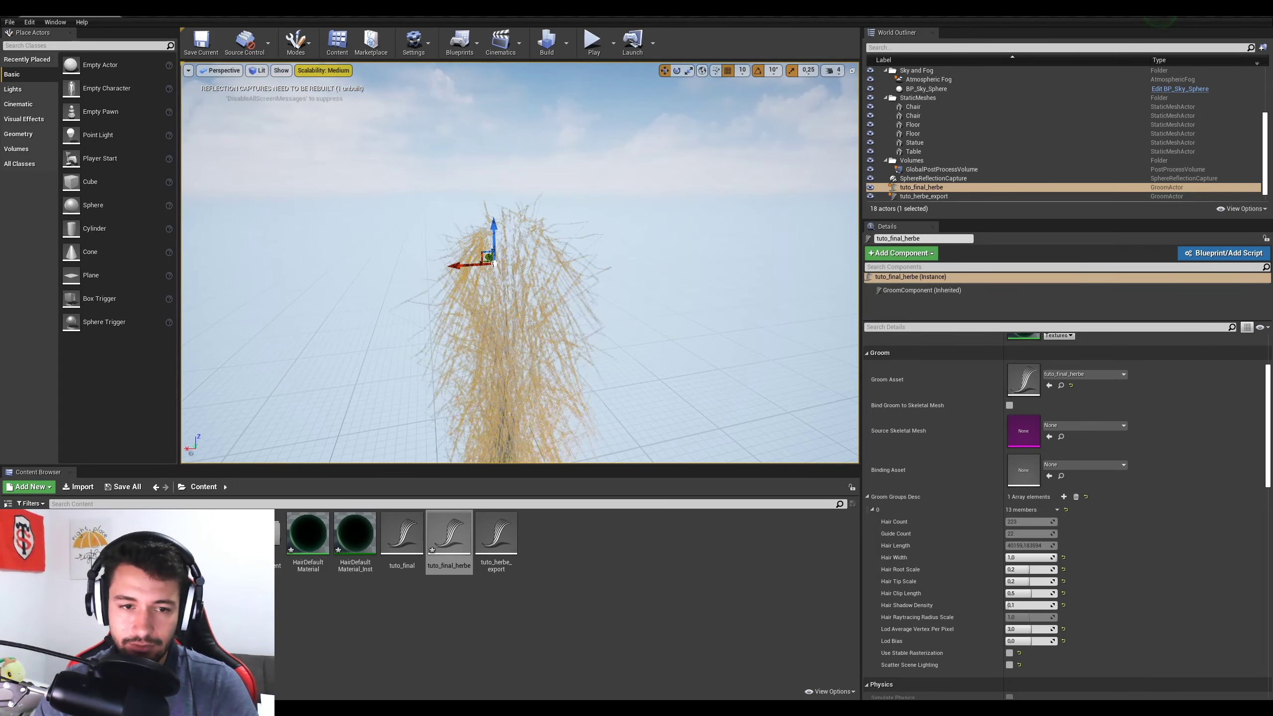
drag(495, 260, 543, 244)
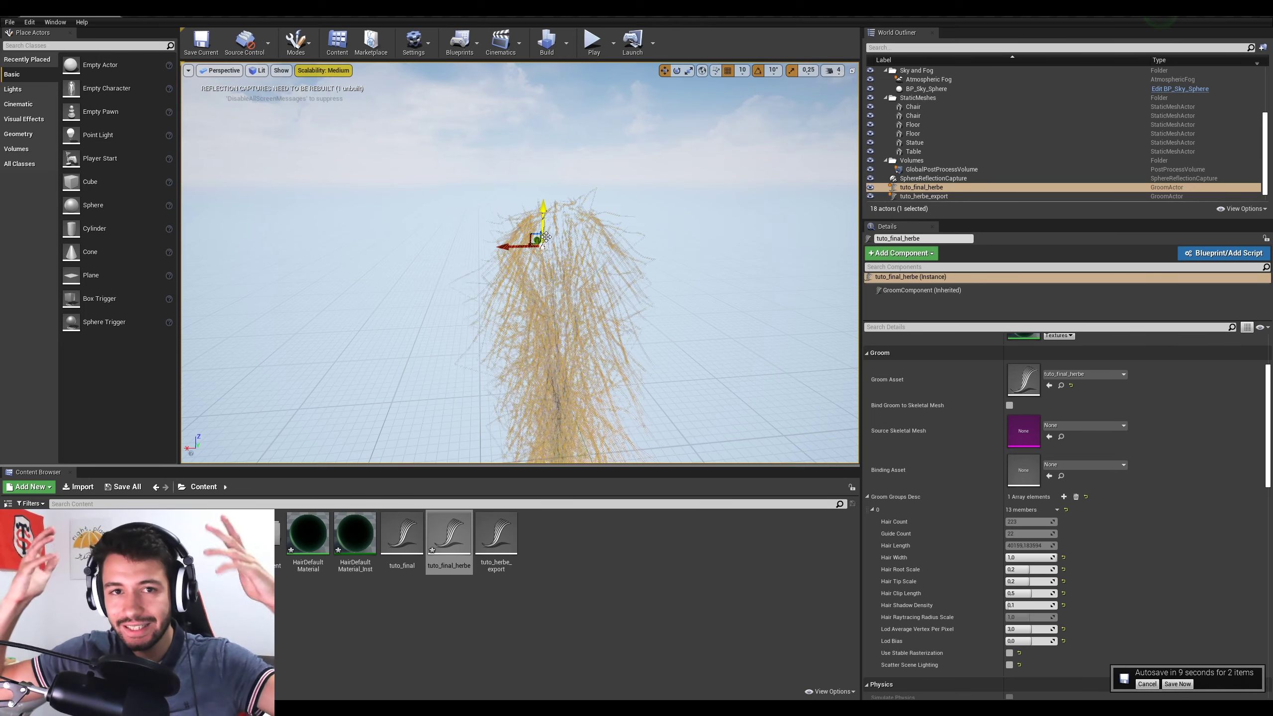
click(1152, 683)
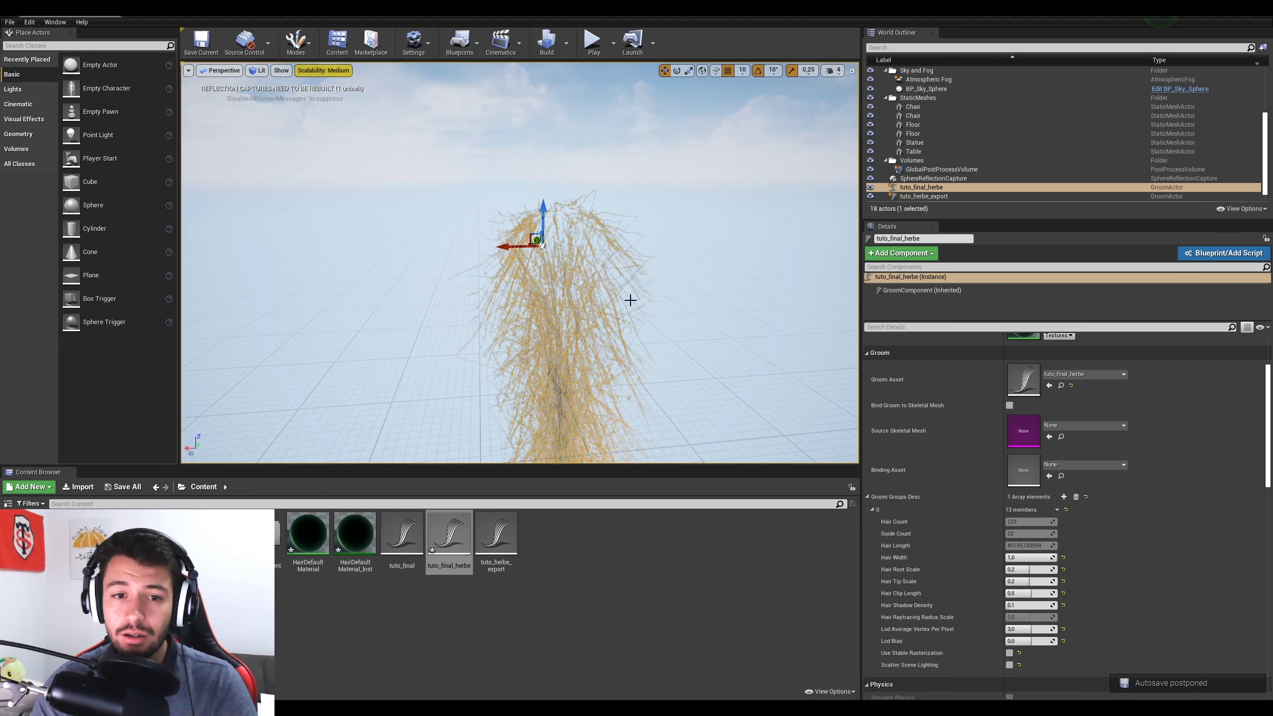
Step: Switch to Blender and select the Cube.001 grass ball that carries the hair particle system
click(346, 708)
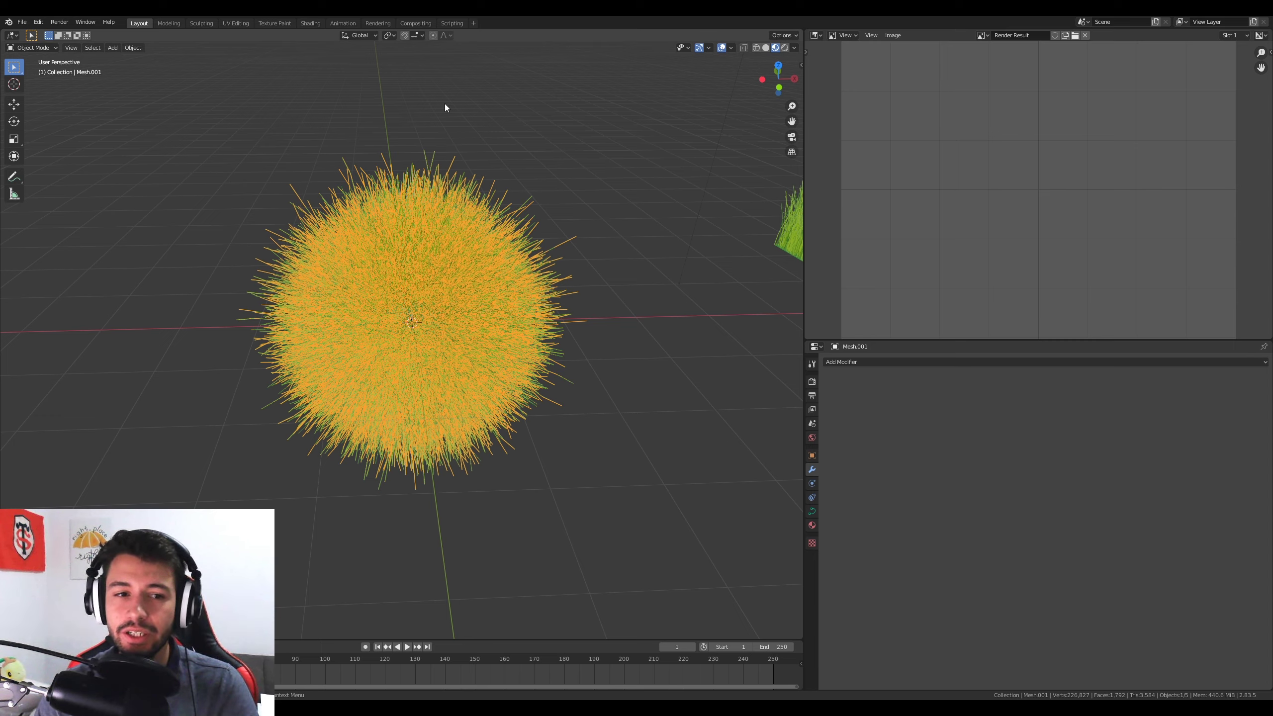
click(441, 298)
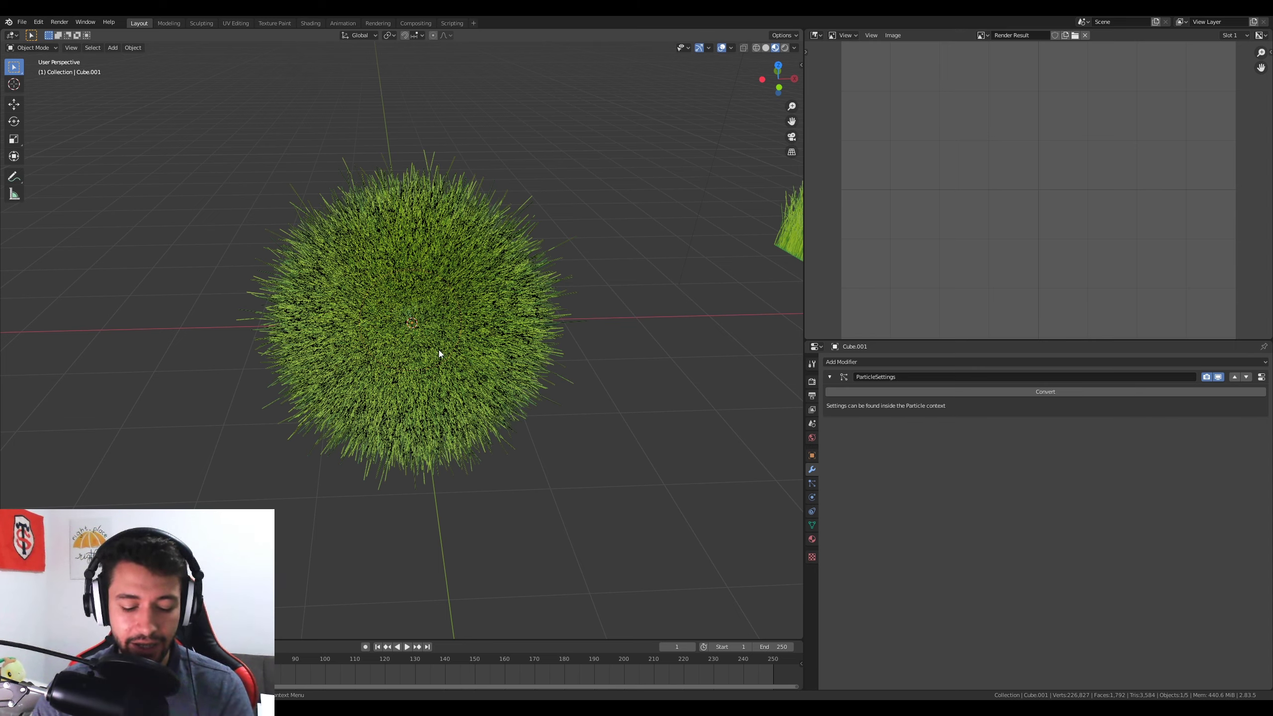
key(g)
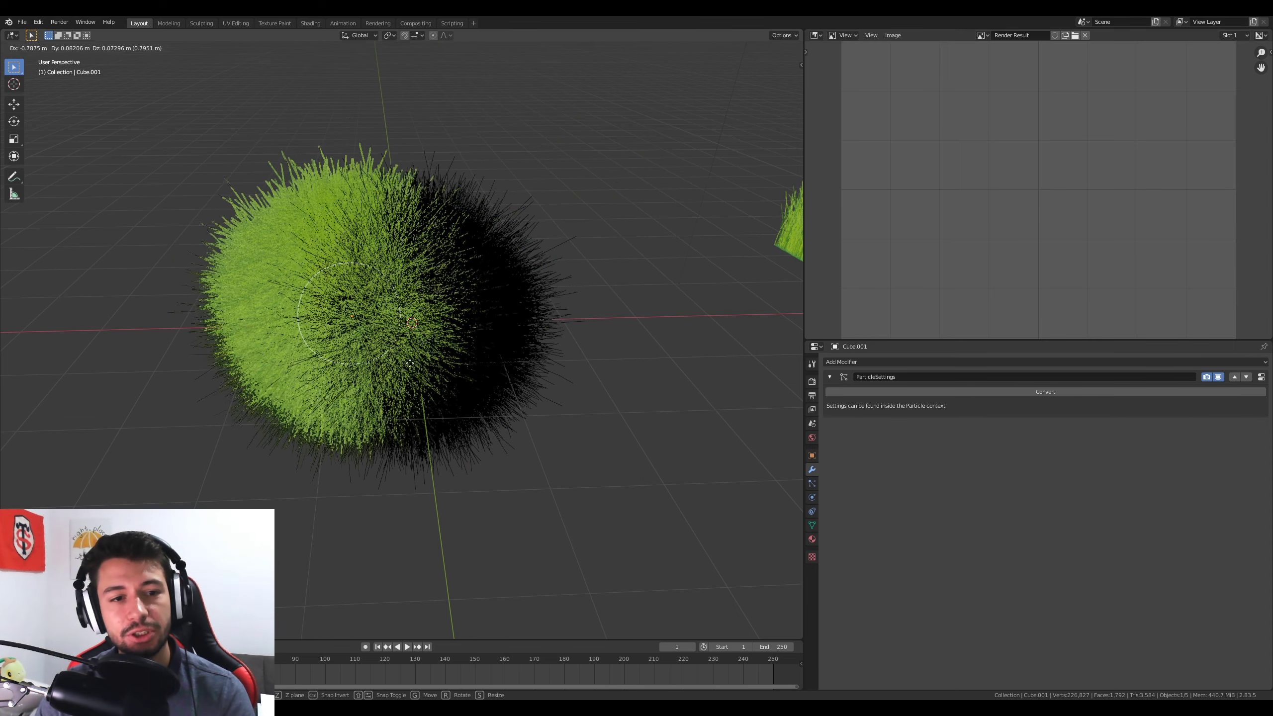
right_click(420, 363)
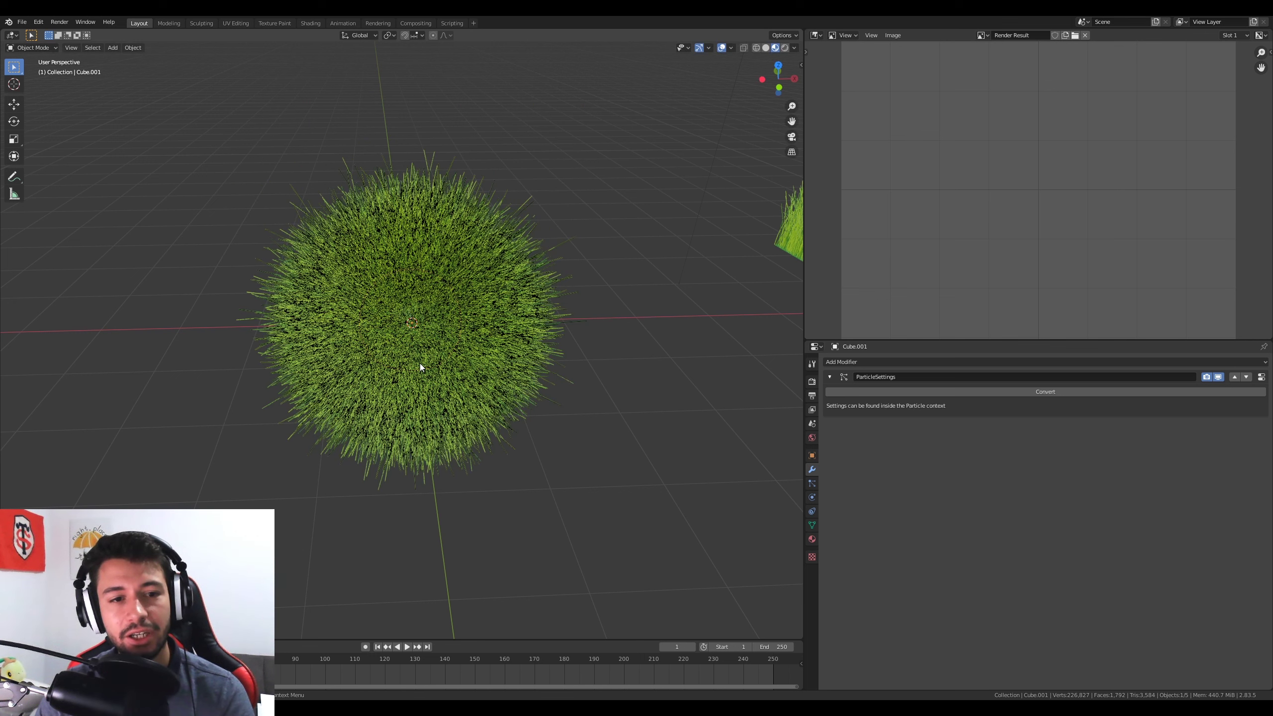
Step: Start an Alembic export of the selected grass ball and choose tuto_final_herbe.abc in the final folder as its target
click(22, 21)
mouse_move(69, 167)
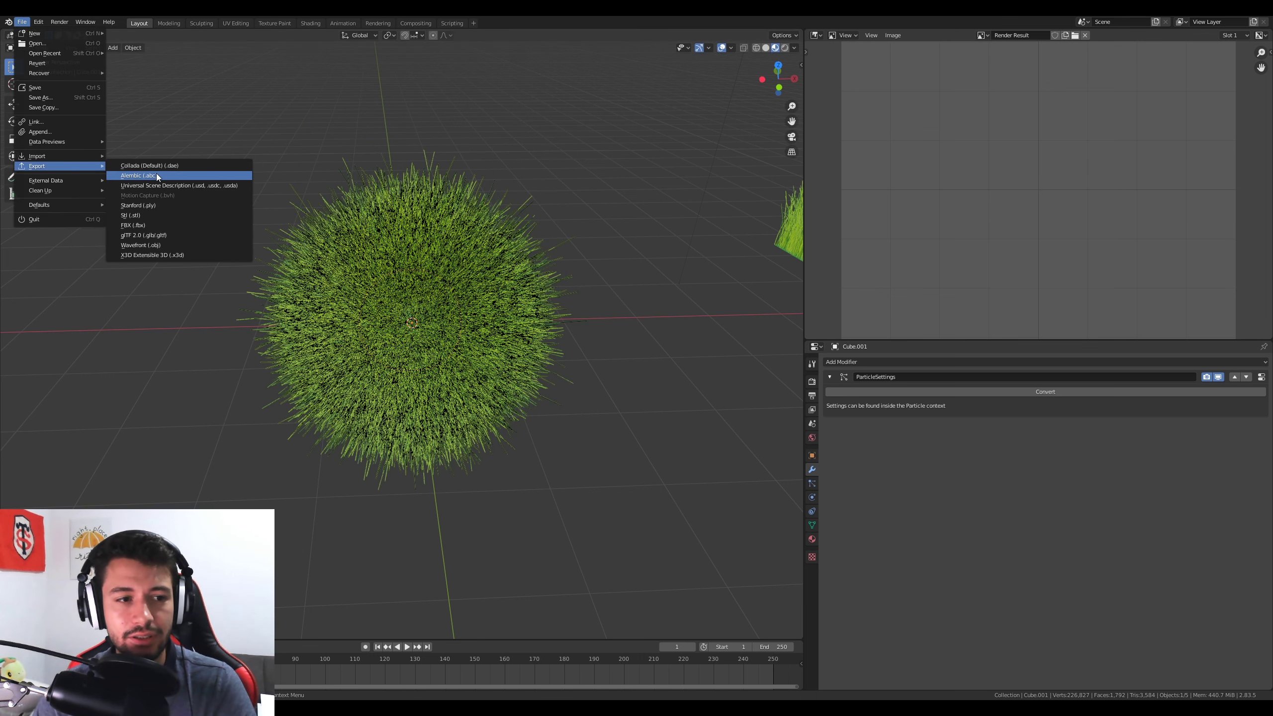
click(139, 175)
click(156, 105)
double_click(156, 104)
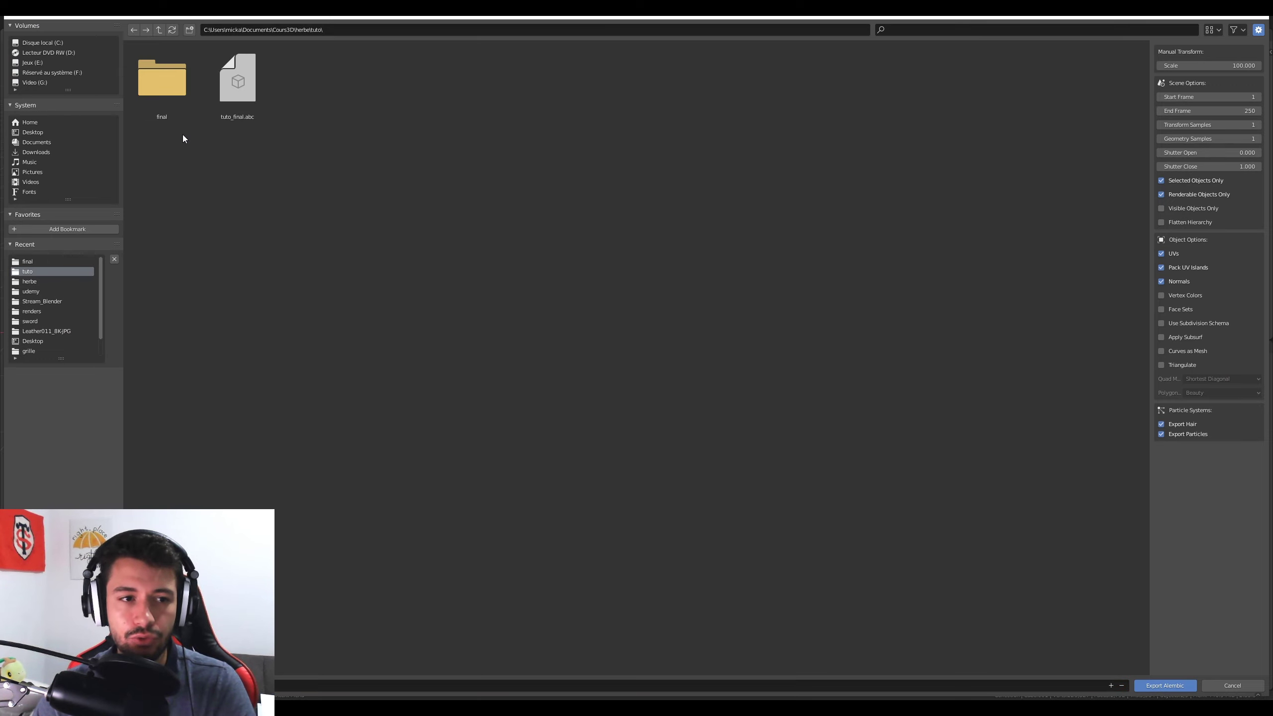
double_click(161, 88)
click(176, 74)
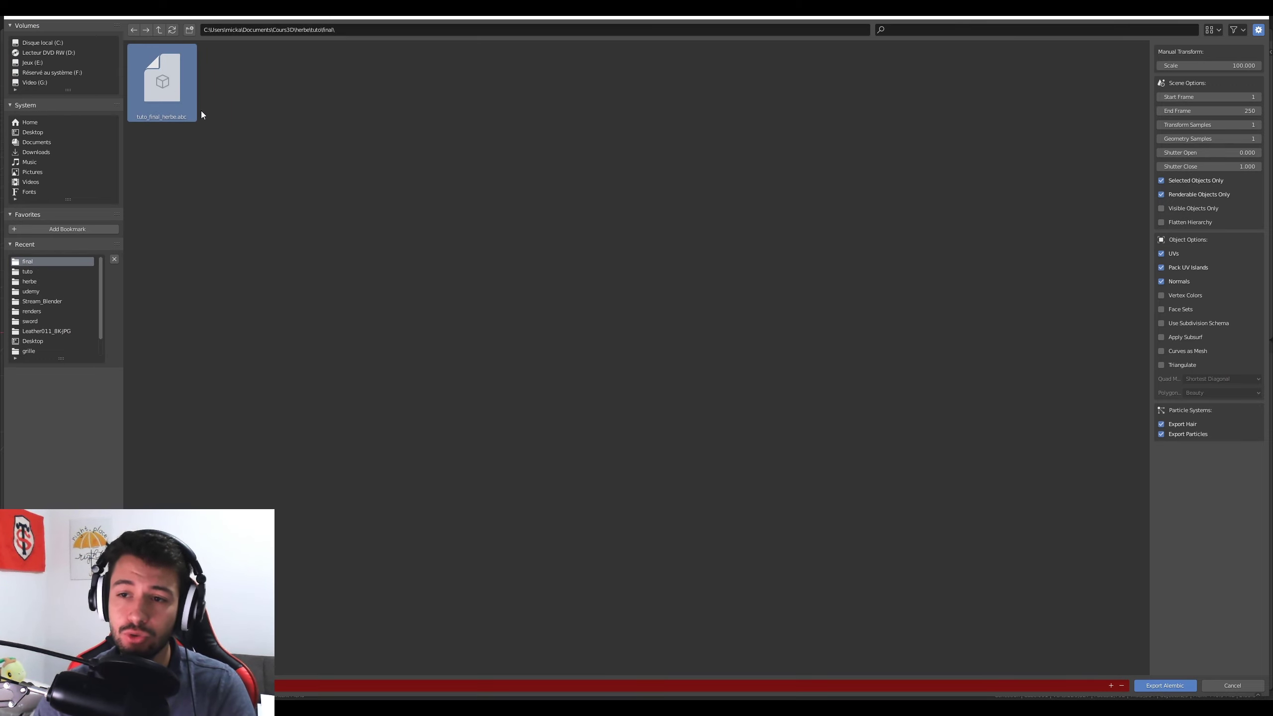
Step: Set the Alembic export's end frame to 1
click(1203, 111)
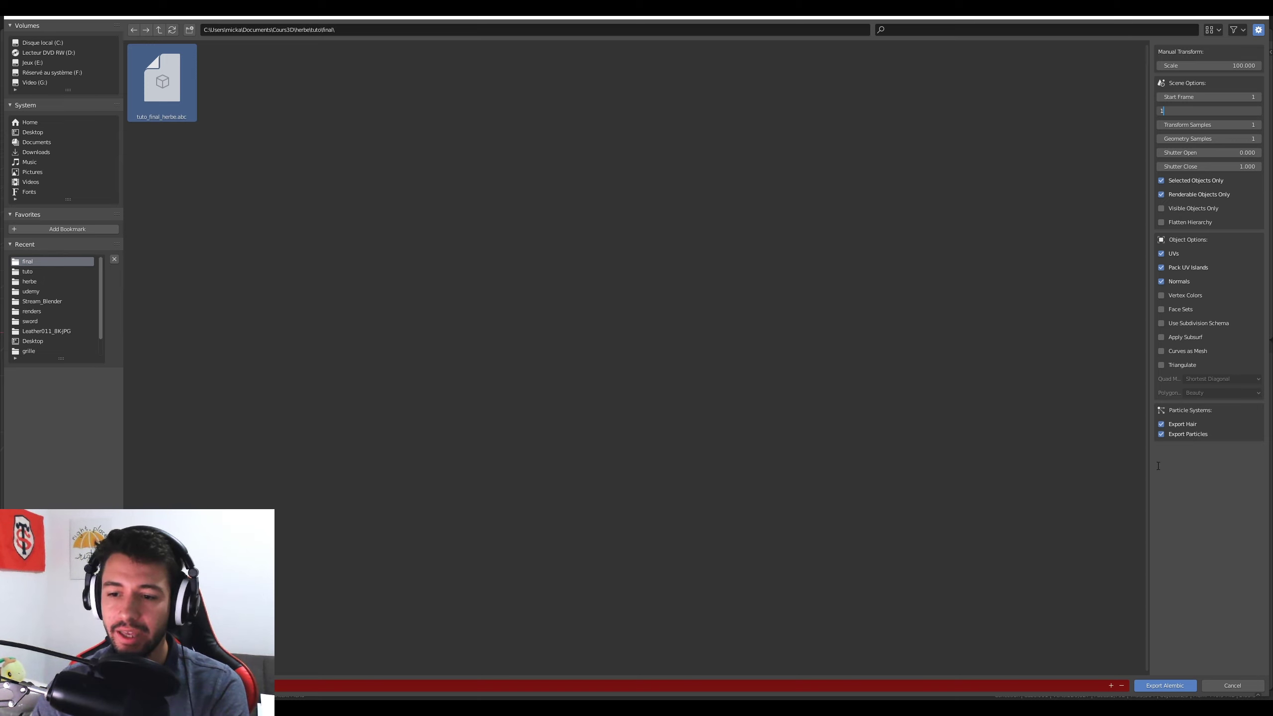
text(1)
key(Return)
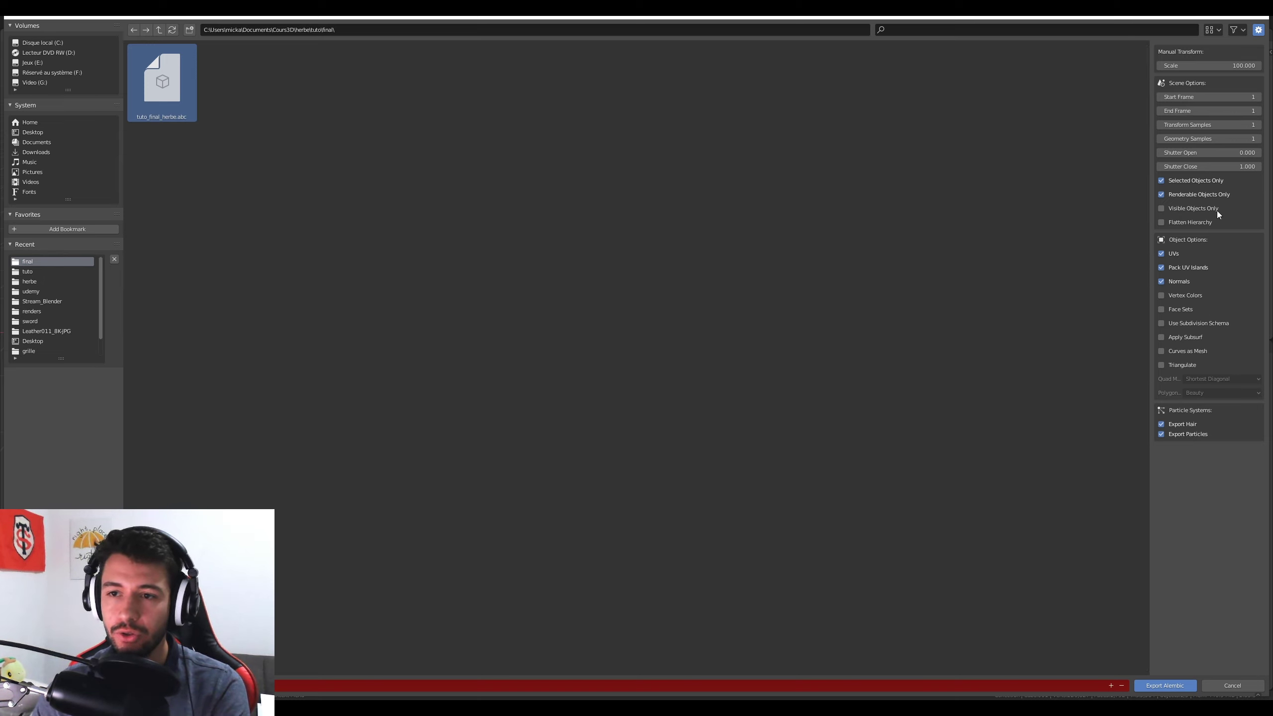
Step: Export the Alembic file from Blender, switch to Unreal Engine and reimport the tuto_final_herbe groom asset
click(1171, 684)
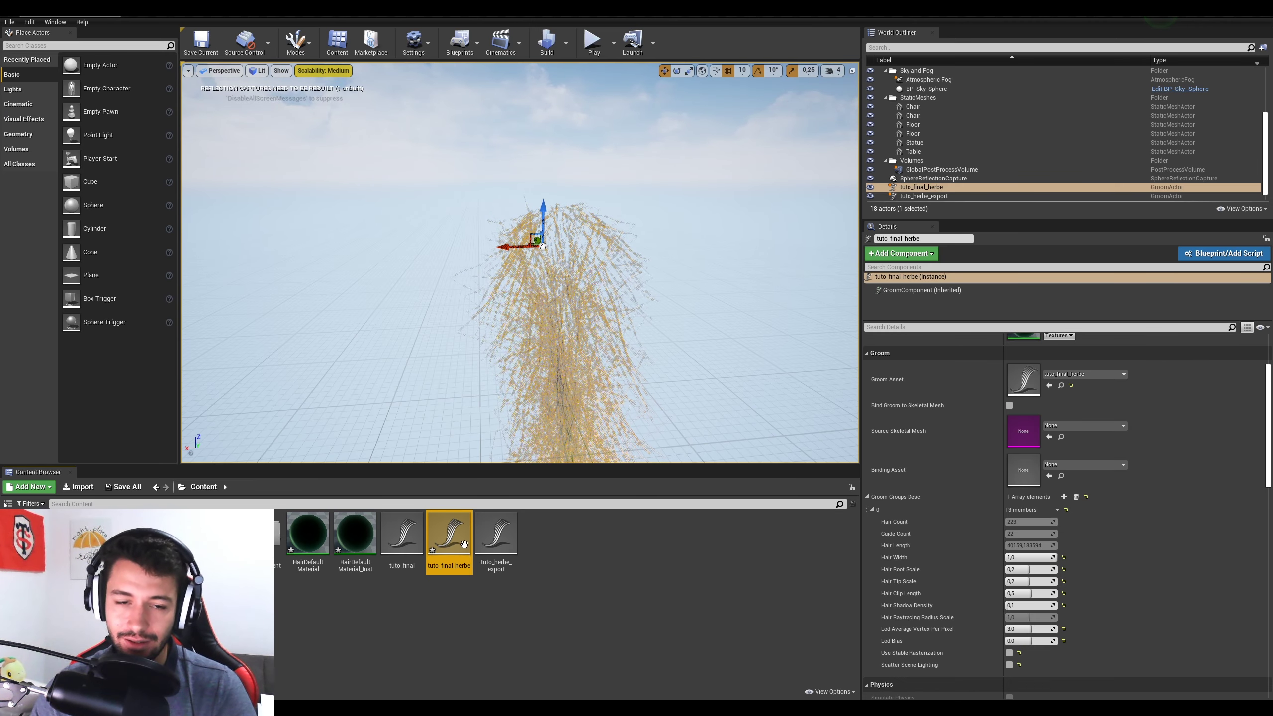
right_click(453, 536)
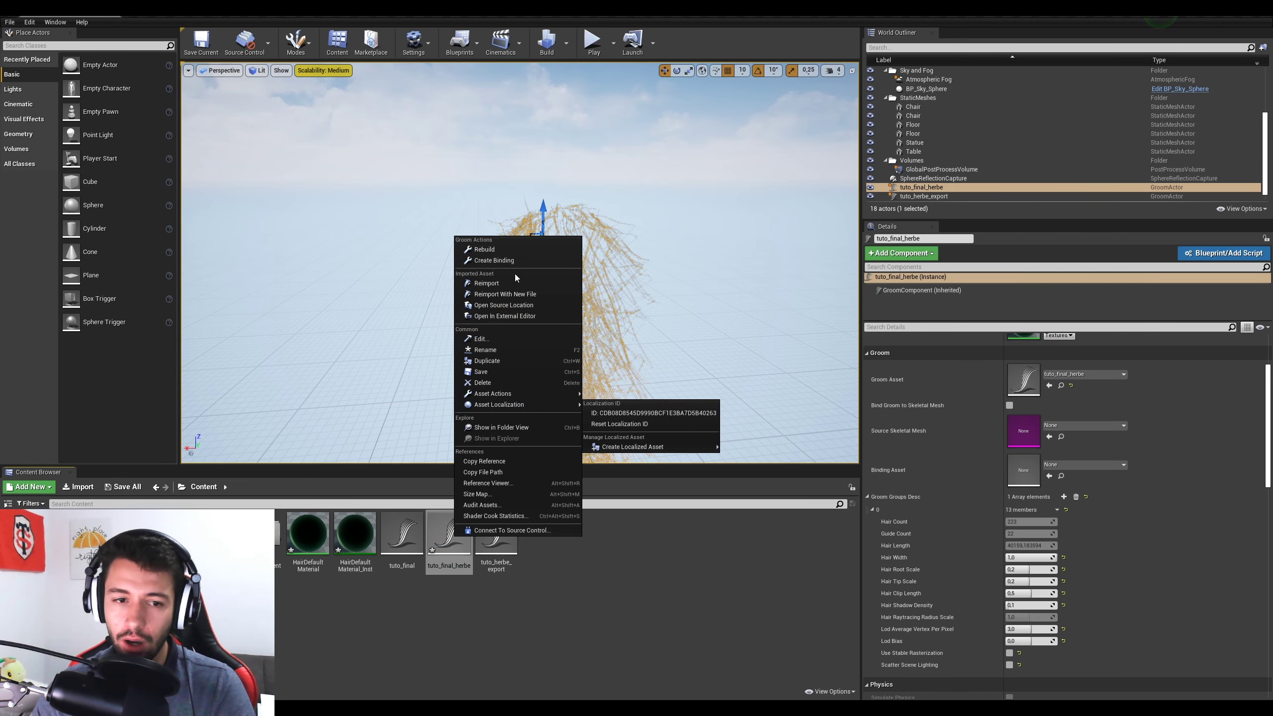
click(509, 286)
click(747, 539)
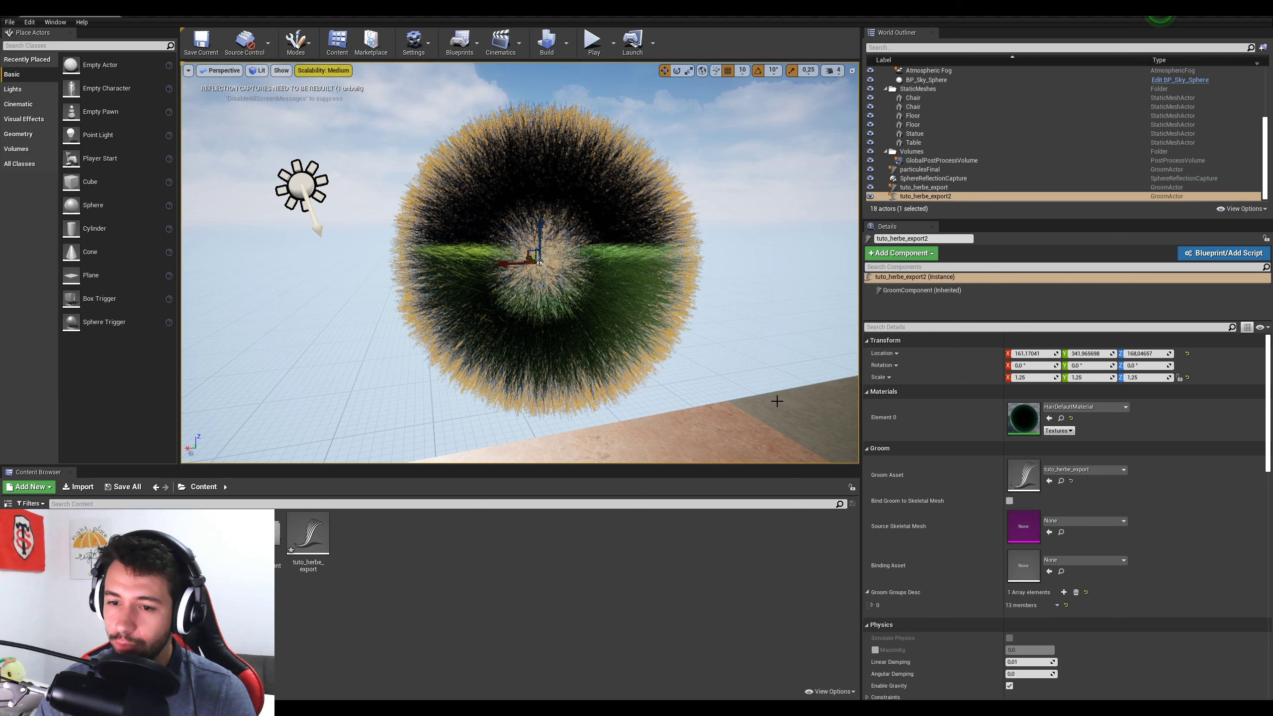
Step: Enable simulation in the solver settings of the tuto_herbe_export groom asset and move the groom in the level to test its strands
double_click(1023, 475)
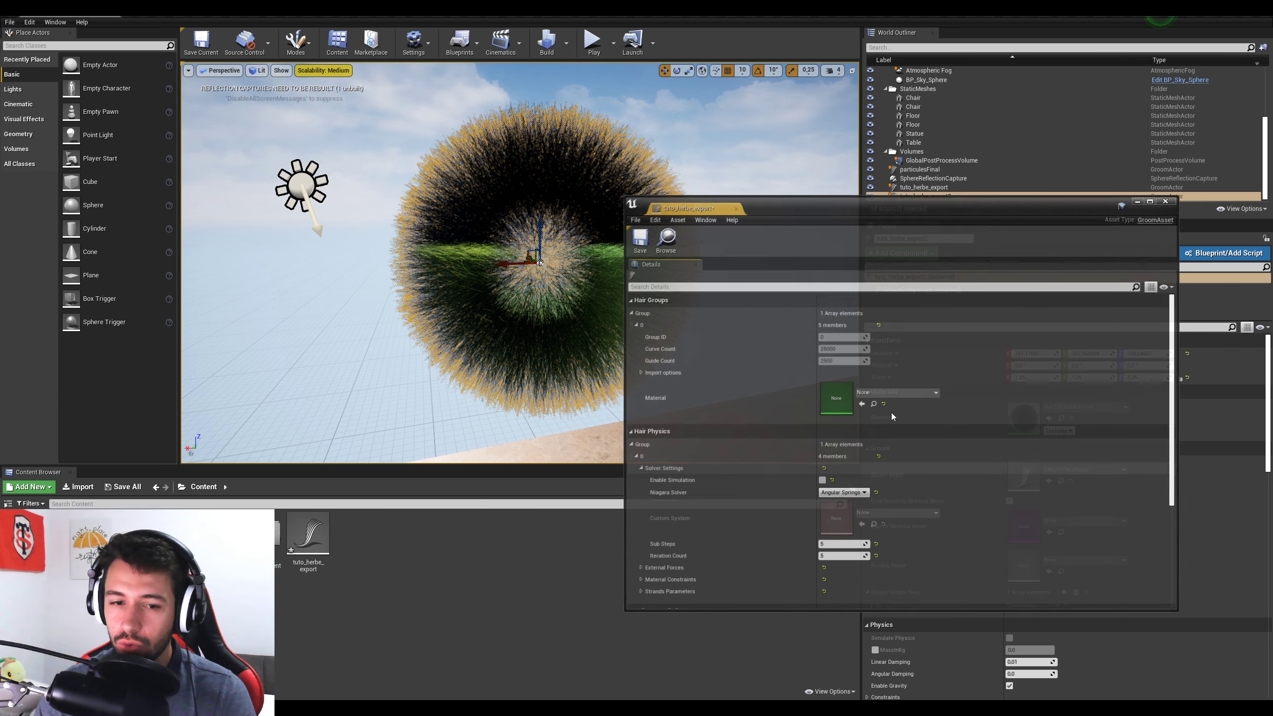
click(822, 480)
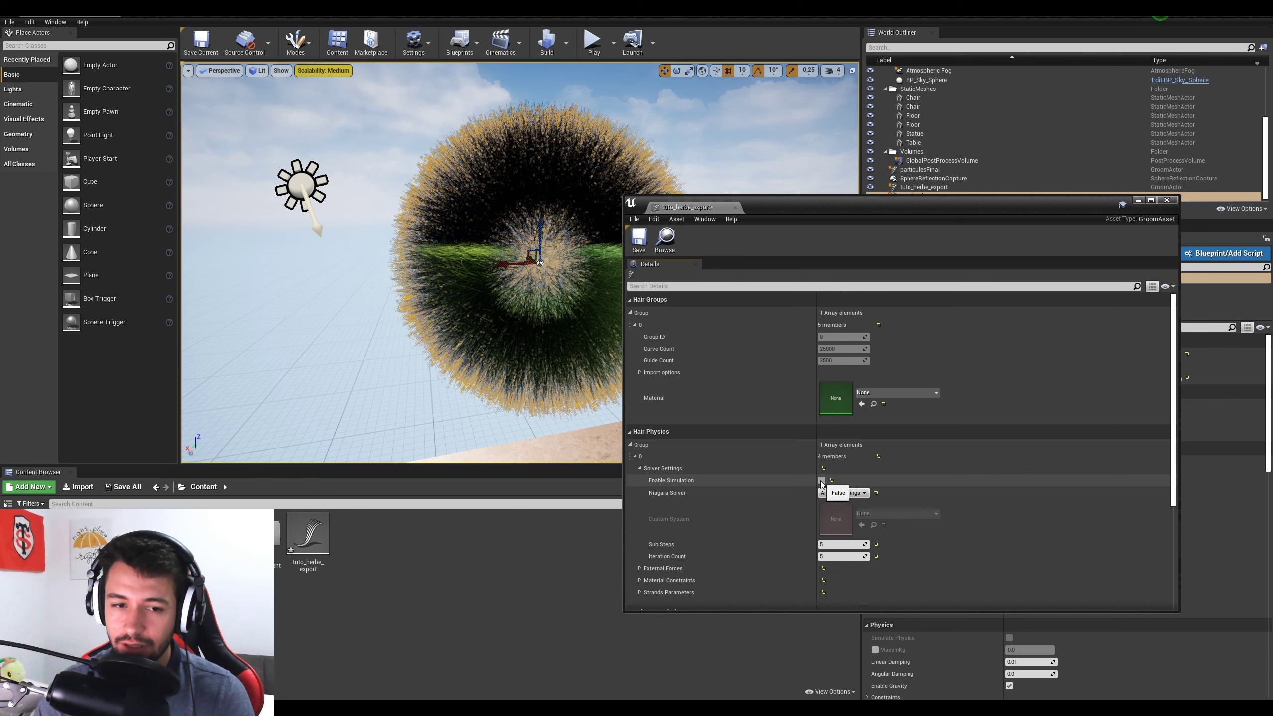
click(1167, 201)
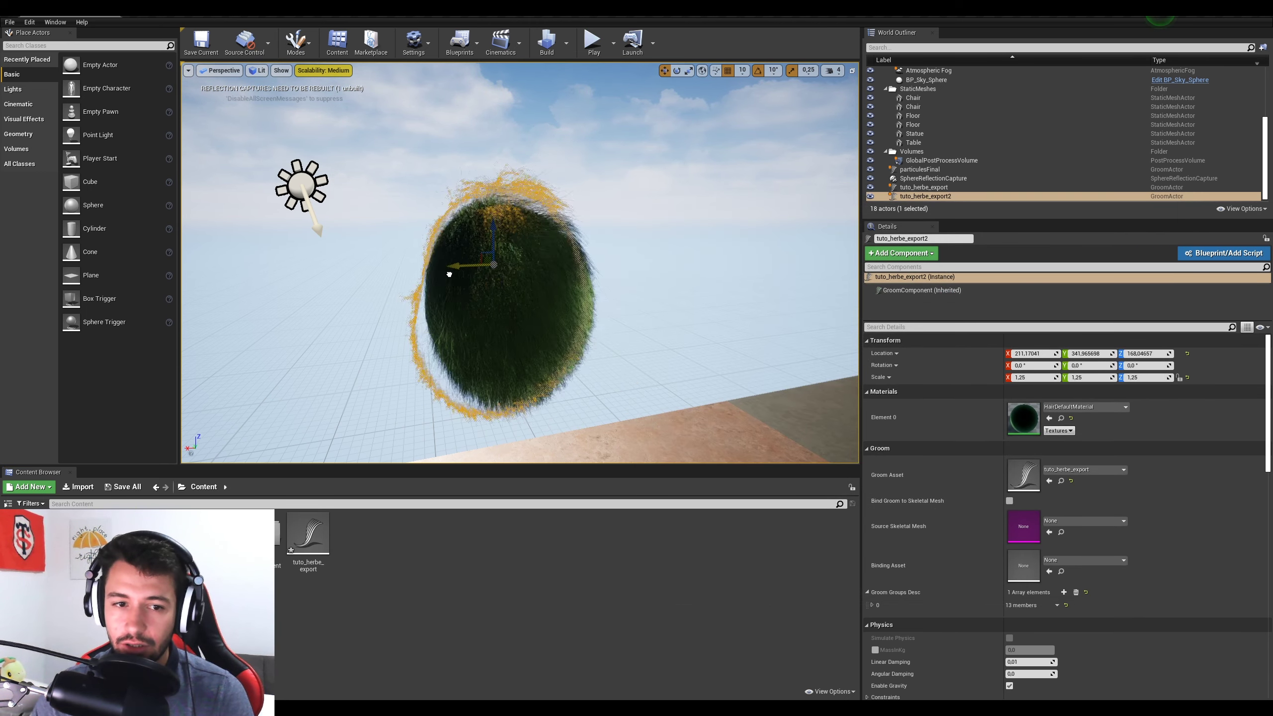
drag(449, 275, 526, 307)
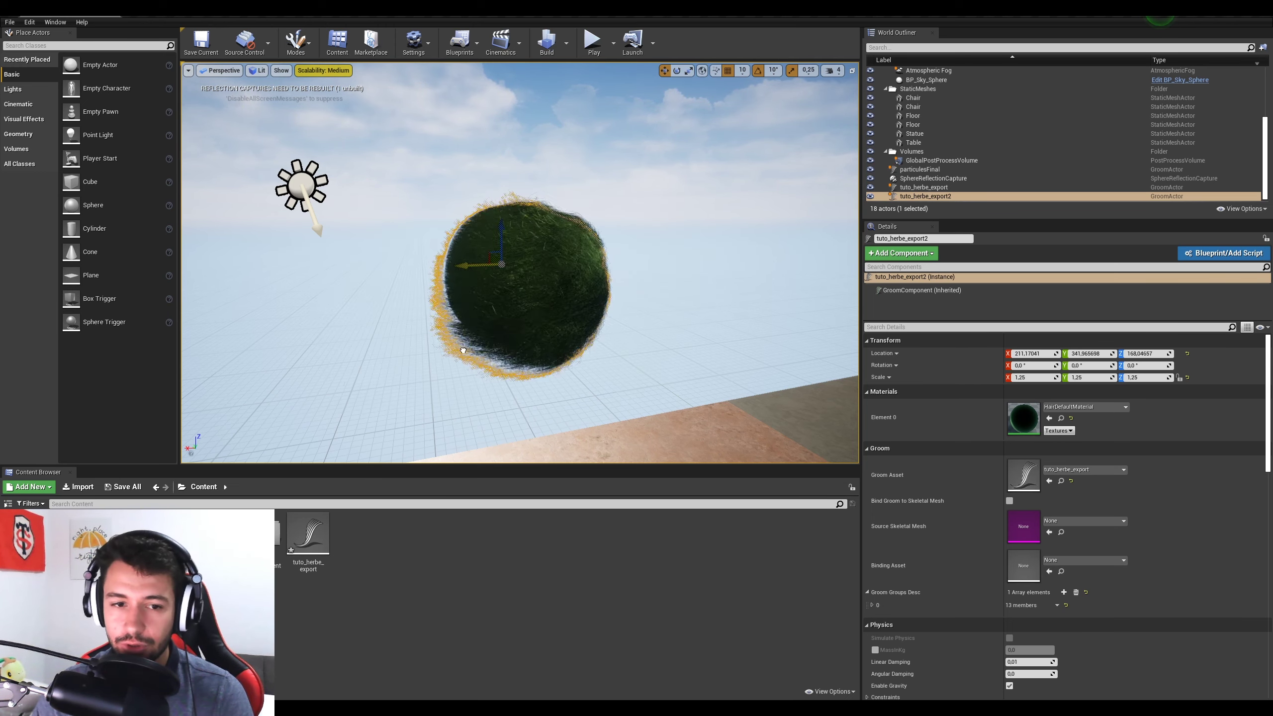
Step: Reopen the tuto_herbe_export groom asset beside the viewport and set the X air velocity in its external forces to 50
double_click(1024, 474)
drag(902, 205, 667, 160)
scroll(502, 445, down, 3)
click(405, 427)
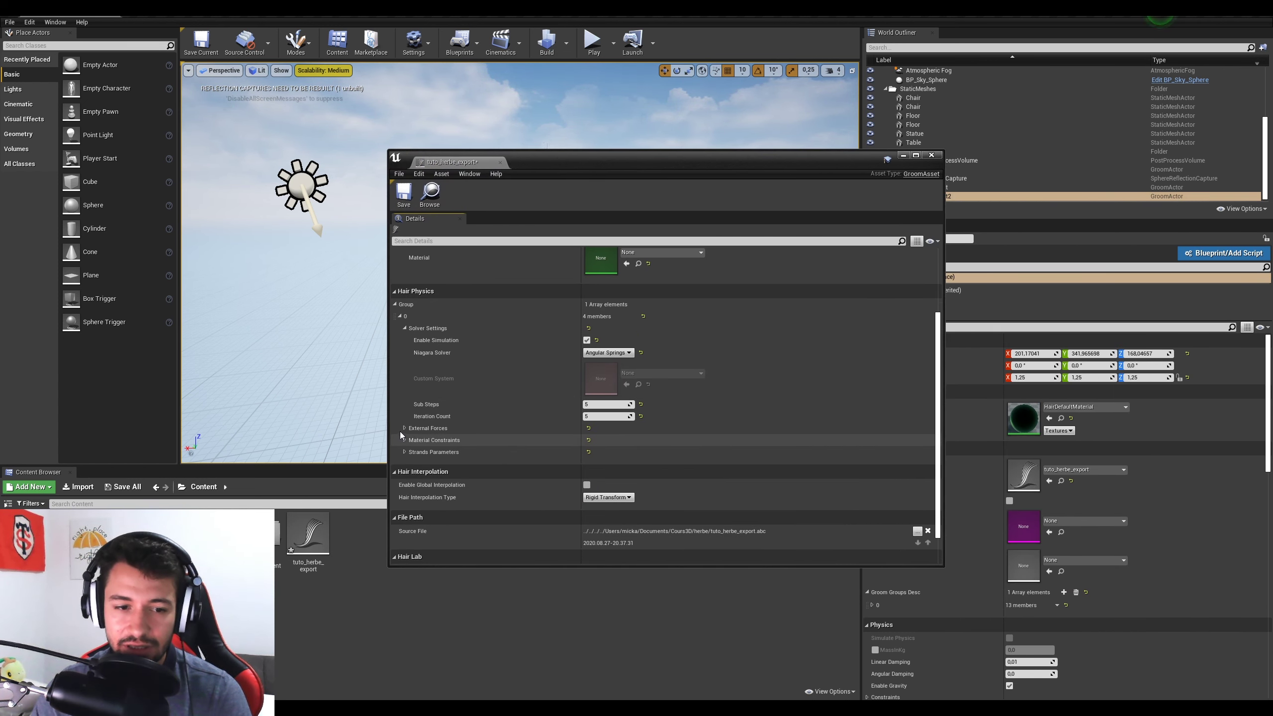
drag(701, 166, 1016, 168)
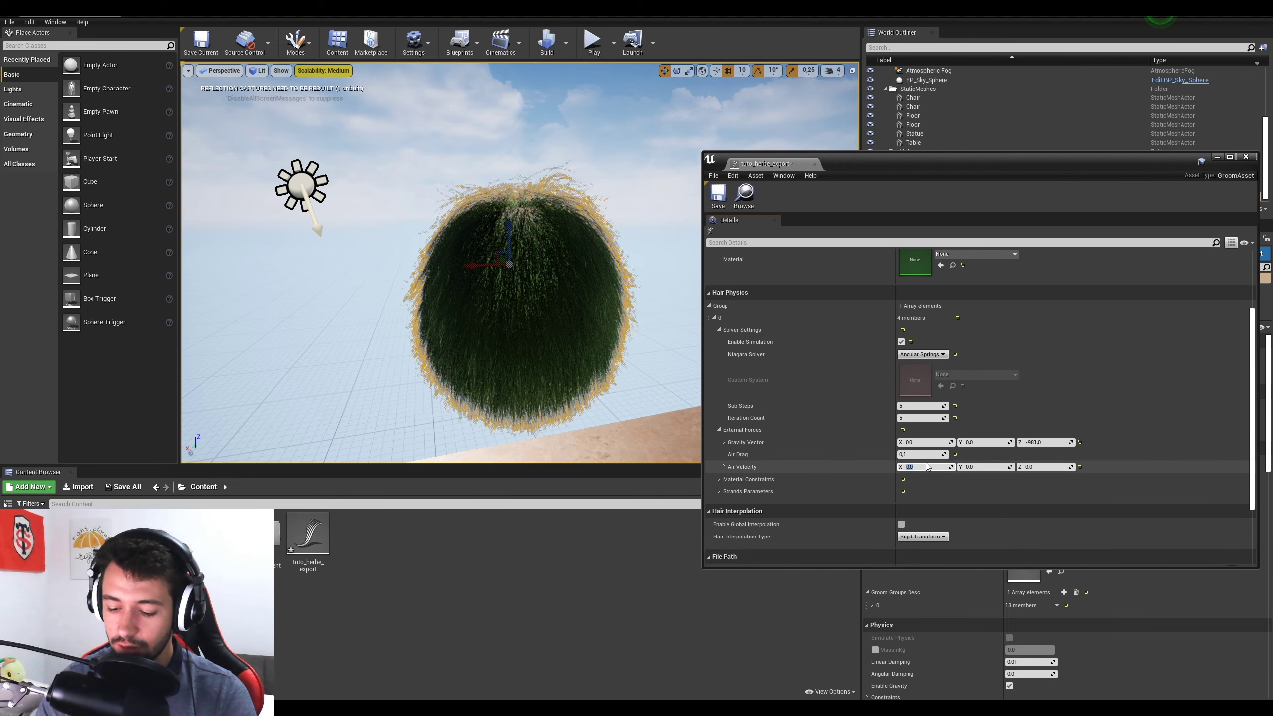
text(50)
key(Return)
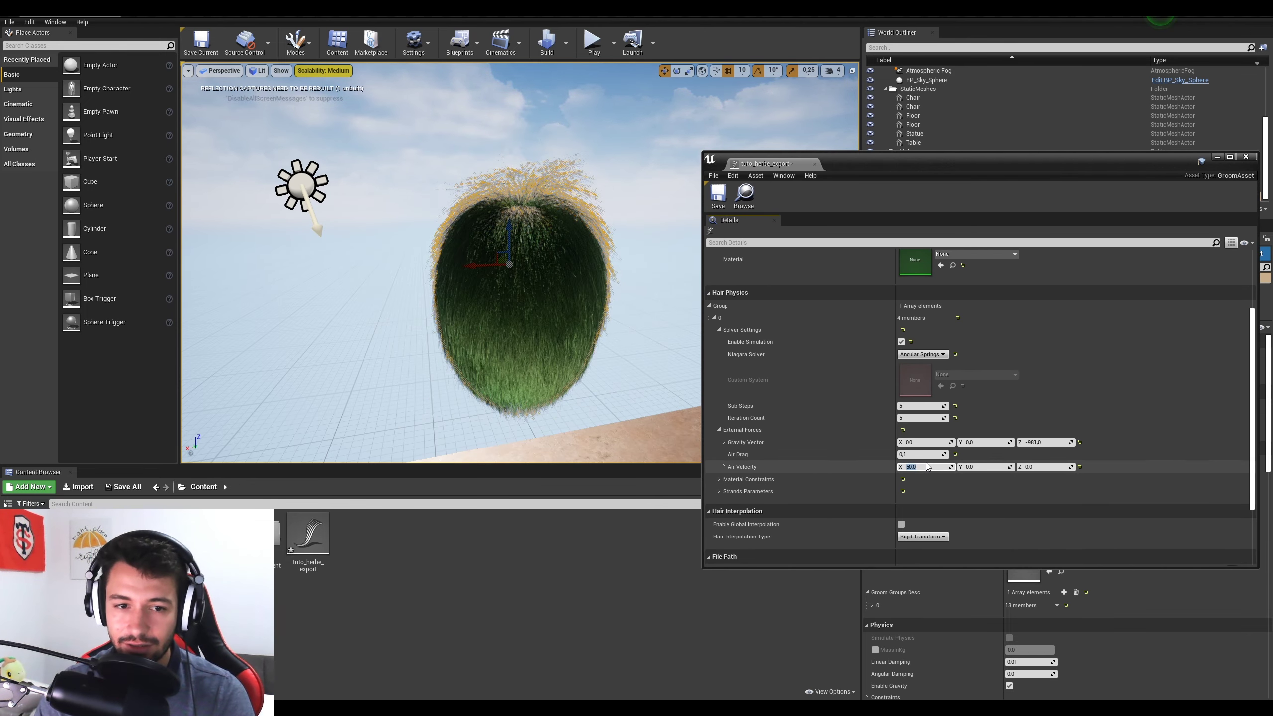
Step: Set the groom's air drag to 1 and its X air velocity to 500
click(921, 454)
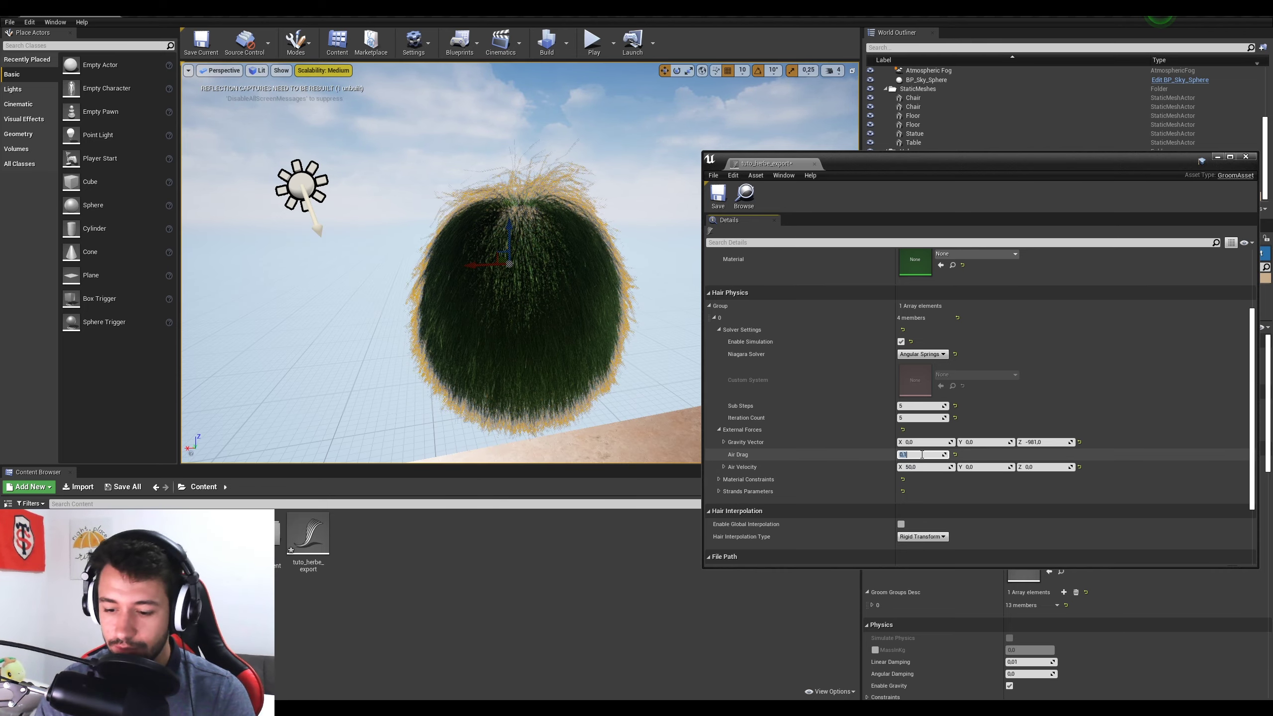
text(1)
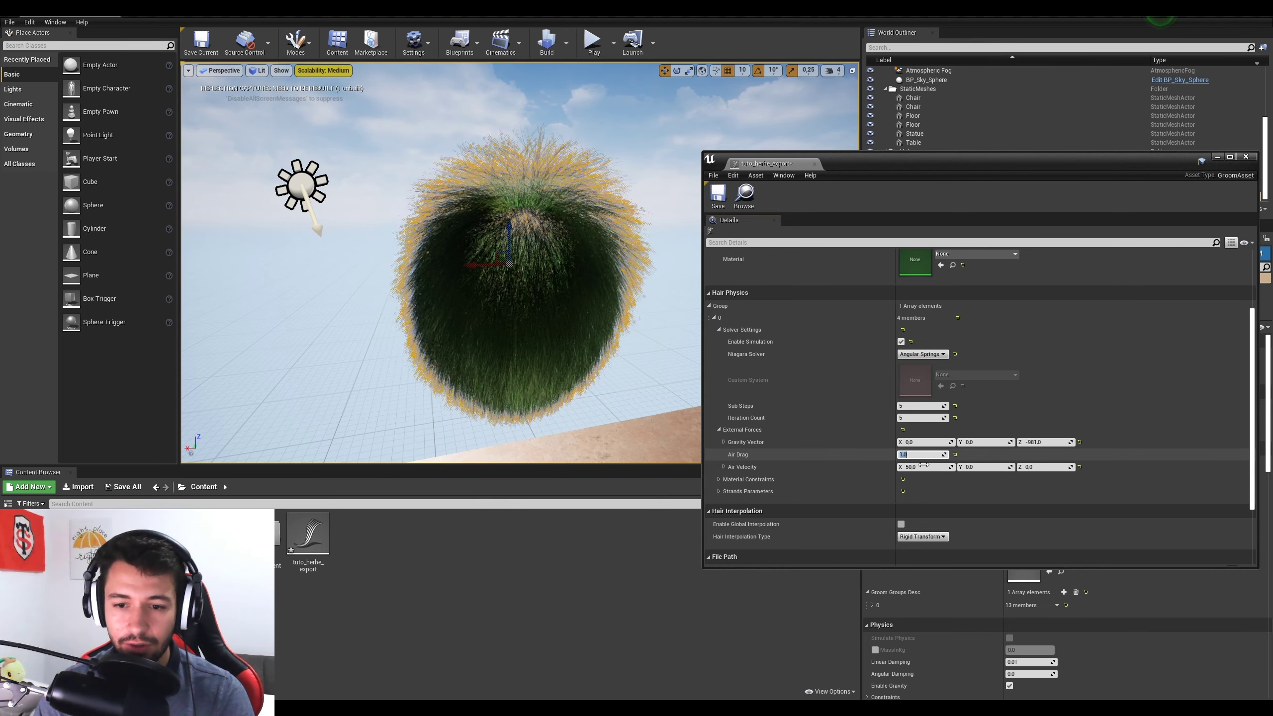
click(925, 467)
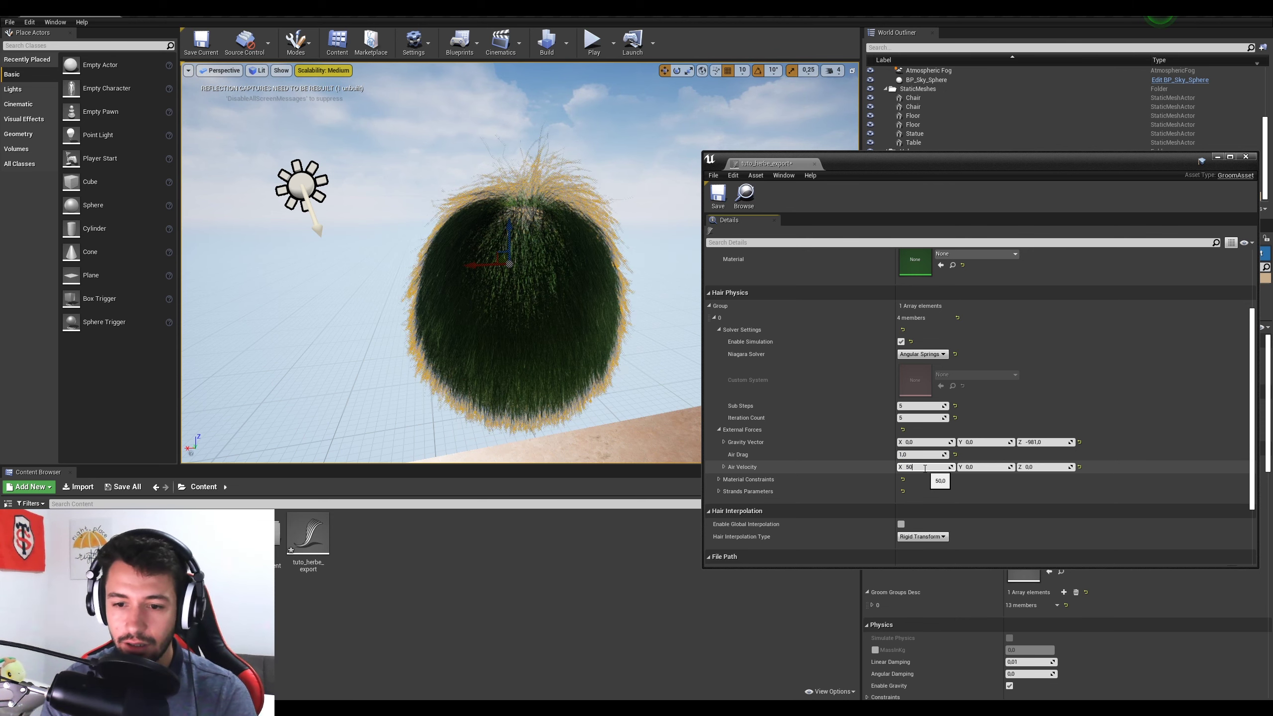
text(500)
key(Return)
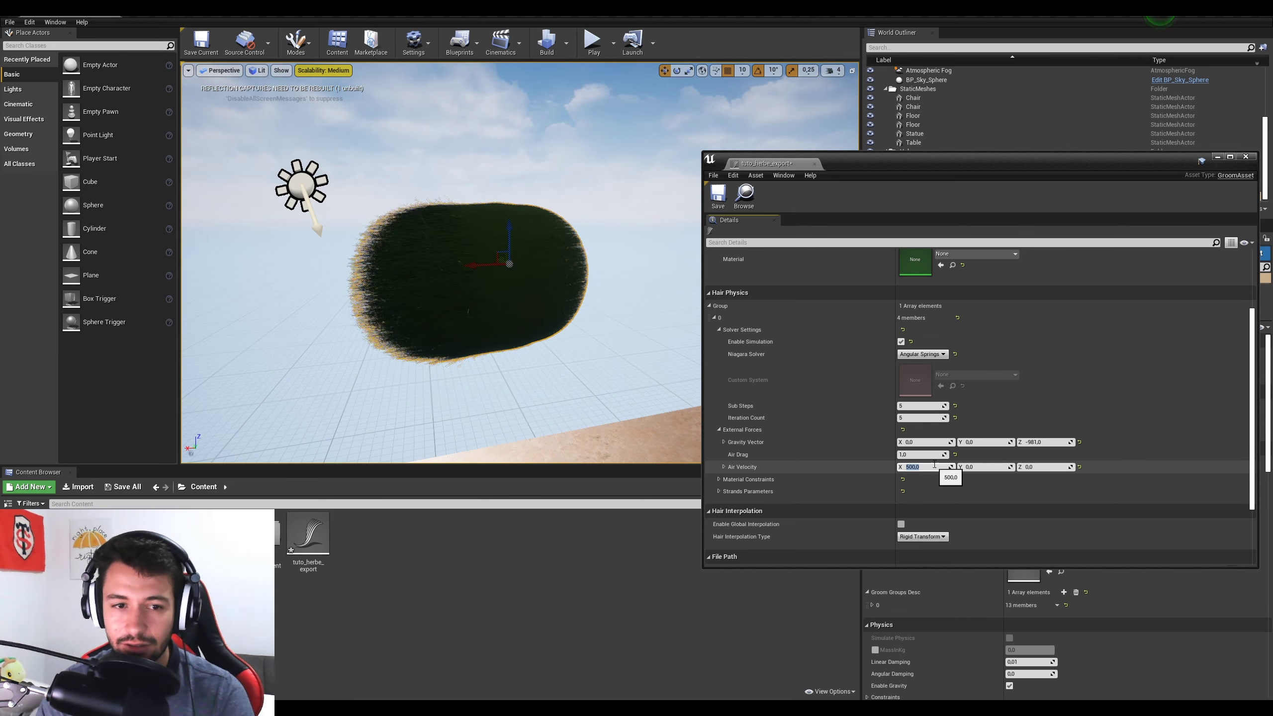
Step: Restore the air drag to 0.1 and the X air velocity to 0, and close the groom asset
click(918, 455)
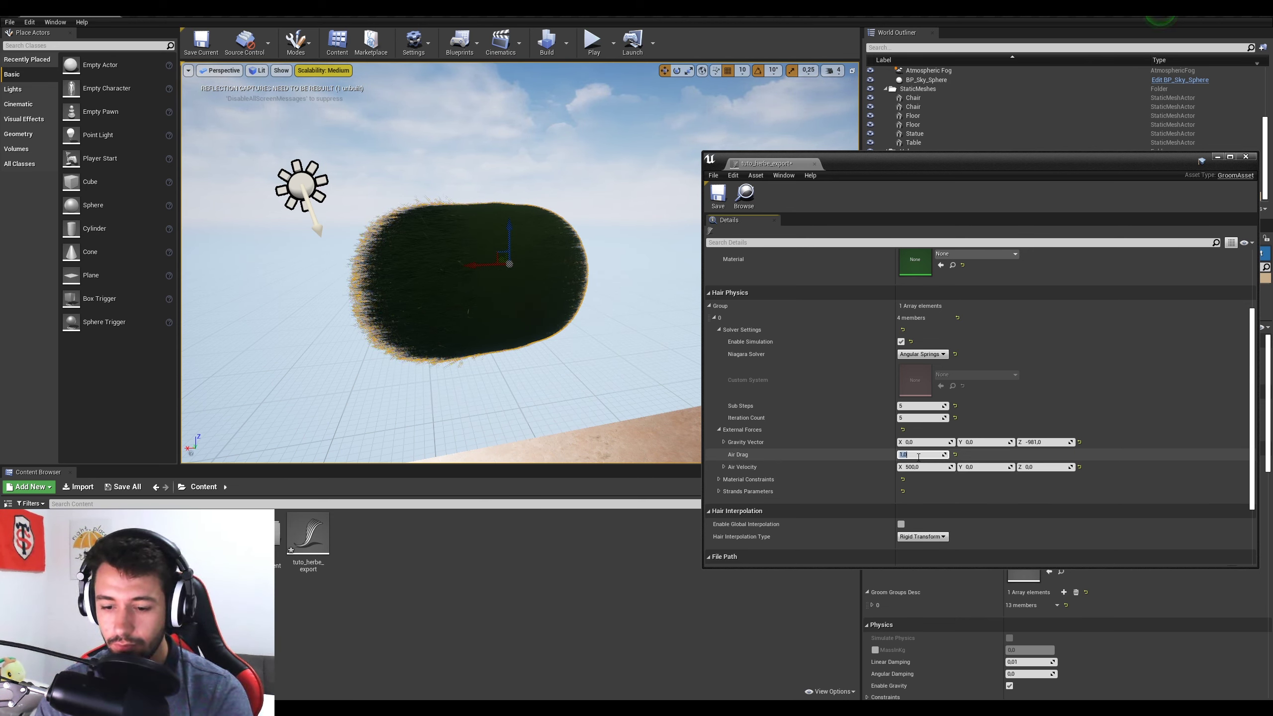
click(925, 467)
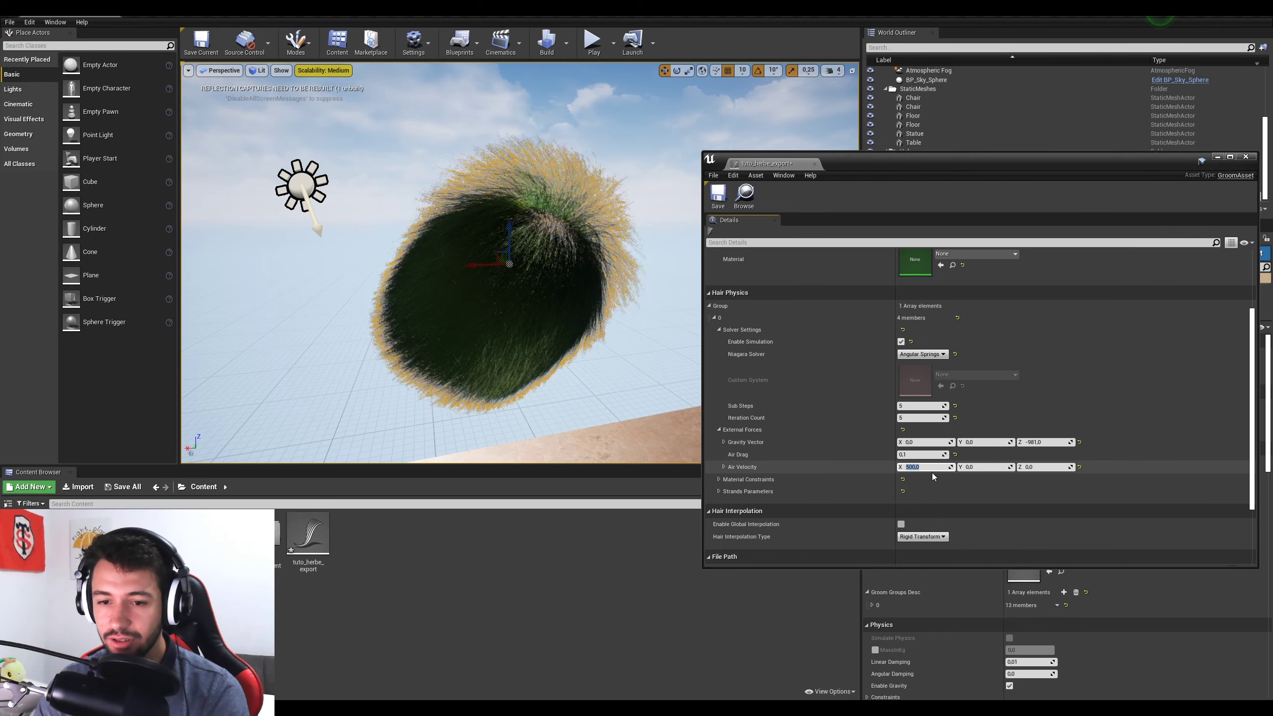
key(Return)
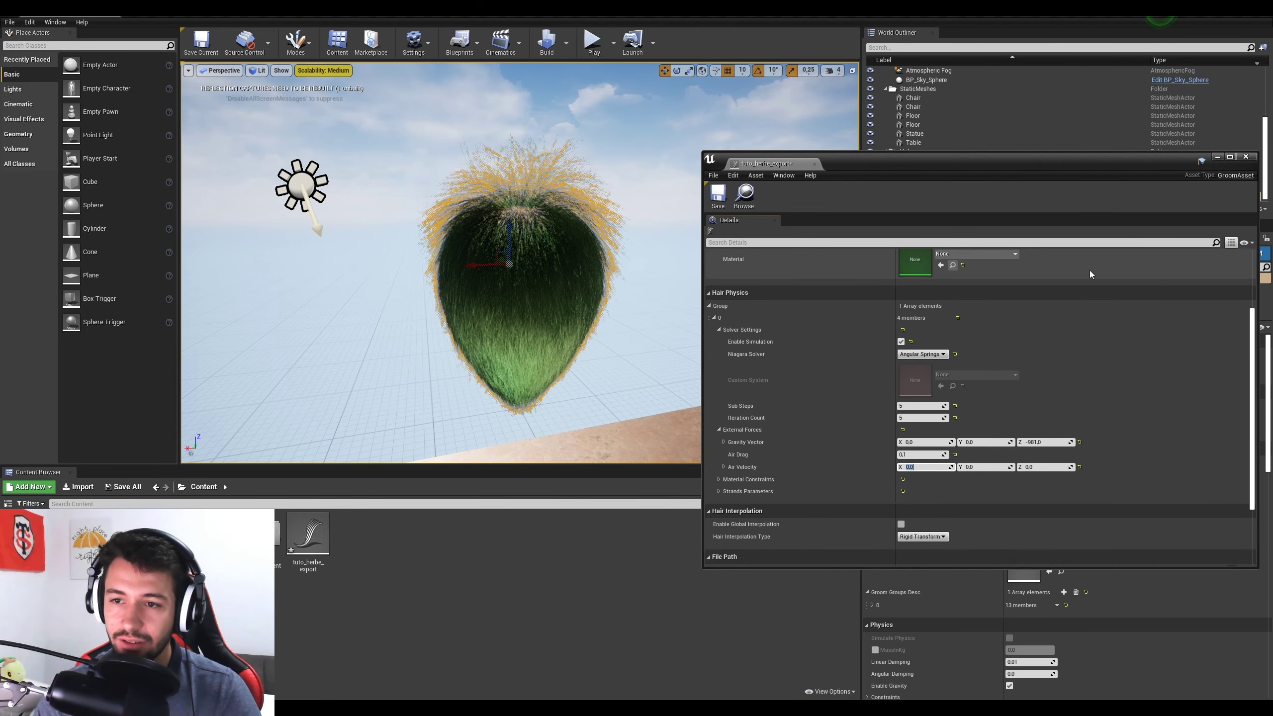
click(1246, 157)
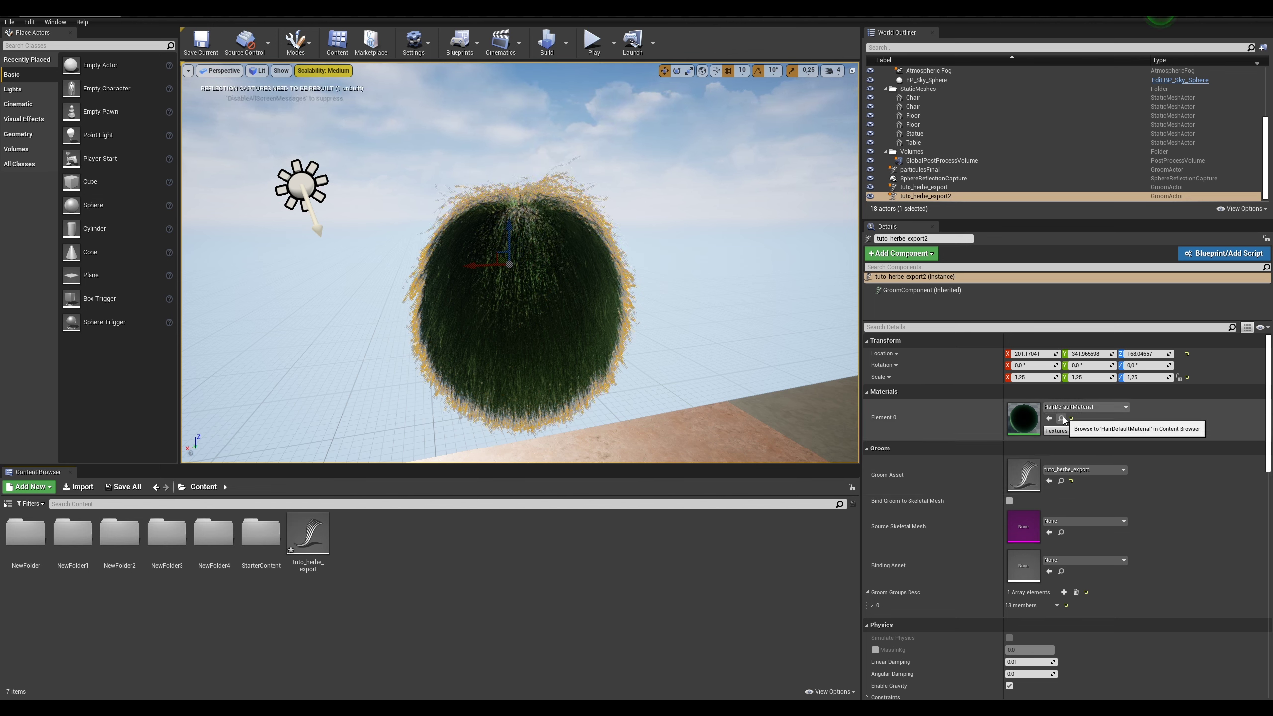
Step: Locate the groom's HairDefaultMaterial in the HairStrands Materials folder and copy it into the project's Content folder
click(1062, 418)
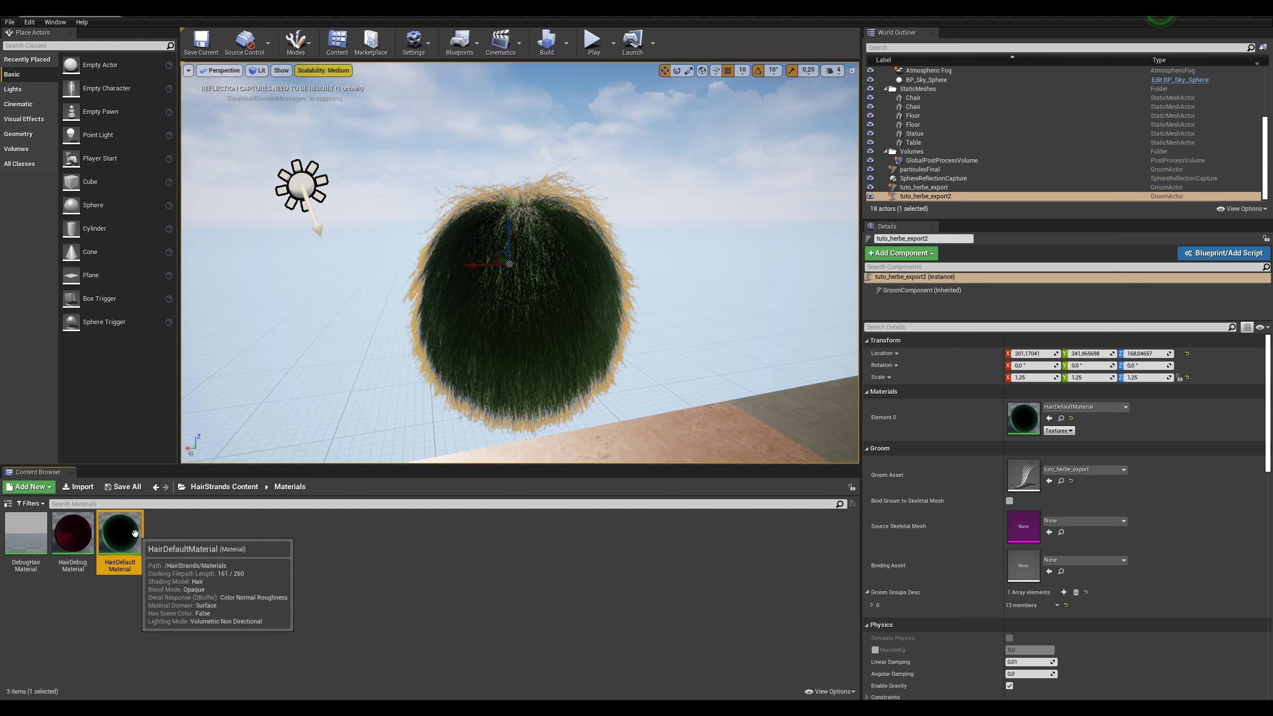
click(156, 487)
click(156, 487)
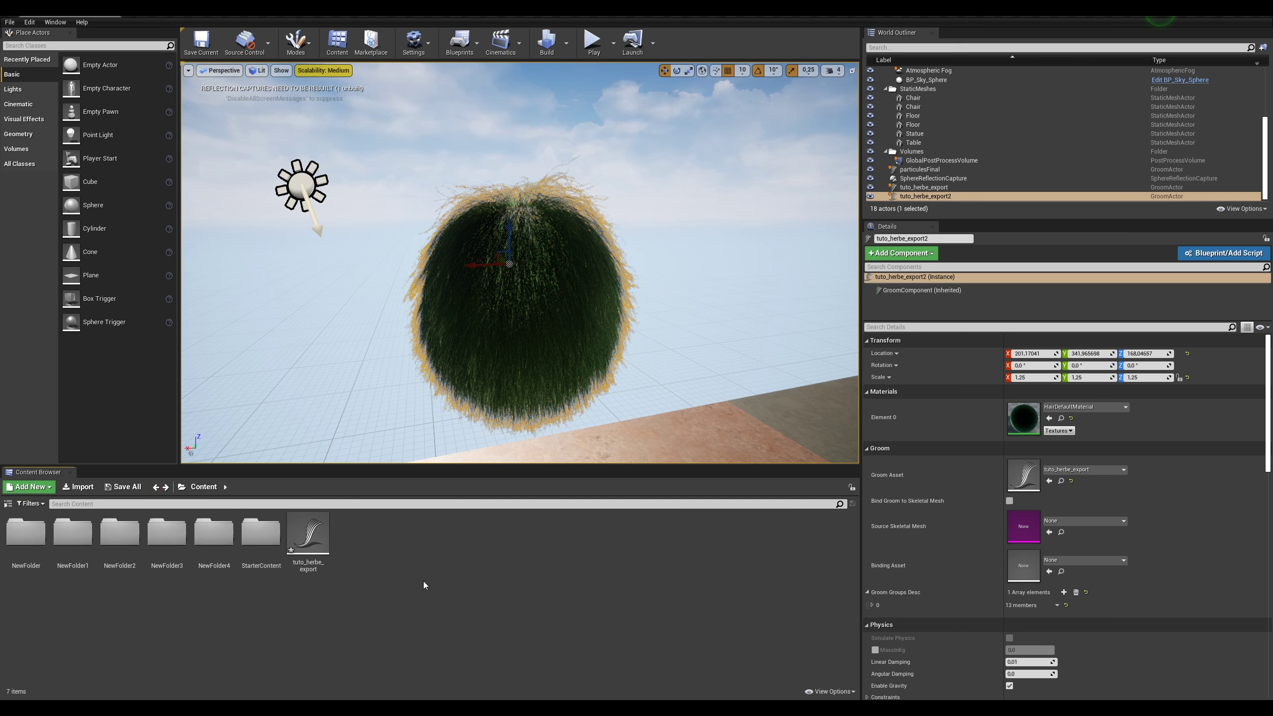
key(ctrl+v)
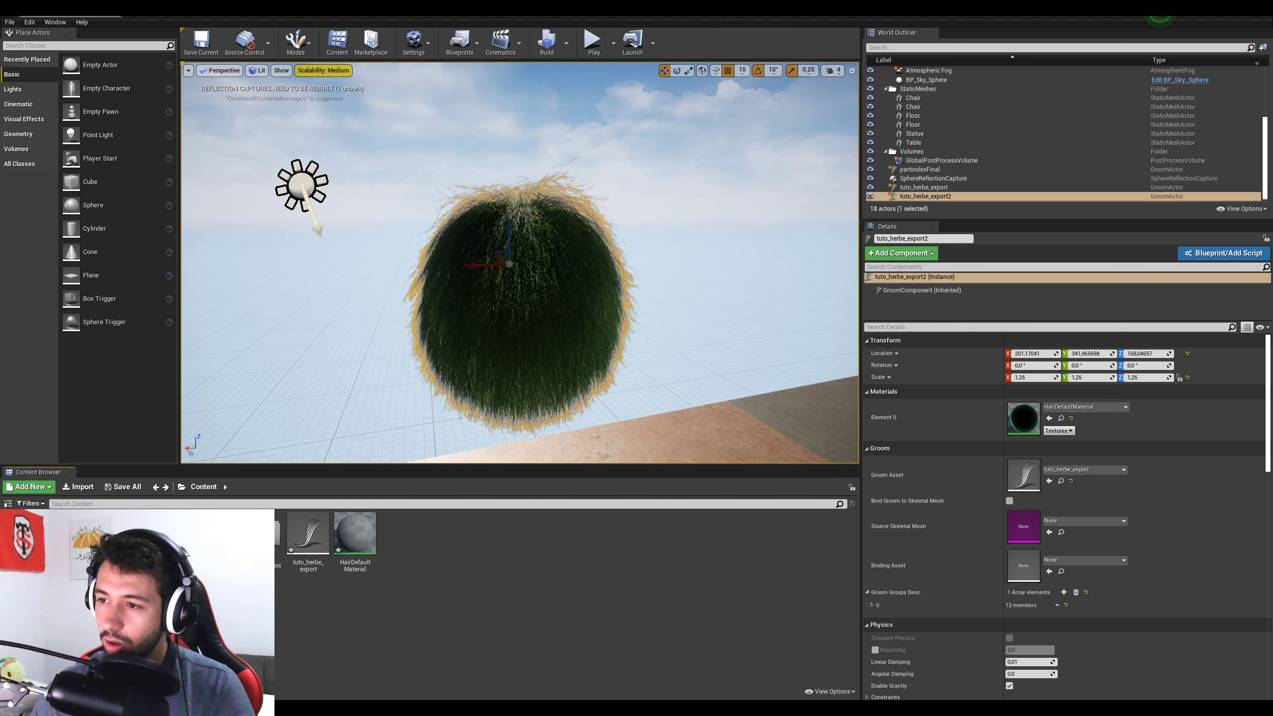
Step: Convert the green base colour constant of the copied HairDefaultMaterial to a parameter named Color, and save and close the material
double_click(355, 535)
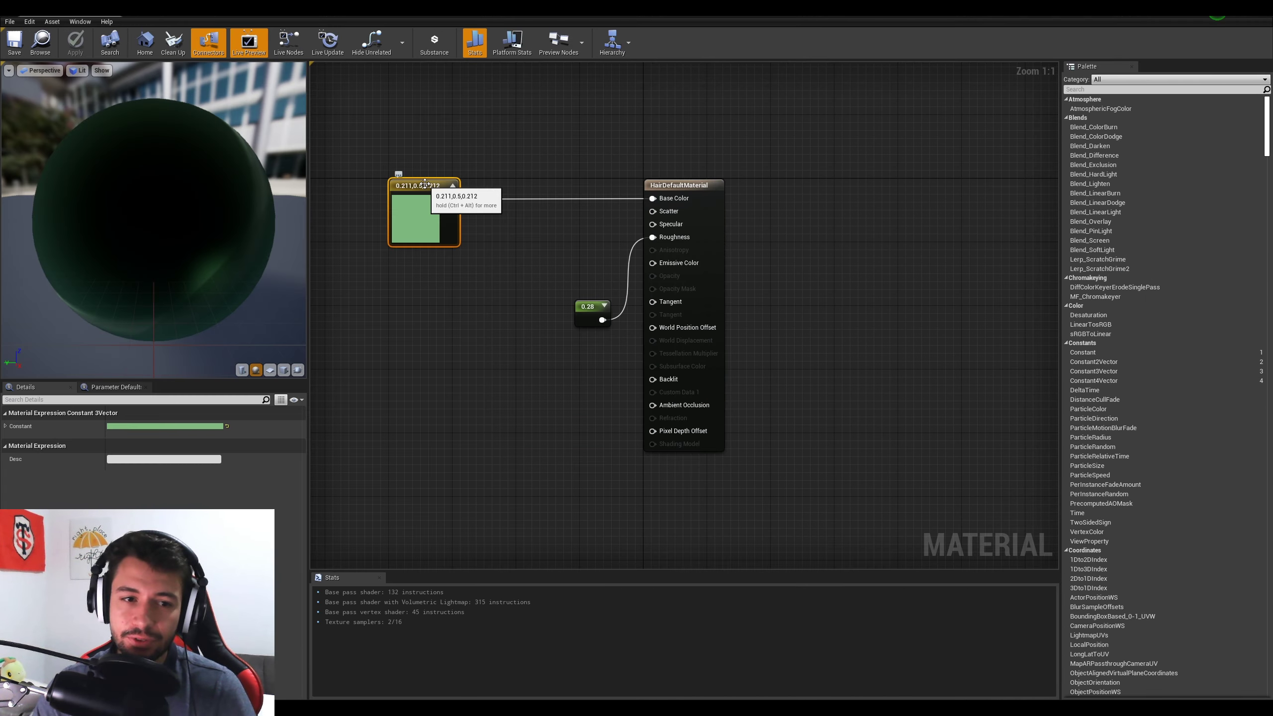
right_click(426, 184)
click(453, 189)
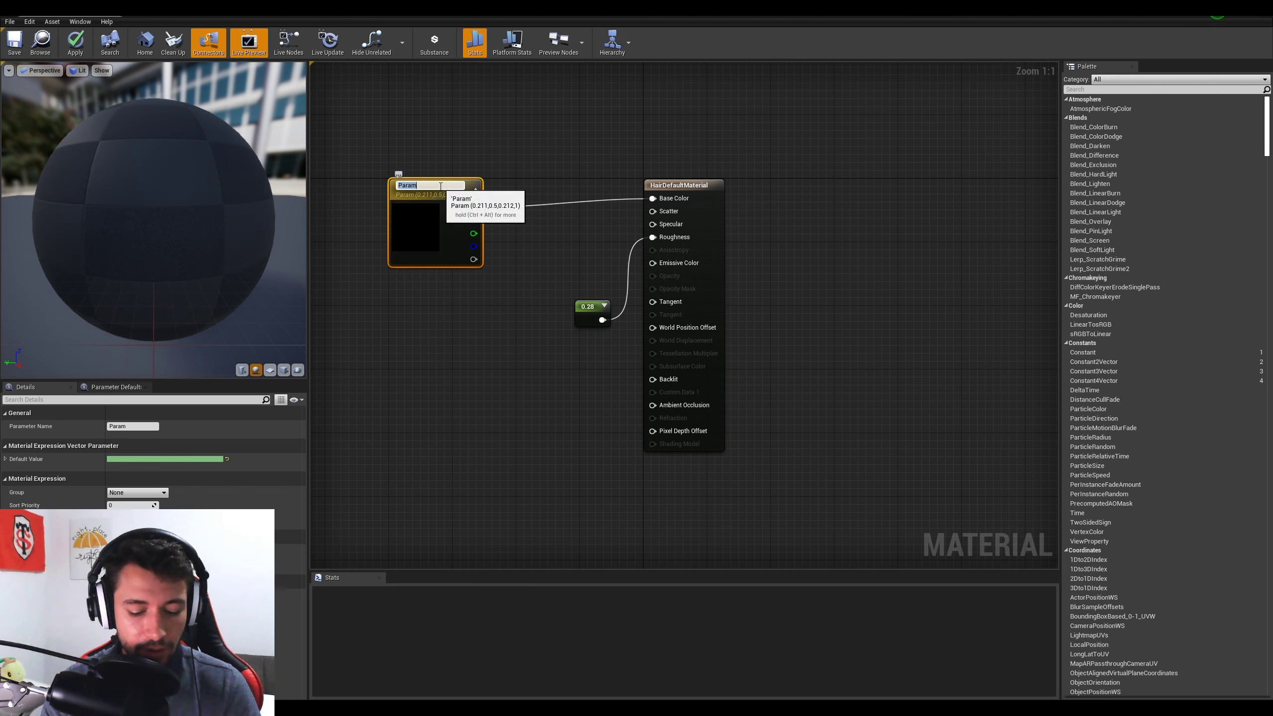
text(Color)
key(Return)
click(444, 335)
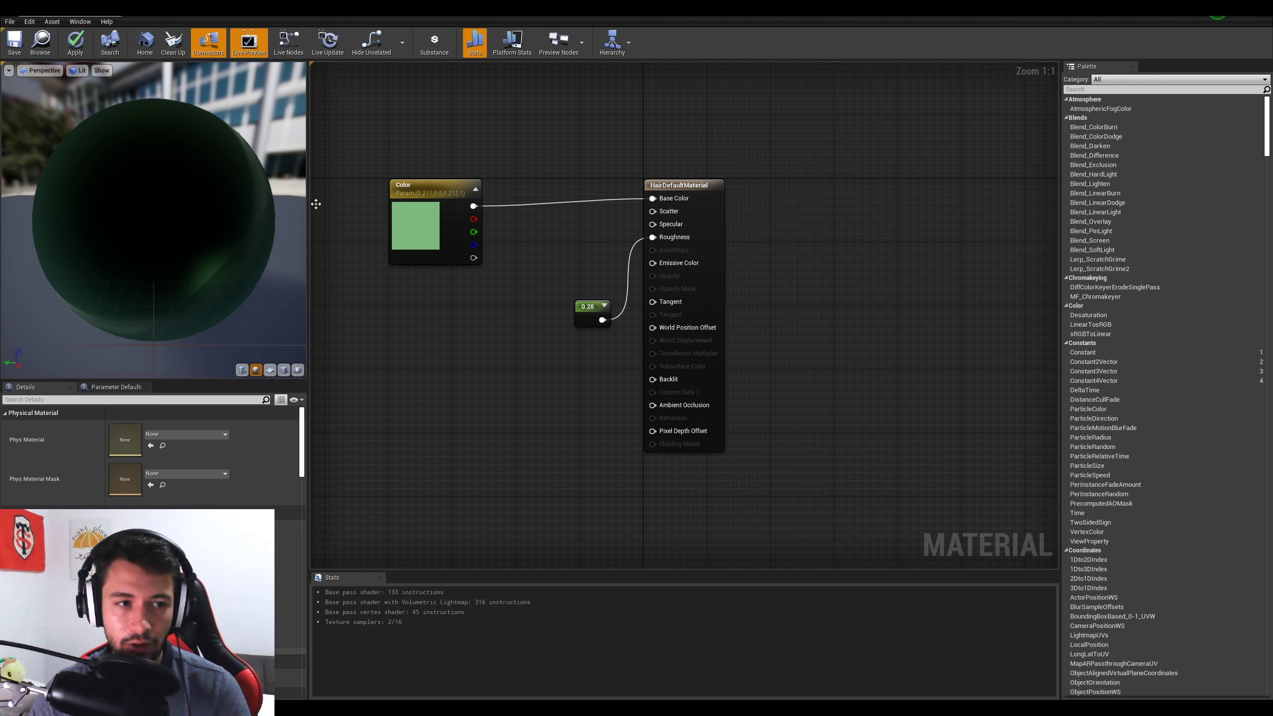
click(15, 44)
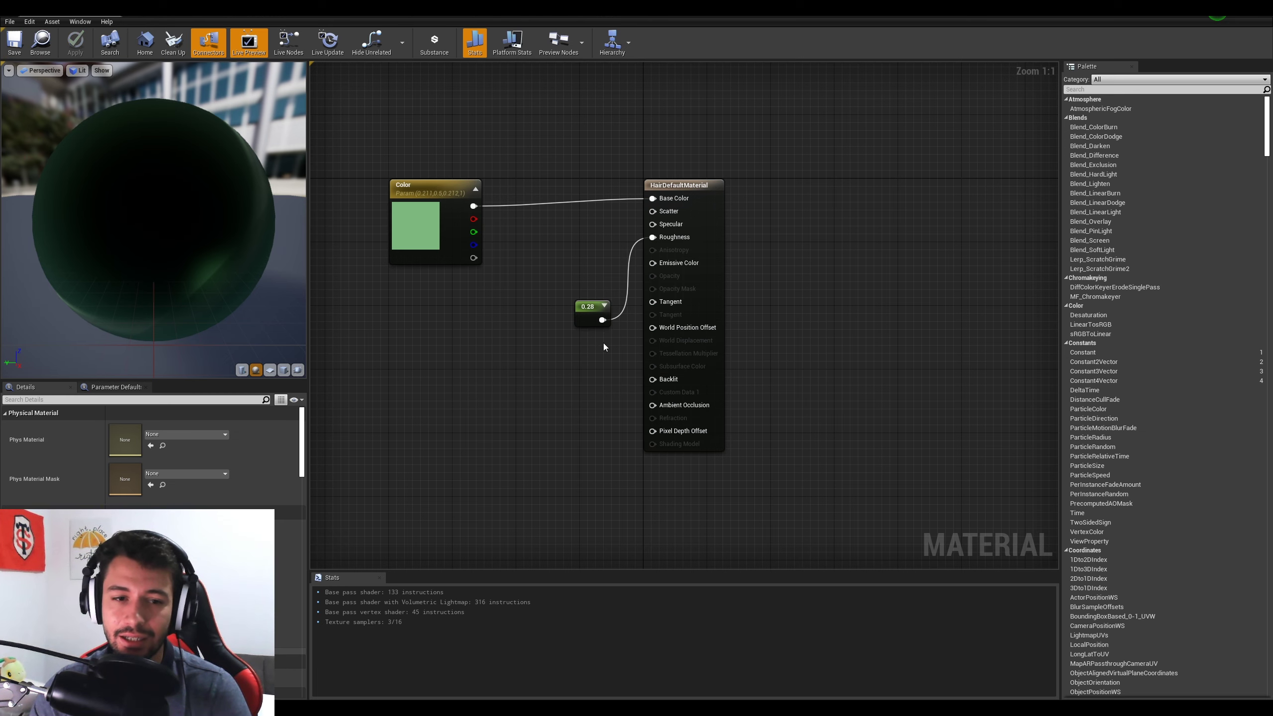
click(1264, 7)
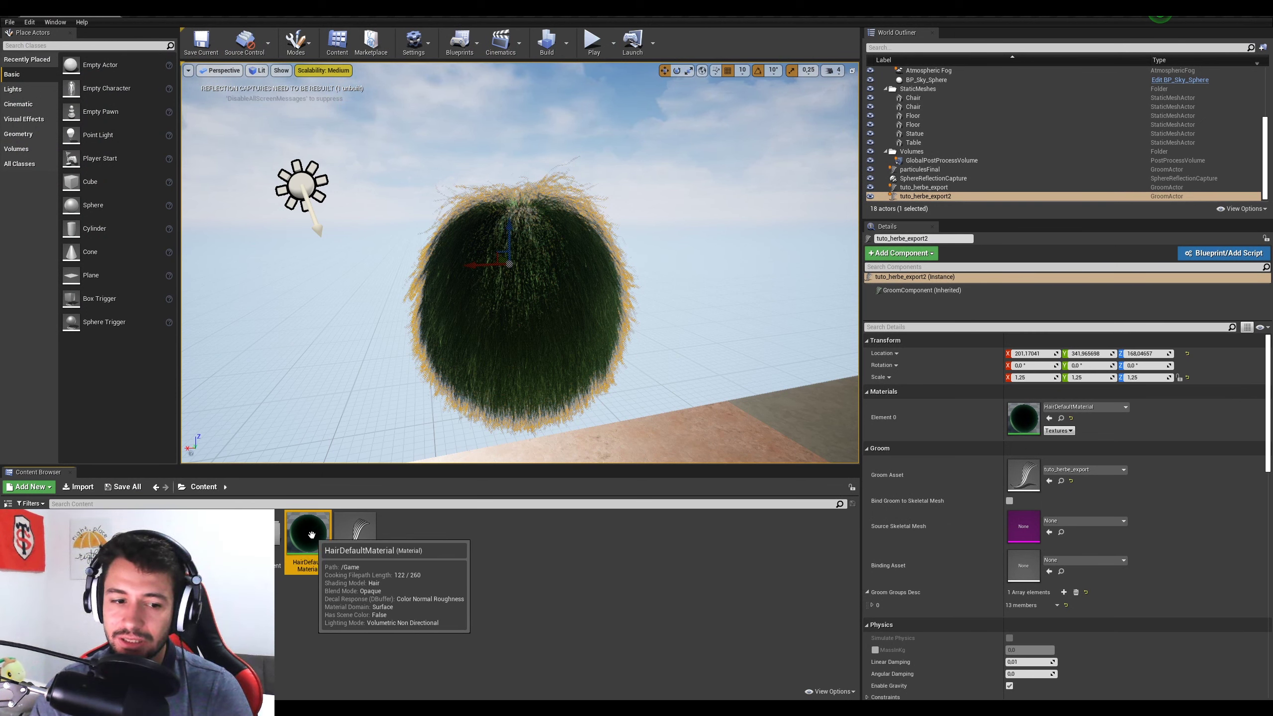
Step: Create a material instance from the copied HairDefaultMaterial and assign it to the grass groom in the level
right_click(311, 534)
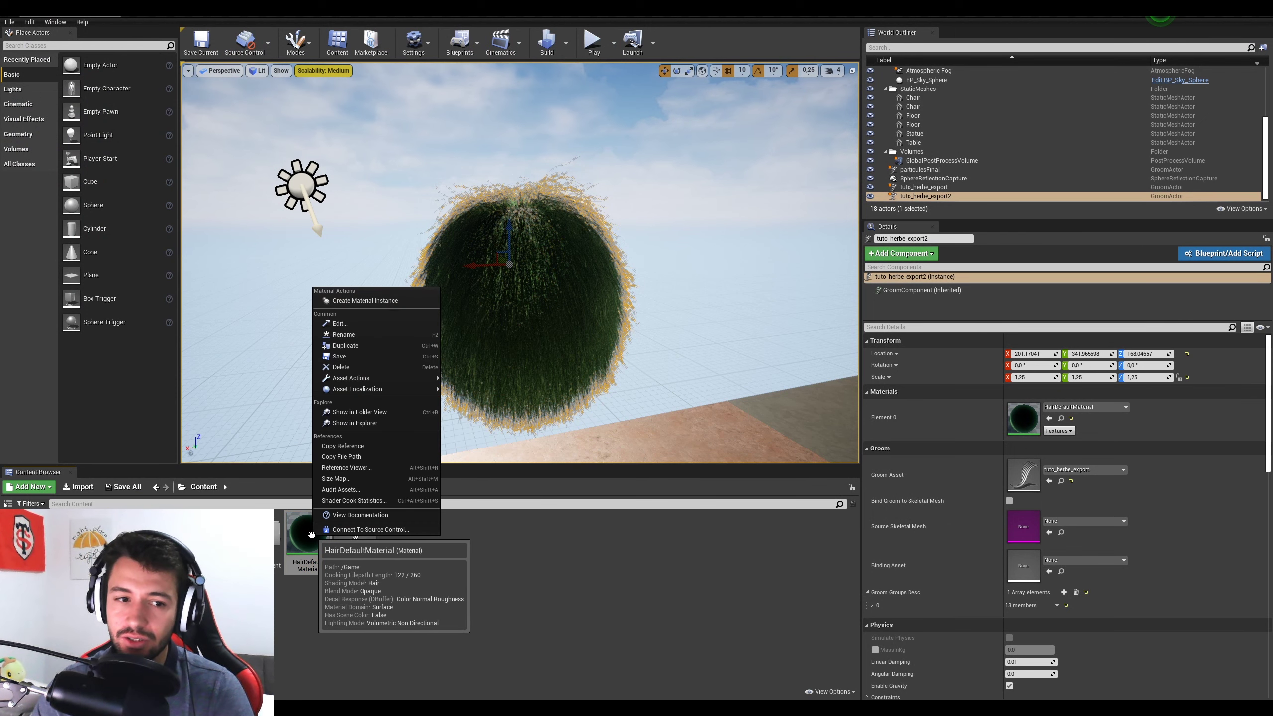
click(359, 304)
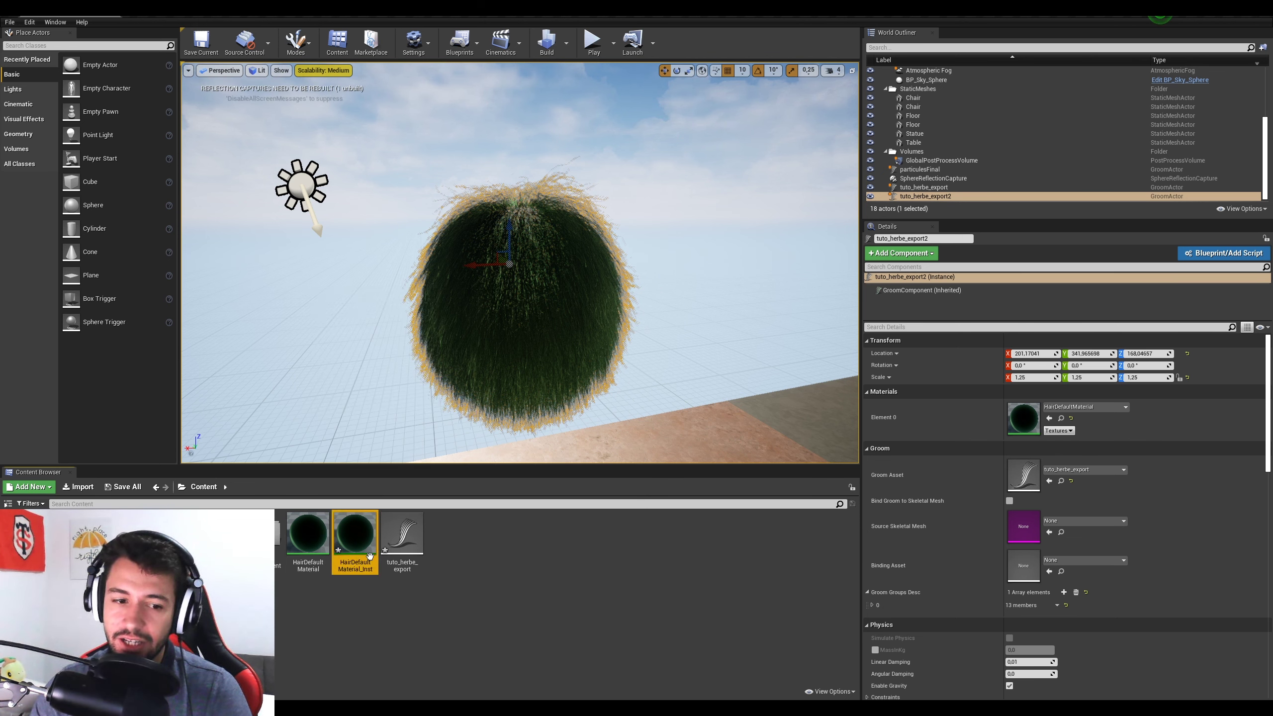
drag(369, 555, 529, 287)
Step: Switch the groom's skeletal mesh binding on and off again, and raise the groom by 10 units
click(1009, 500)
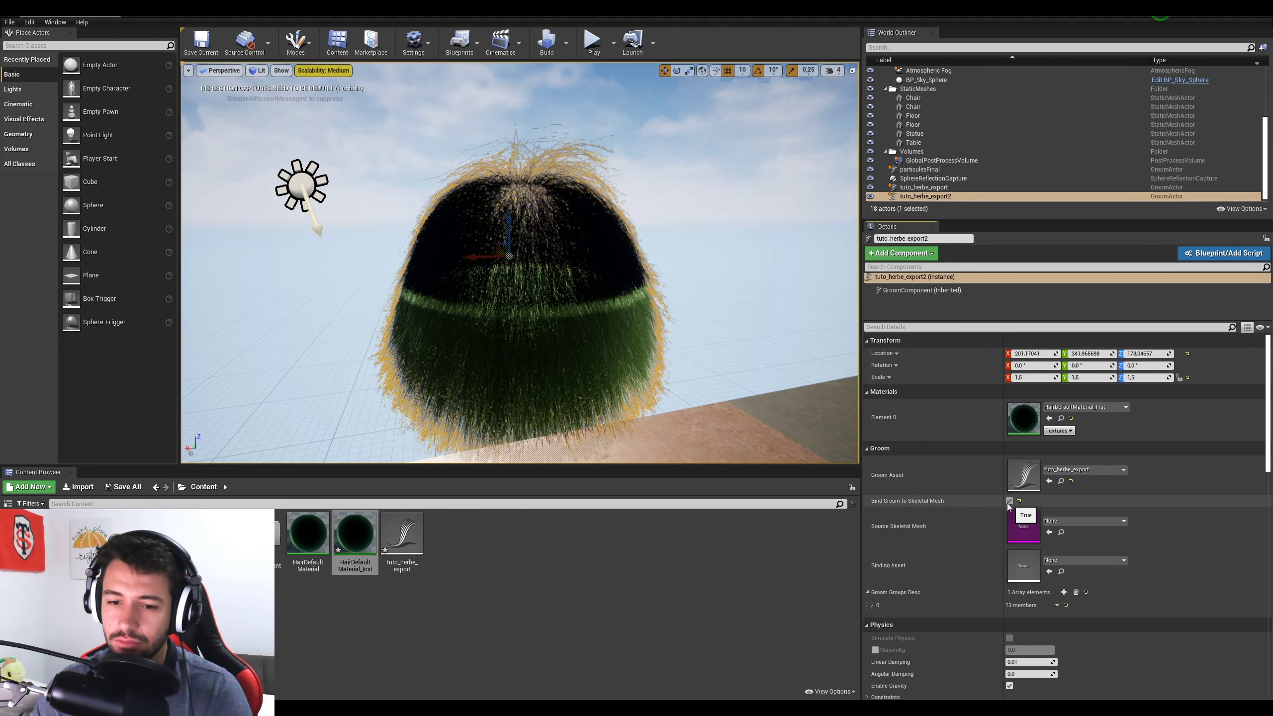
click(1009, 500)
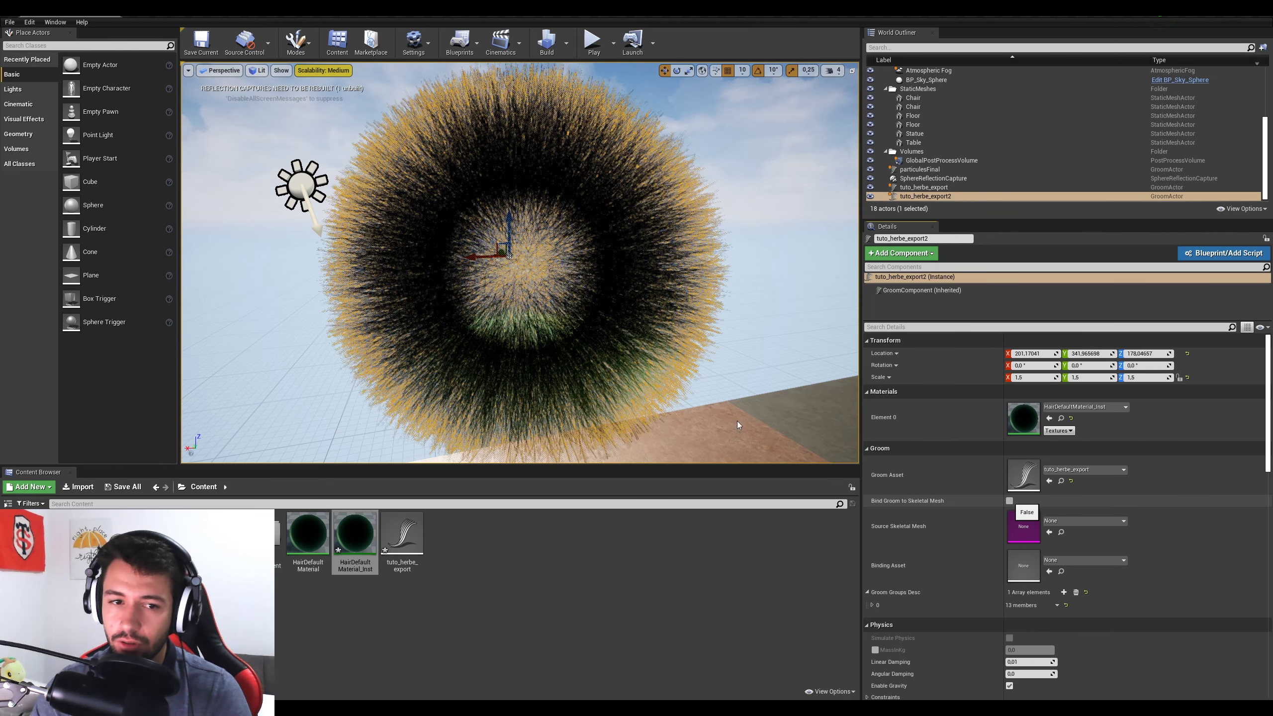
mouse_move(508, 217)
mouse_down()
mouse_move(509, 282)
mouse_move(509, 210)
mouse_up()
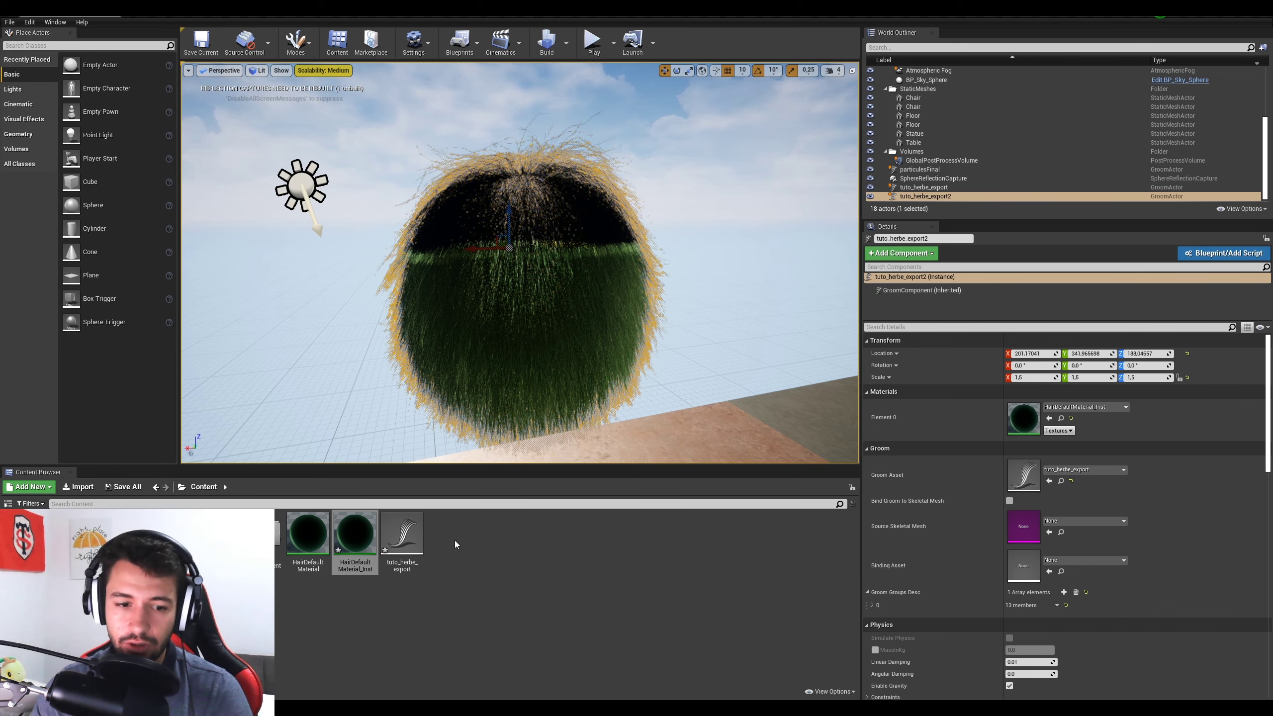
Step: Enable the Color parameter in HairDefaultMaterial_Inst and recolour the grass groom blue, followed by a pinkish red (hex sRGB BC6472)
double_click(356, 532)
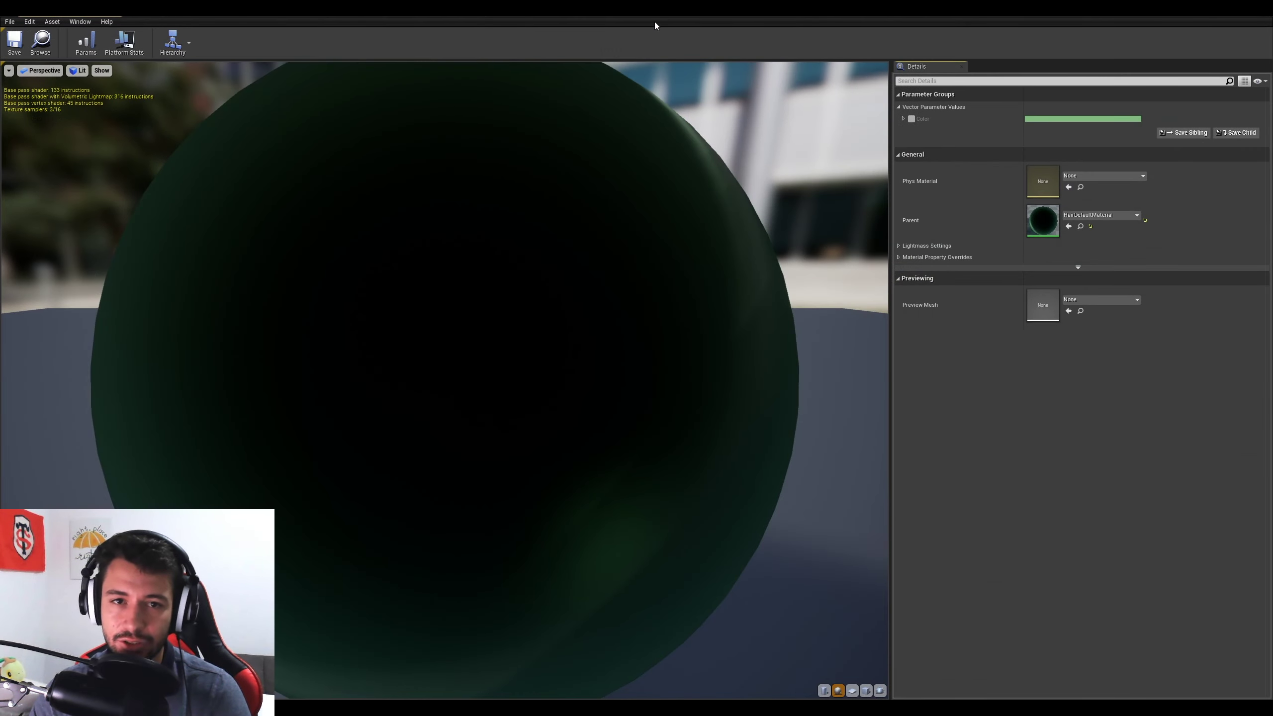
drag(809, 8, 1050, 161)
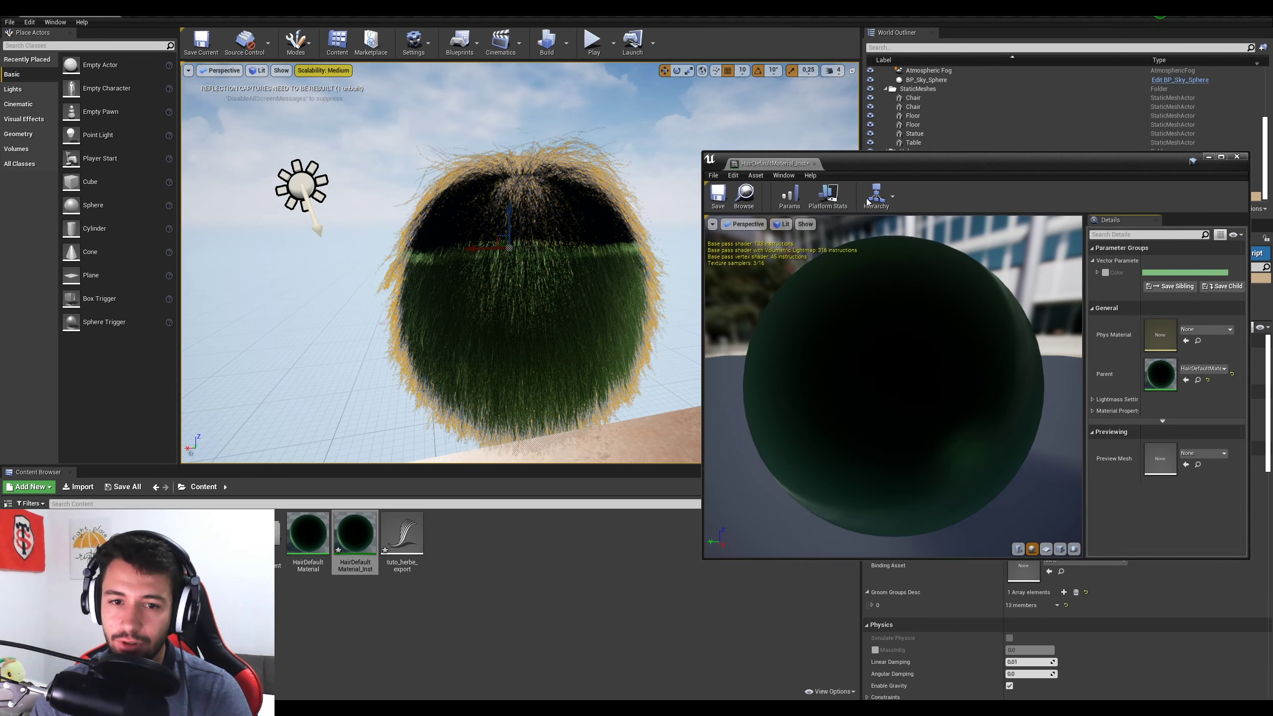
click(1106, 272)
click(1158, 274)
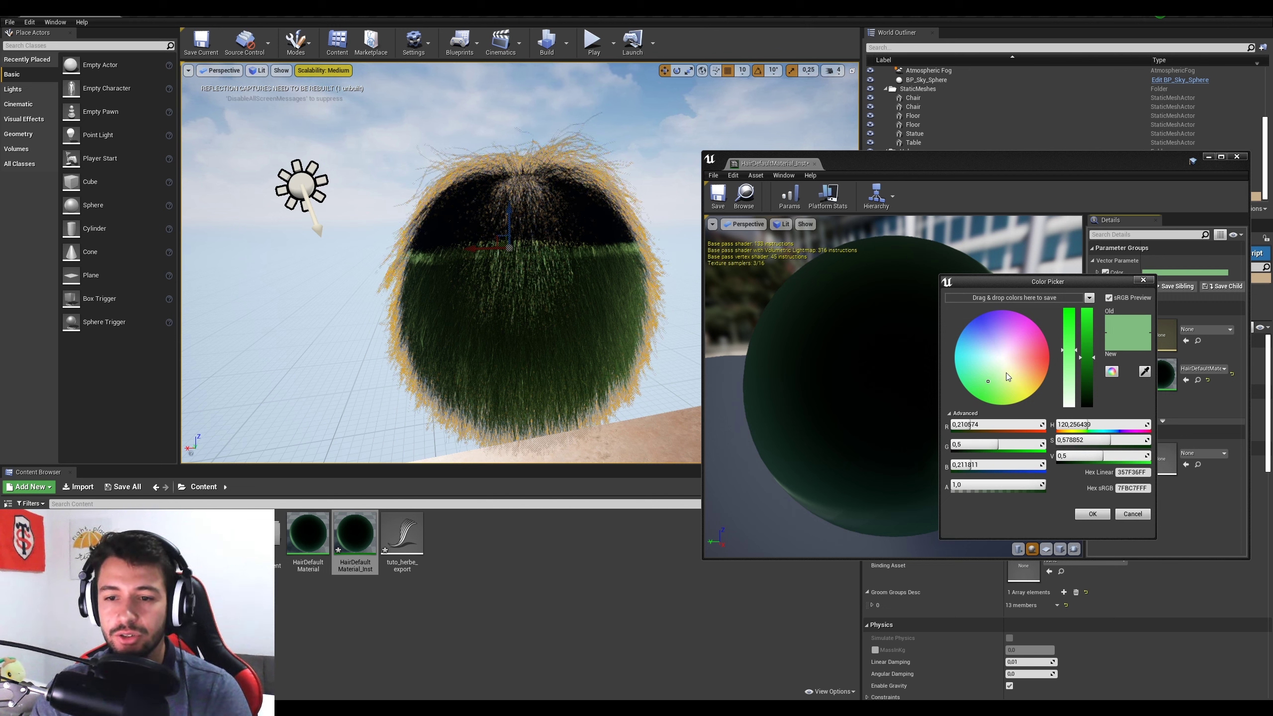
drag(1007, 372, 975, 343)
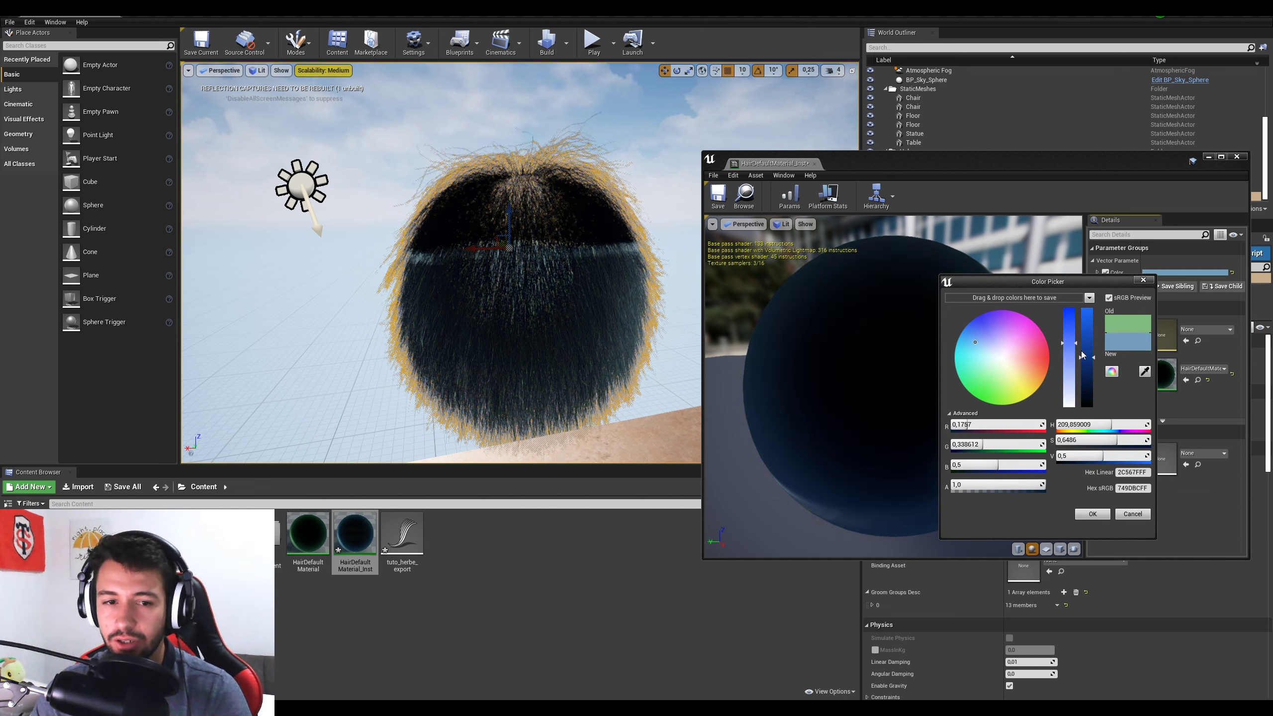
click(1037, 354)
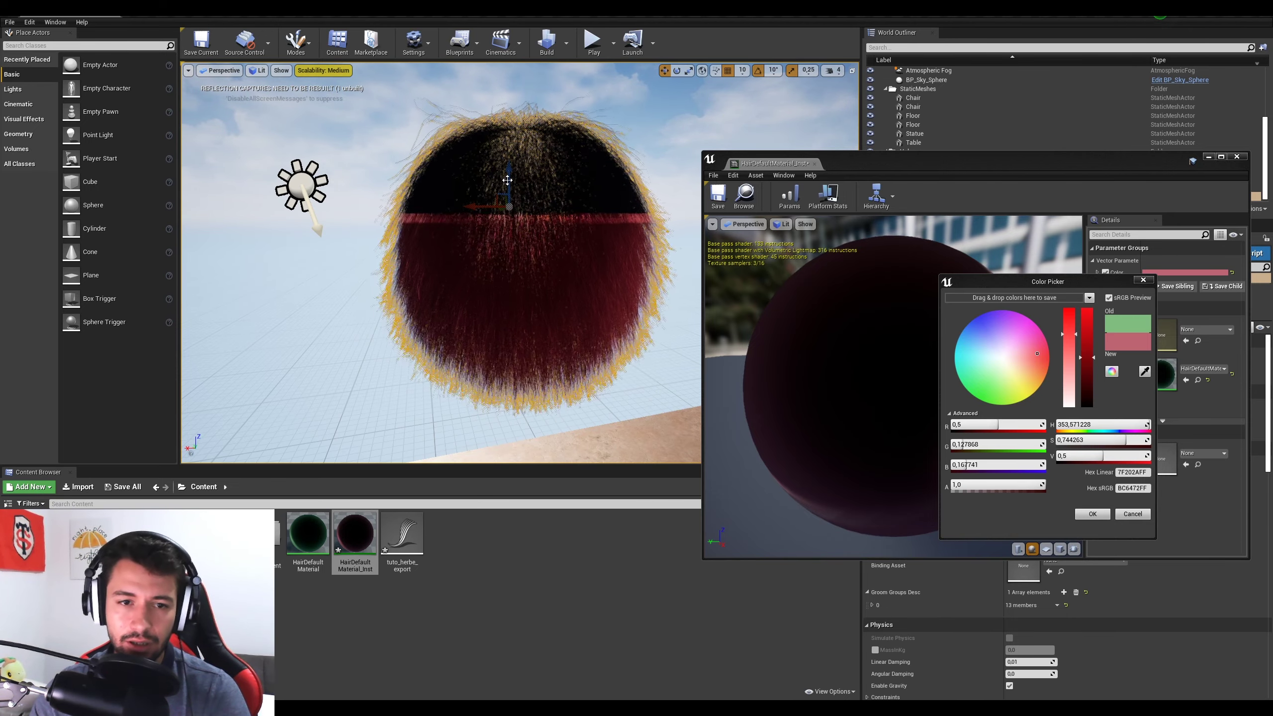
Step: Scale the grass groom down slightly and set the material instance's Color to a pale grey-green, hex sRGB D2D9C5
click(689, 70)
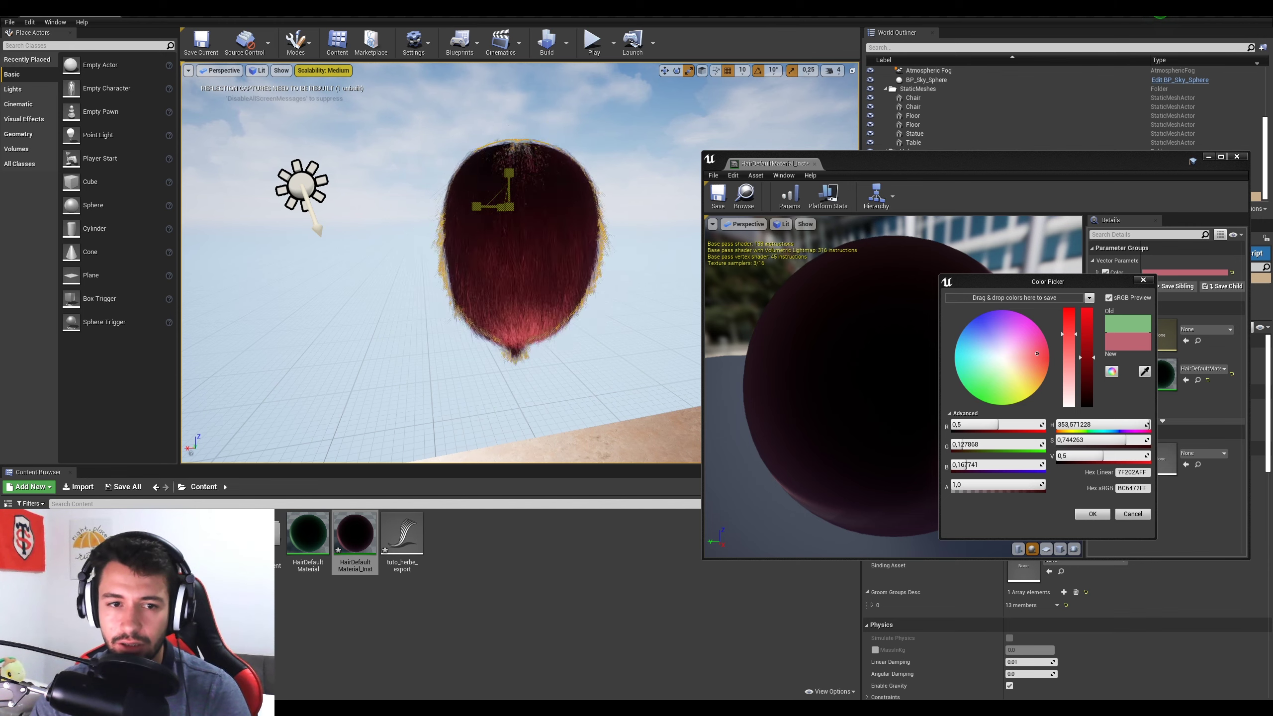
mouse_move(1002, 368)
mouse_down()
mouse_move(984, 333)
mouse_move(969, 335)
mouse_move(981, 375)
mouse_move(991, 347)
mouse_up()
drag(1086, 371, 1063, 389)
click(1004, 367)
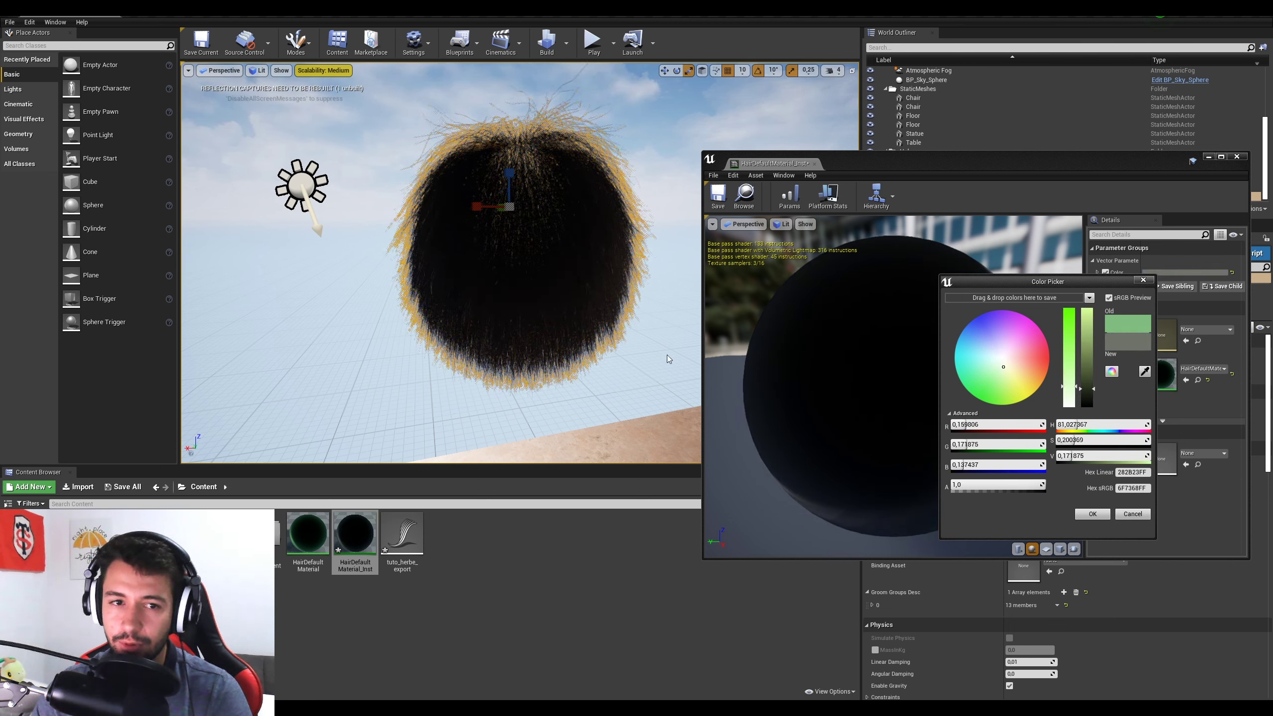
drag(1086, 389, 1088, 341)
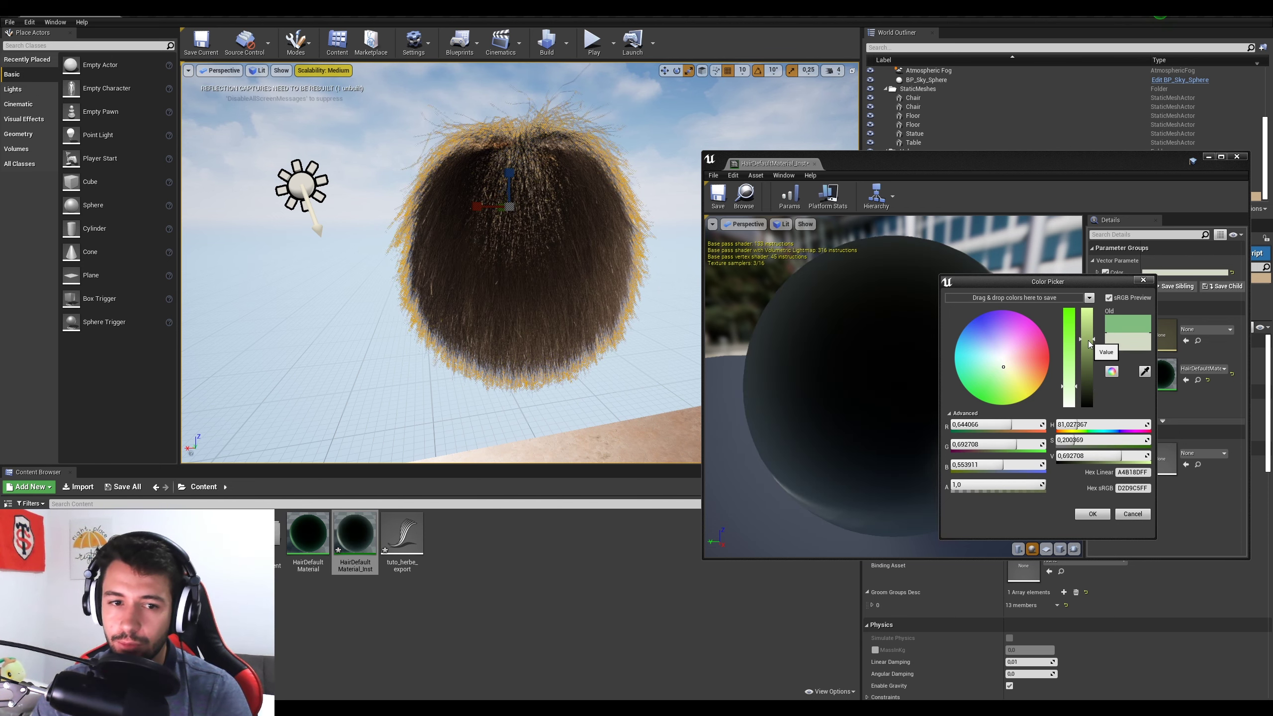
Step: Move the recoloured grass groom slightly along its red X axis in the level
click(665, 71)
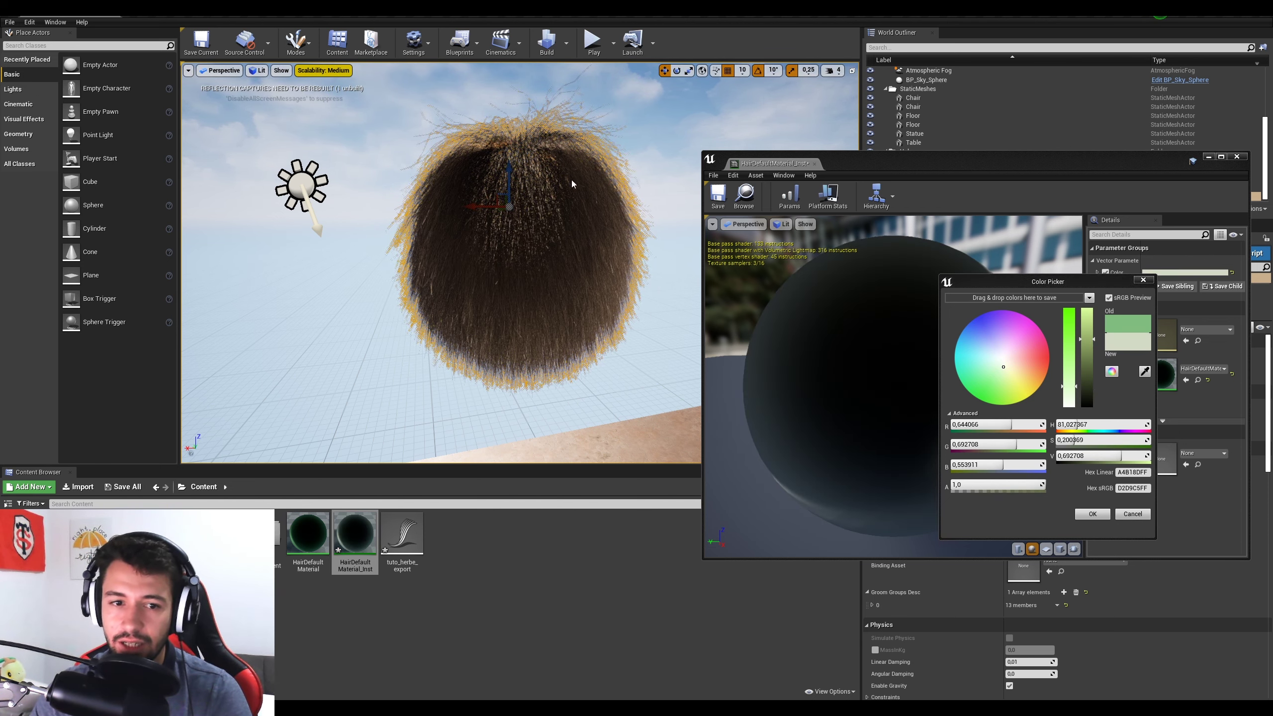
mouse_move(576, 221)
mouse_down()
mouse_move(581, 163)
mouse_move(582, 198)
mouse_up()
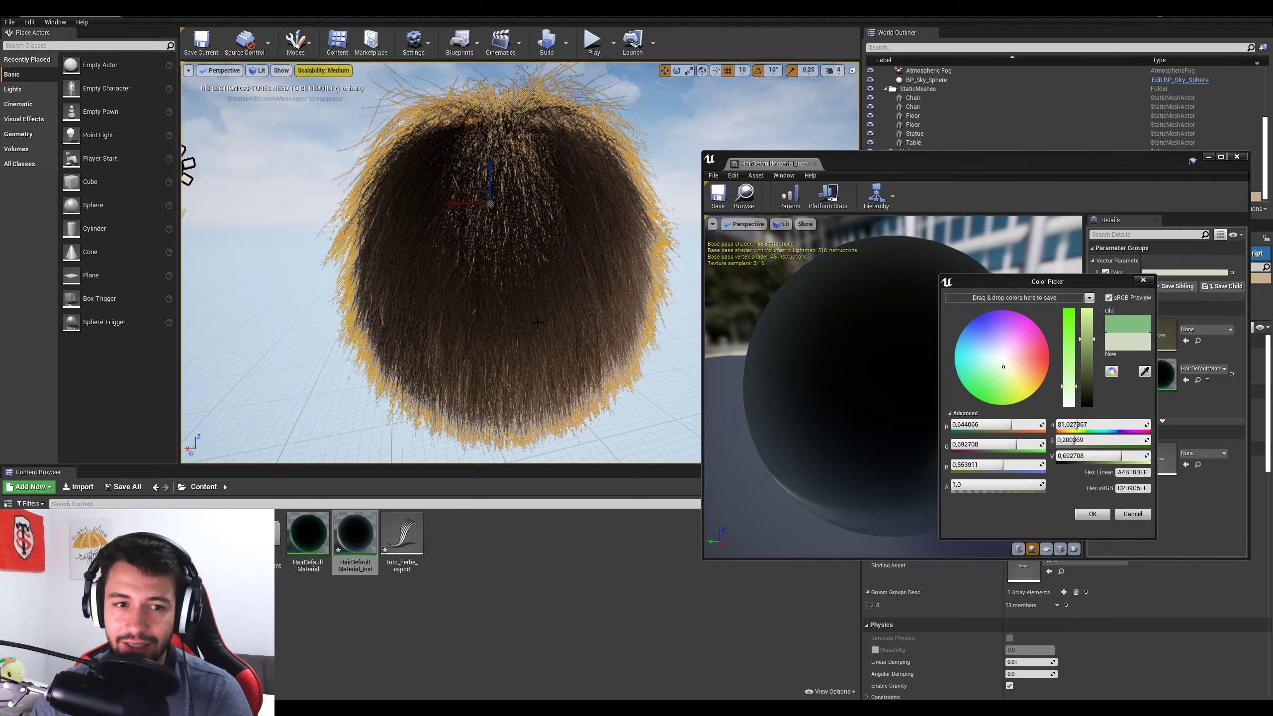
drag(449, 206, 438, 237)
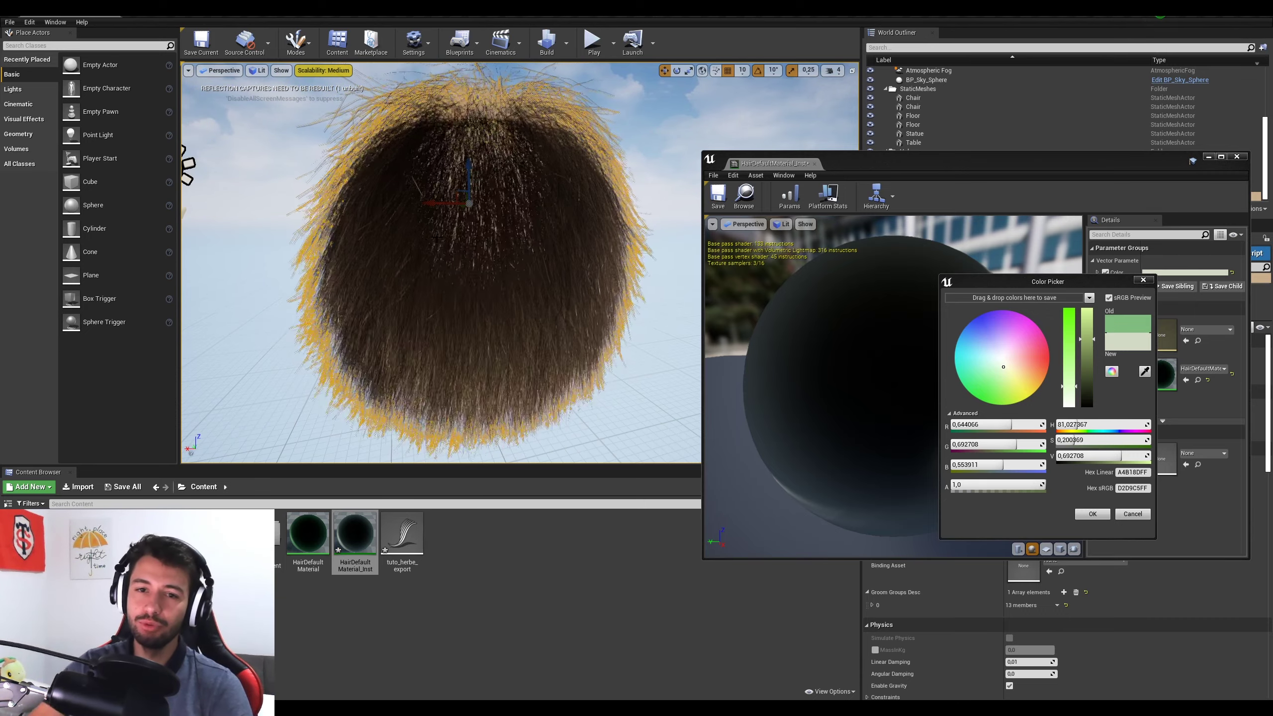